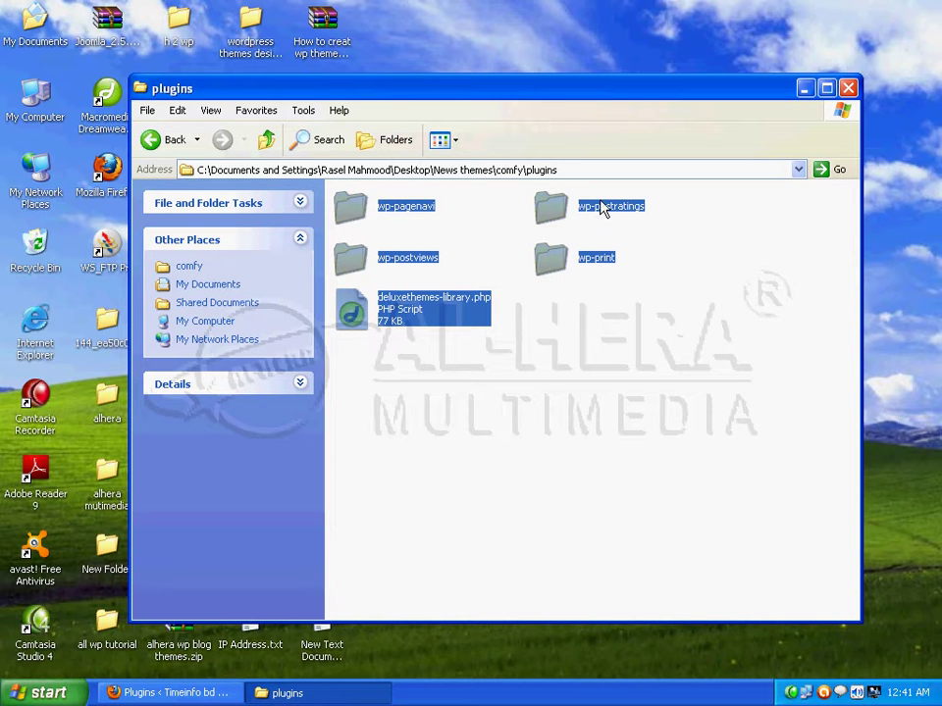
Minimize the plugins folder window, launch WS_FTP Professional from the desktop, and dismiss its Connection Wizard.
{"action": "left_click", "coordinate": [805, 88]}
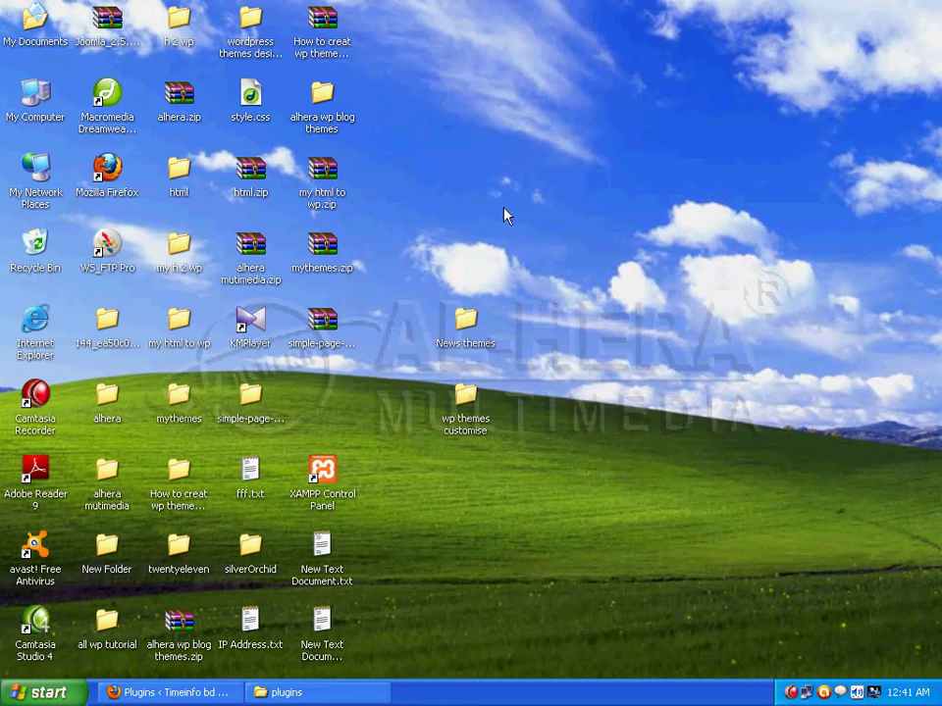
{"action": "double_click", "coordinate": [104, 250]}
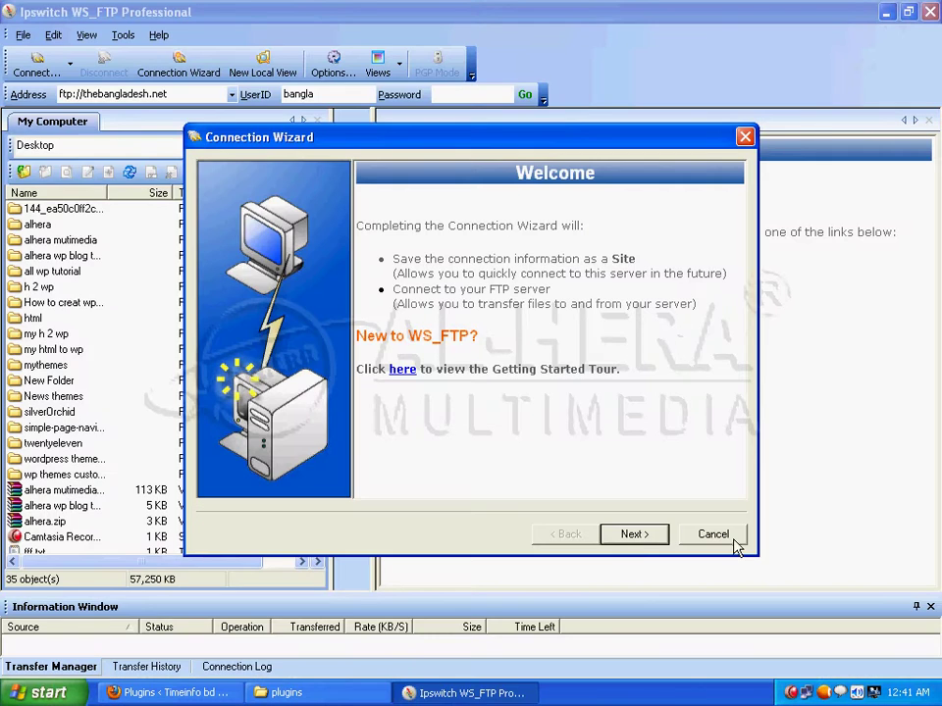
{"action": "left_click", "coordinate": [724, 539]}
{"action": "left_click", "coordinate": [608, 459]}
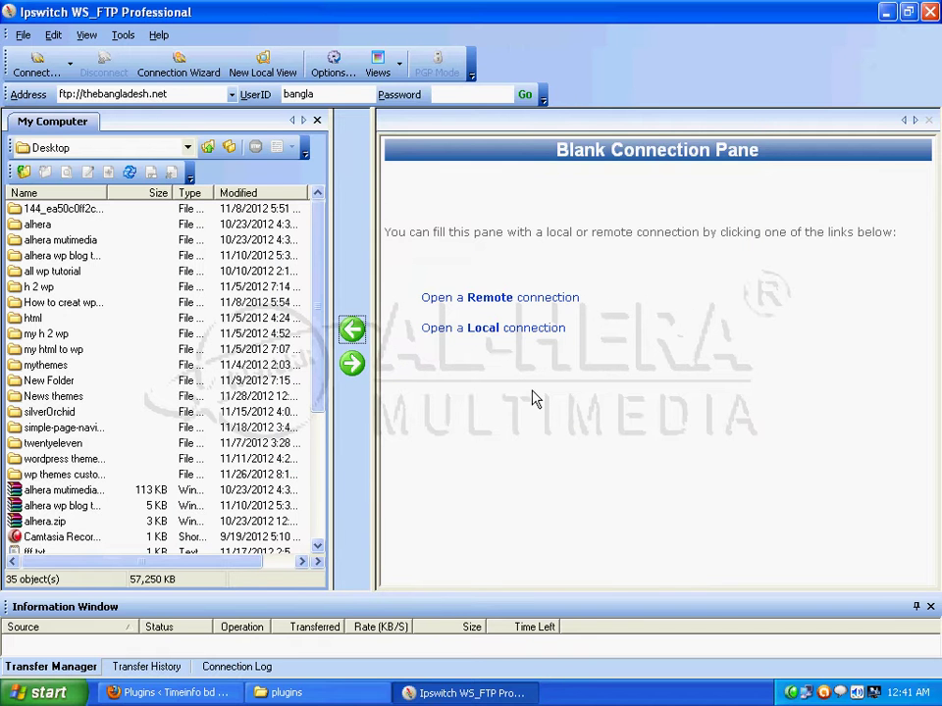
Connect to ftp://timeinfobd.com with the user ID timeinfo and the account password.
{"action": "left_click", "coordinate": [199, 94]}
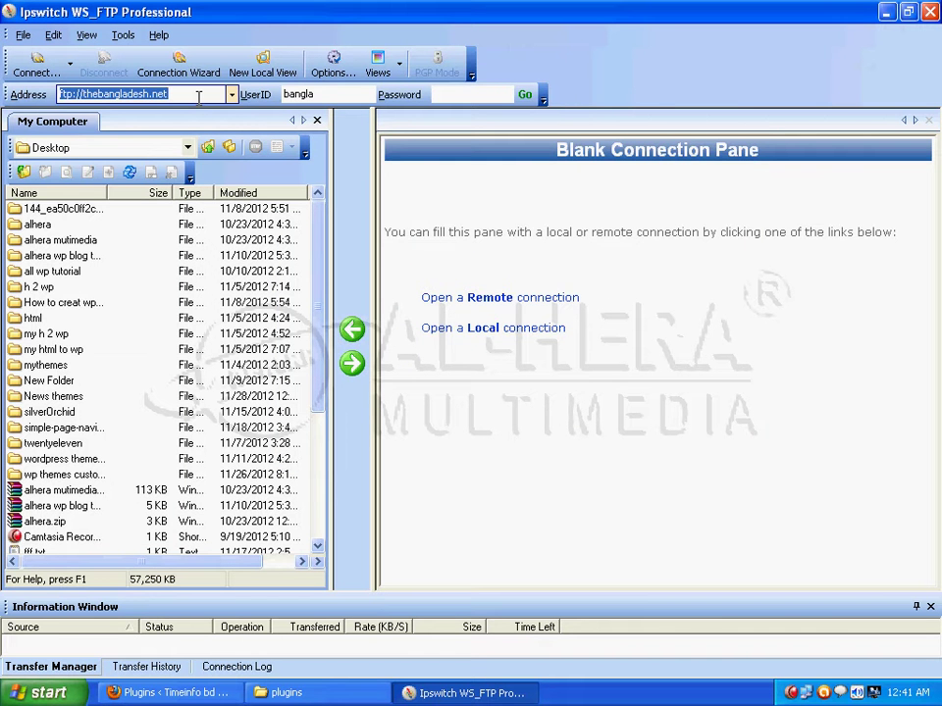
{"action": "type", "text": "ftp://timeinfobd.com"}
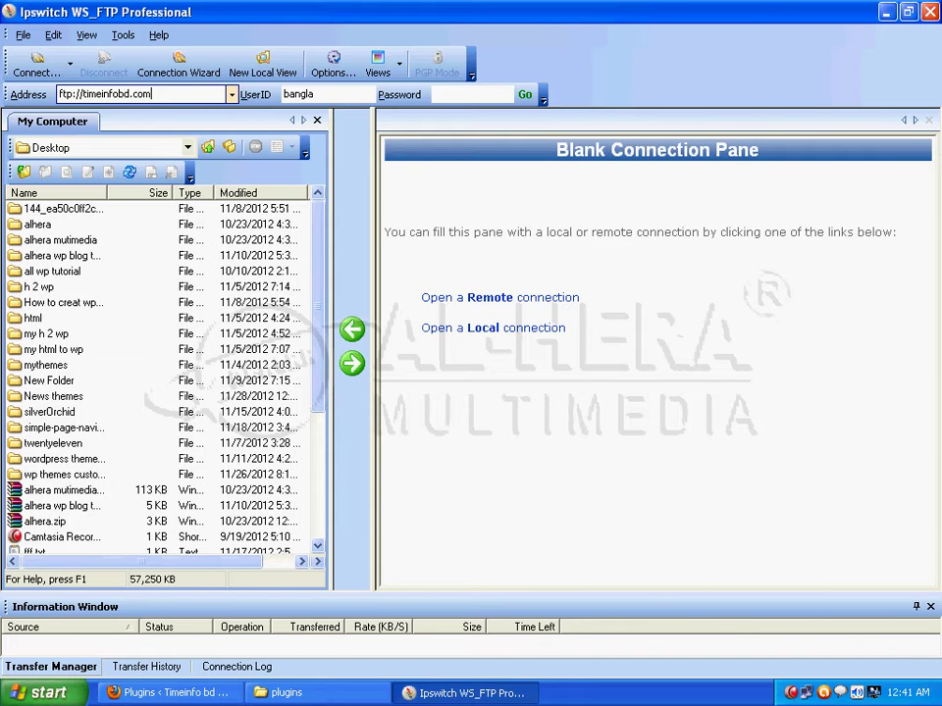
{"action": "key", "text": "Tab"}
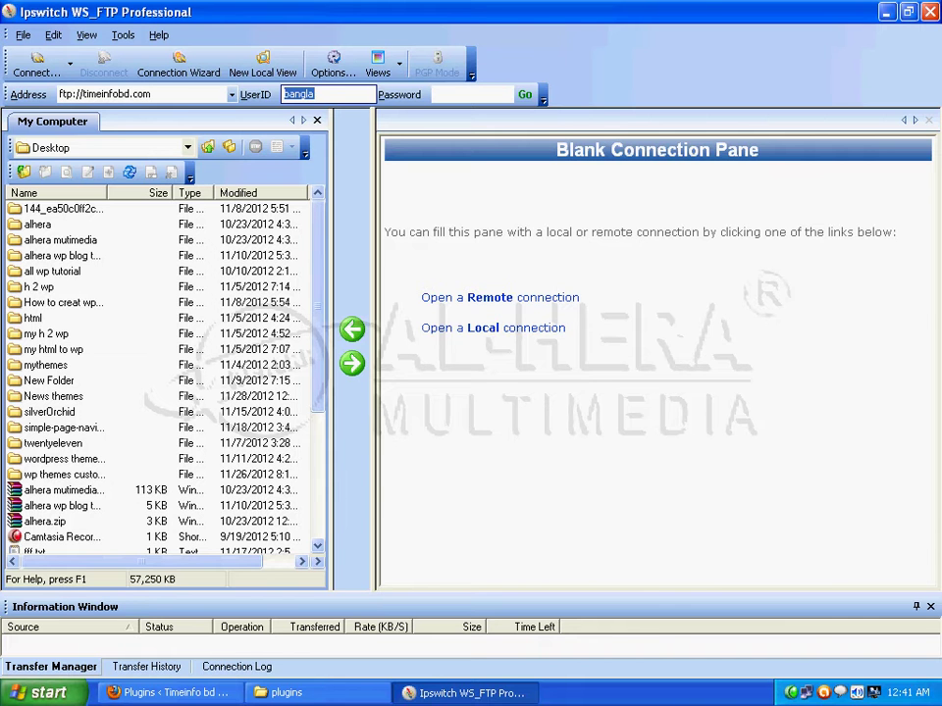
{"action": "type", "text": "timeinfo"}
{"action": "key", "text": "Tab"}
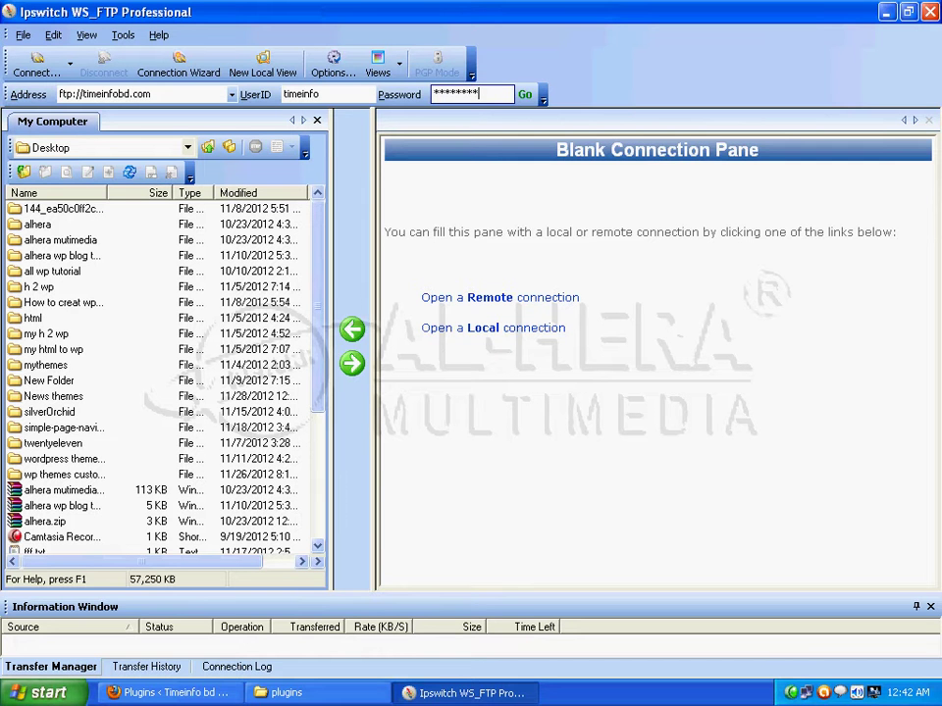
{"action": "key", "text": "Return"}
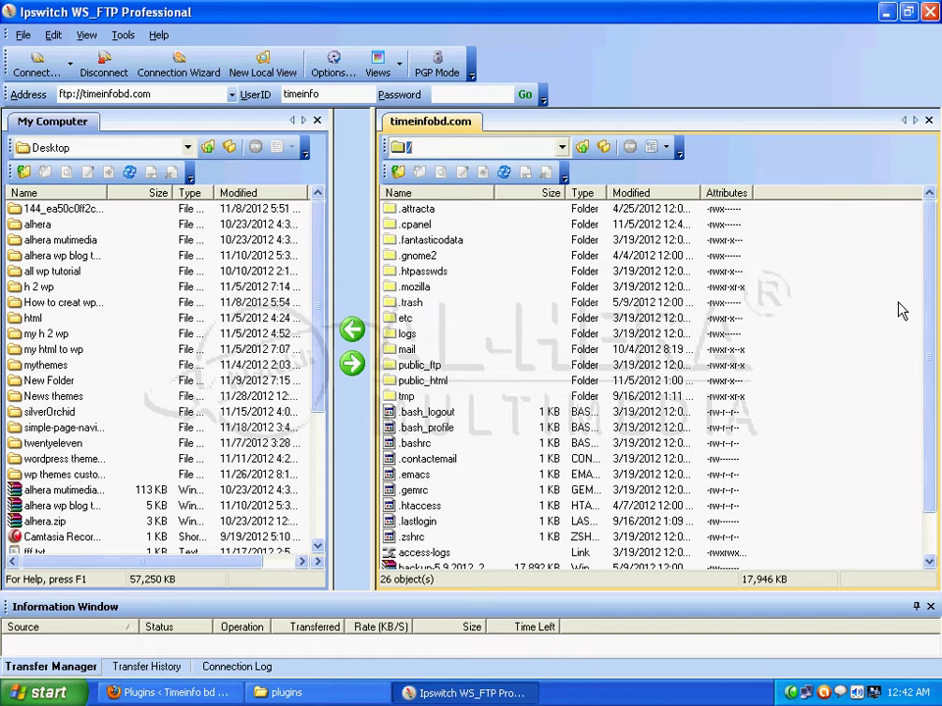
Open the /public_html/wp-content/plugins folder on the remote server.
{"action": "left_click_drag", "start_coordinate": [932, 329], "coordinate": [921, 357]}
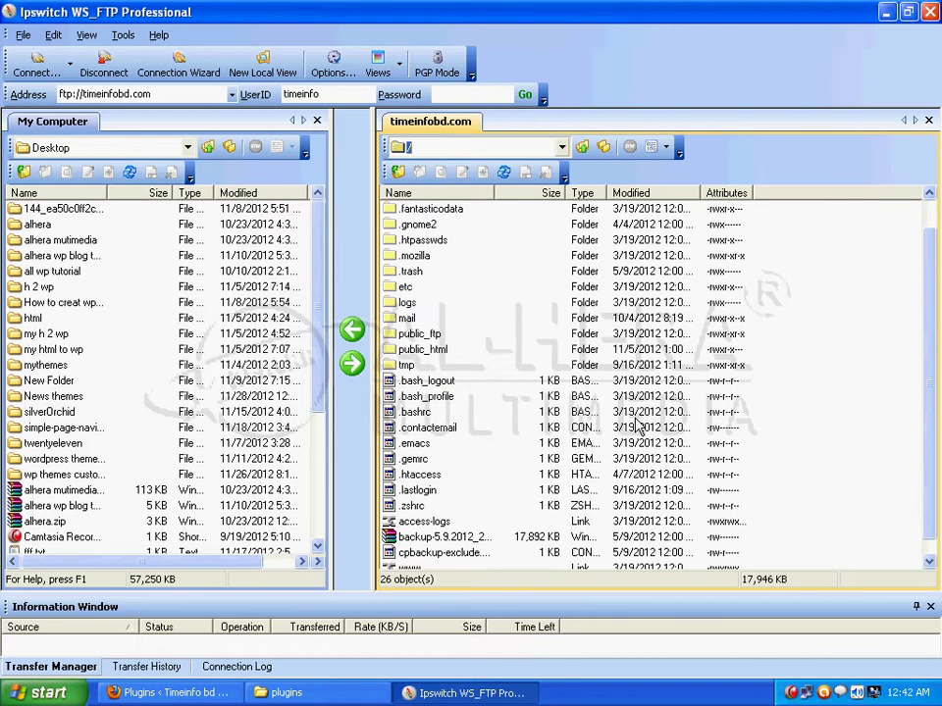
{"action": "double_click", "coordinate": [432, 353]}
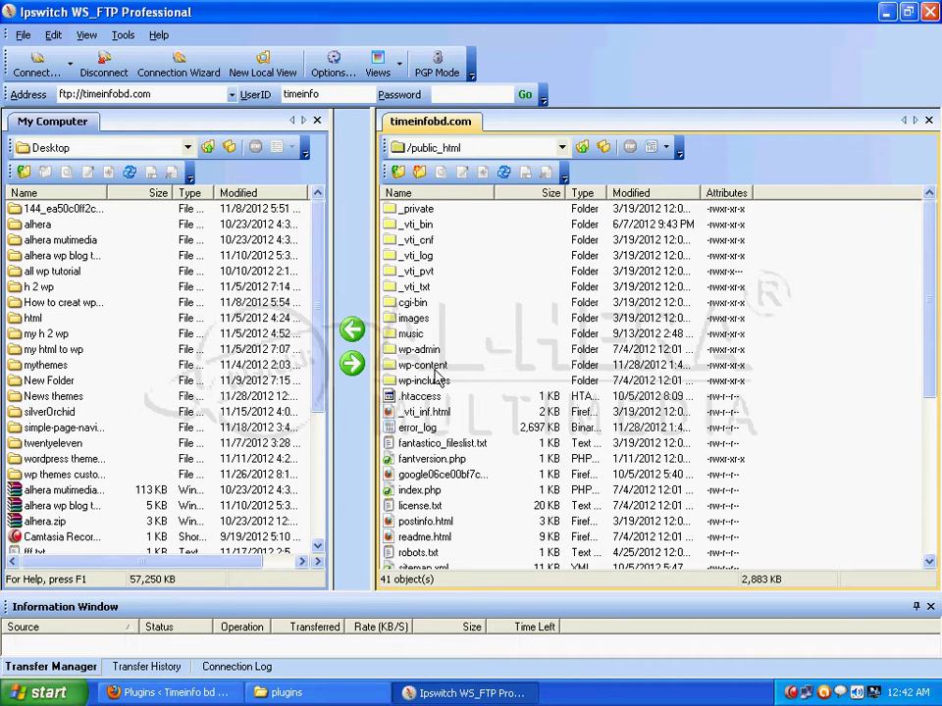
{"action": "double_click", "coordinate": [431, 366]}
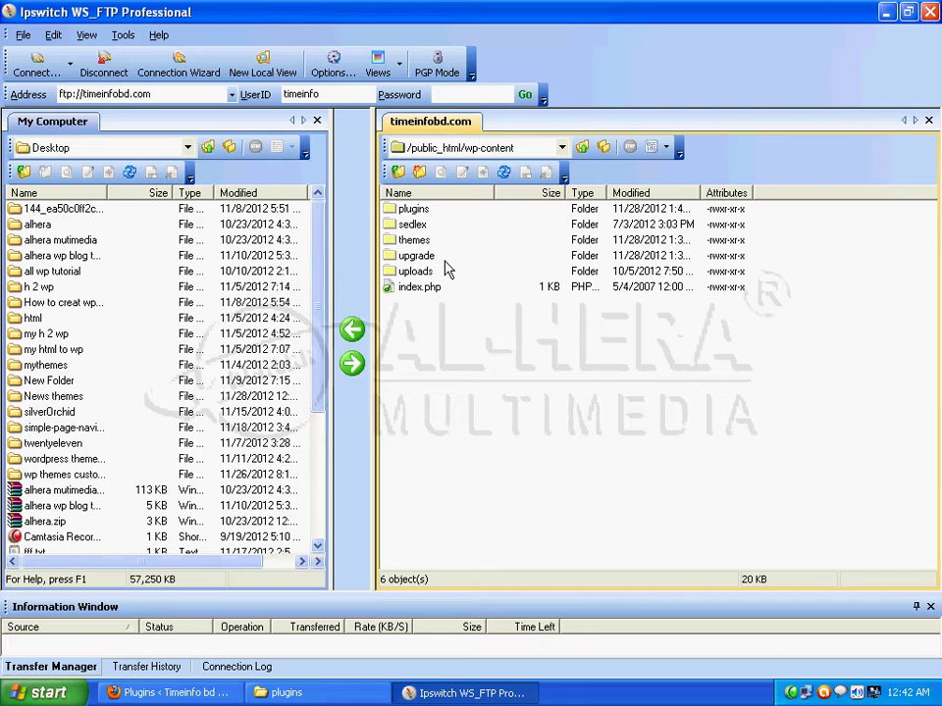
{"action": "double_click", "coordinate": [412, 209]}
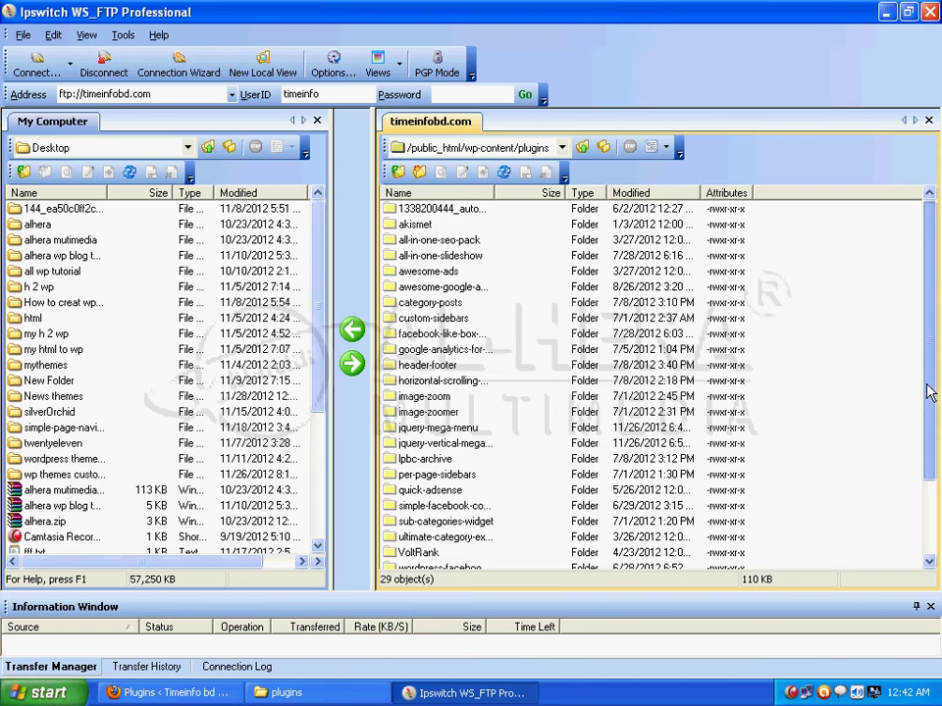
{"action": "scroll", "coordinate": [923, 393], "scroll_direction": "down", "scroll_amount": 2}
{"action": "scroll", "coordinate": [927, 373], "scroll_direction": "up", "scroll_amount": 2}
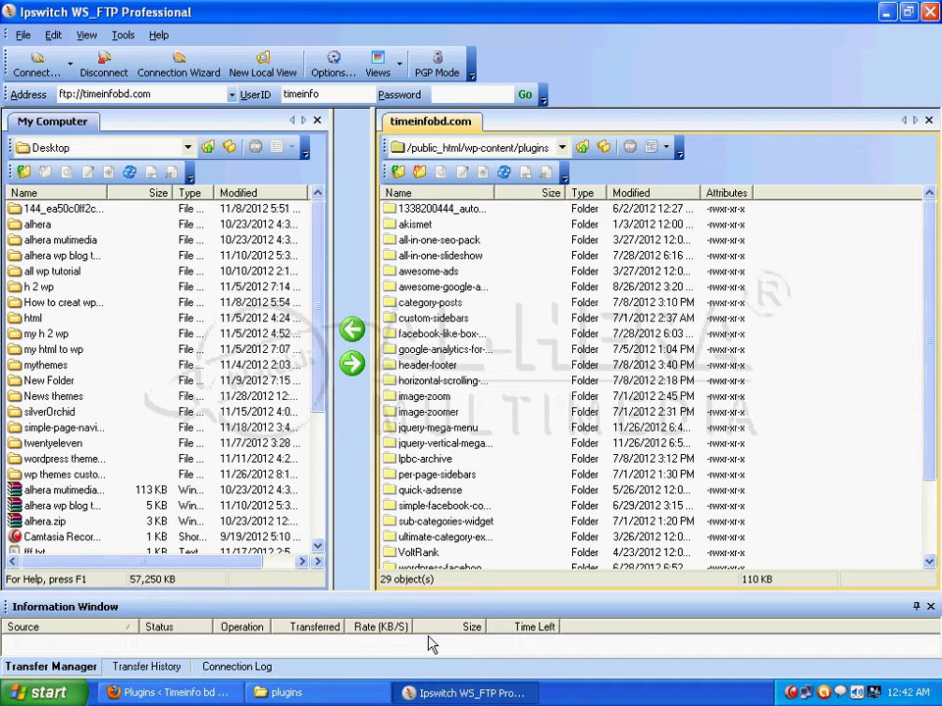
Switch to Firefox to check the timeinfobd.com front page, and return to WS_FTP.
{"action": "left_click", "coordinate": [188, 690]}
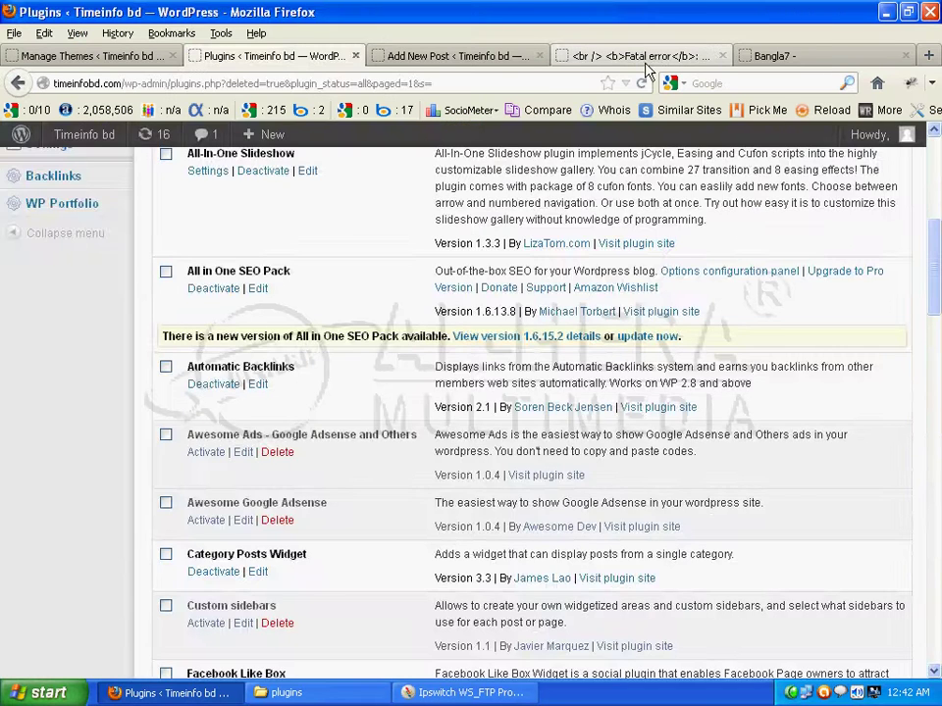
{"action": "left_click", "coordinate": [633, 57]}
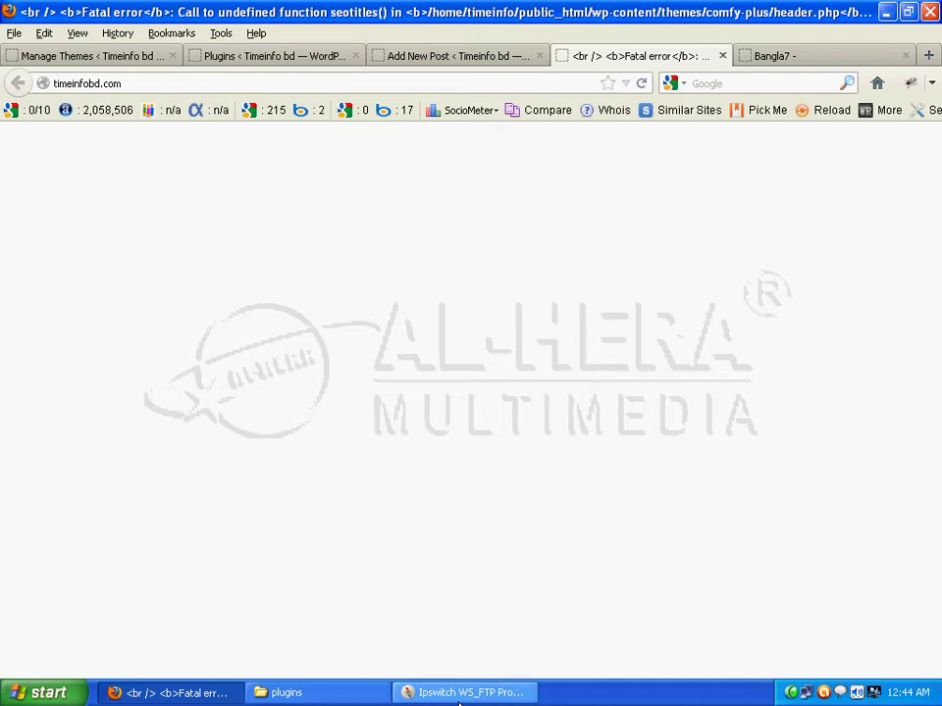
{"action": "left_click", "coordinate": [464, 693]}
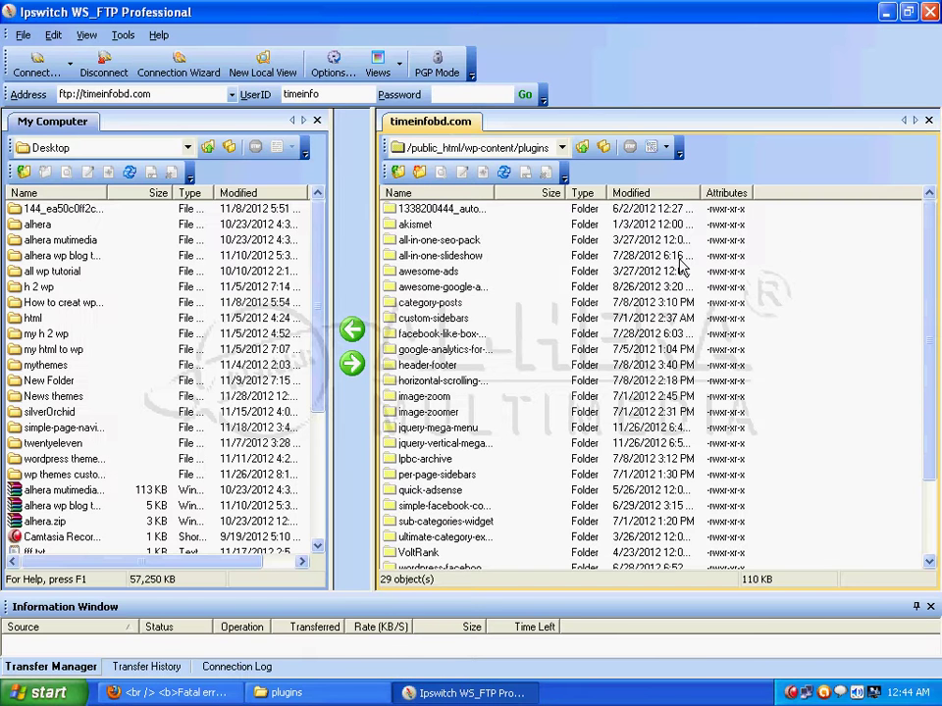
Open the local News themes\comfy\plugins folder on the desktop in the My Computer file list.
{"action": "left_click_drag", "start_coordinate": [806, 221], "coordinate": [800, 358]}
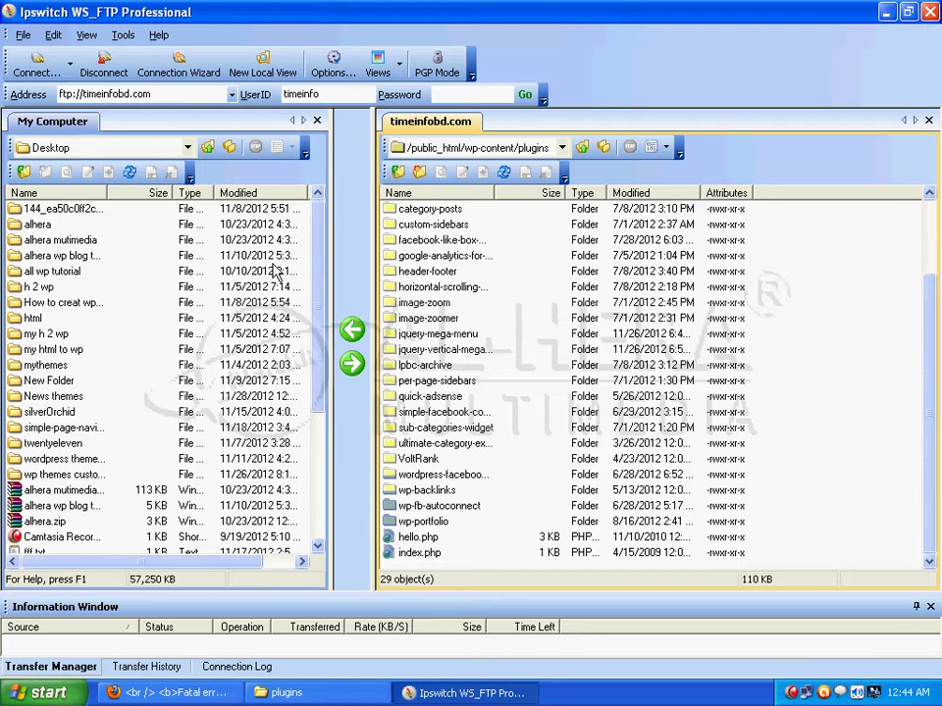
{"action": "type", "text": "news"}
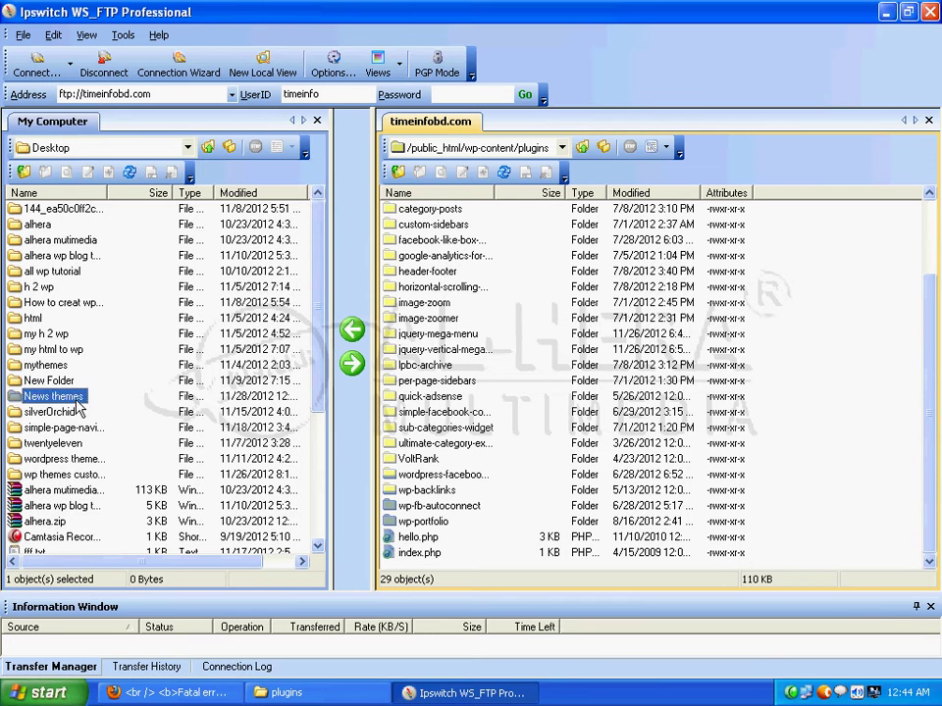
{"action": "key", "text": "Return"}
{"action": "double_click", "coordinate": [39, 209]}
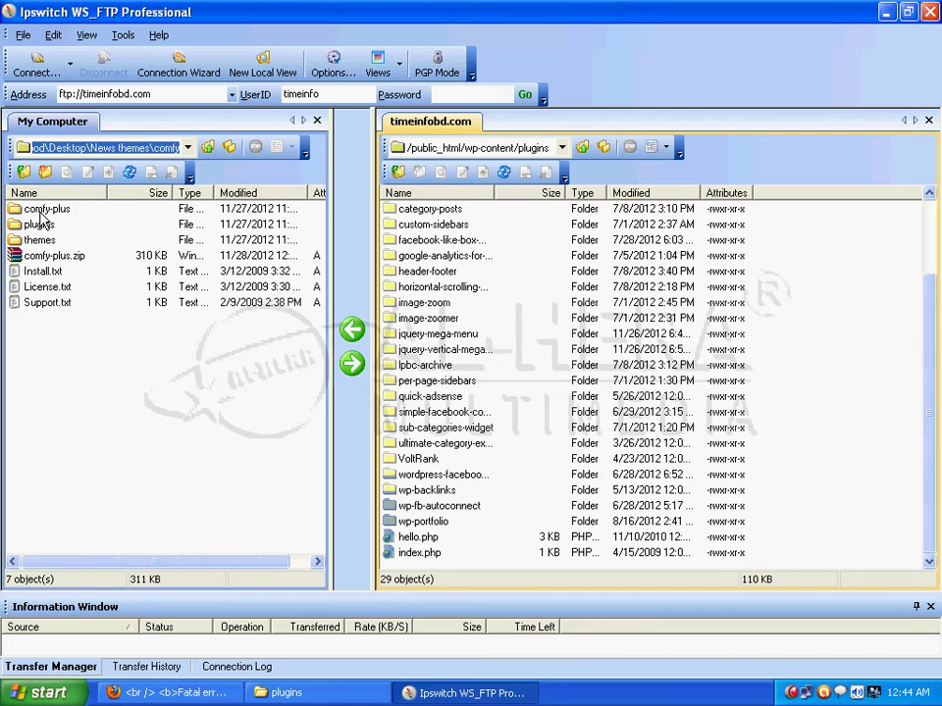
{"action": "left_click", "coordinate": [49, 227]}
{"action": "double_click", "coordinate": [49, 226]}
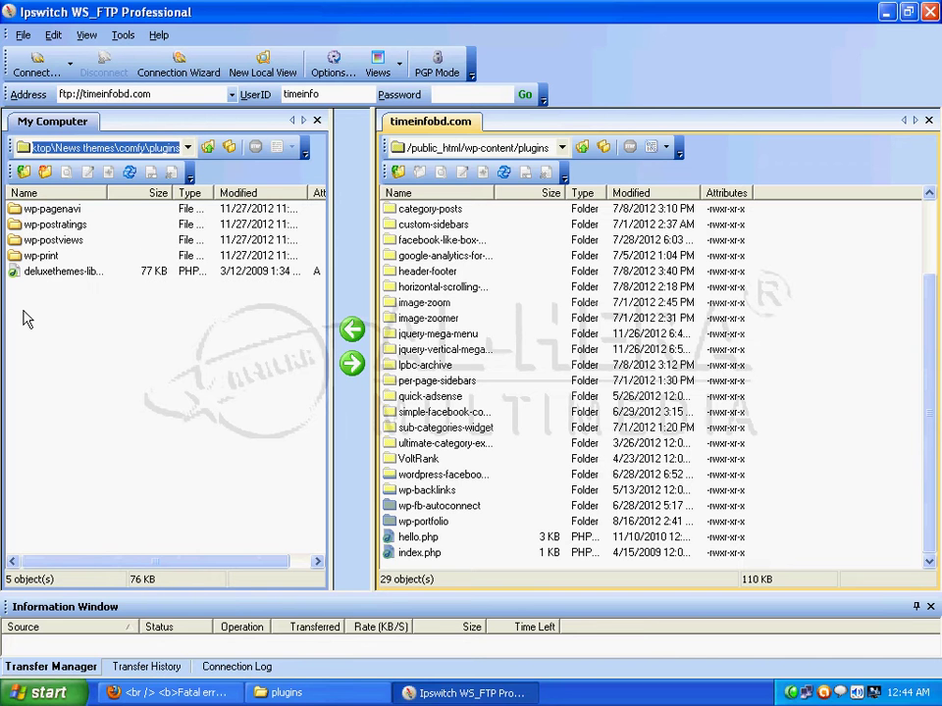
Upload wp-pagenavi, wp-postratings, wp-postviews, wp-print and the deluxethemes-library.php file to the server's plugins folder.
{"action": "left_click_drag", "start_coordinate": [23, 309], "coordinate": [125, 209]}
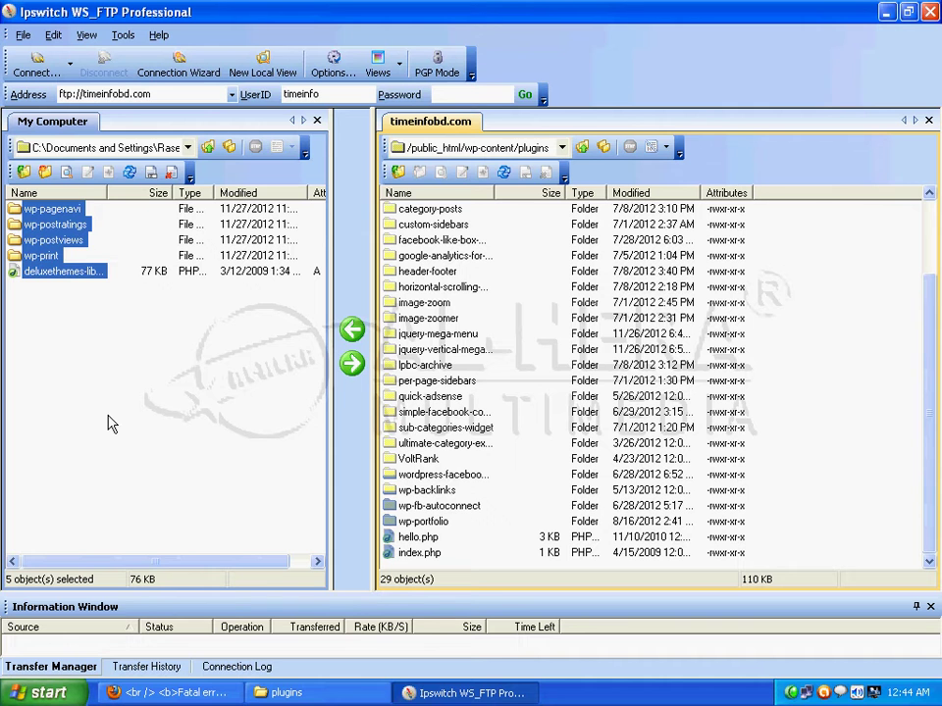
{"action": "left_click", "coordinate": [475, 489]}
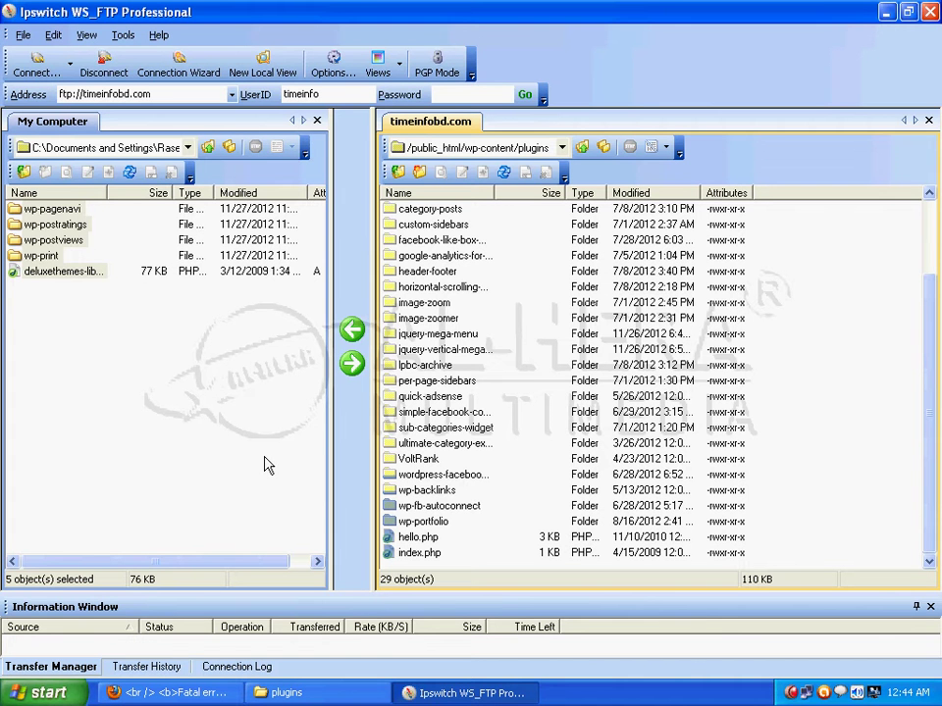
{"action": "left_click", "coordinate": [53, 379]}
{"action": "left_click_drag", "start_coordinate": [27, 329], "coordinate": [120, 202]}
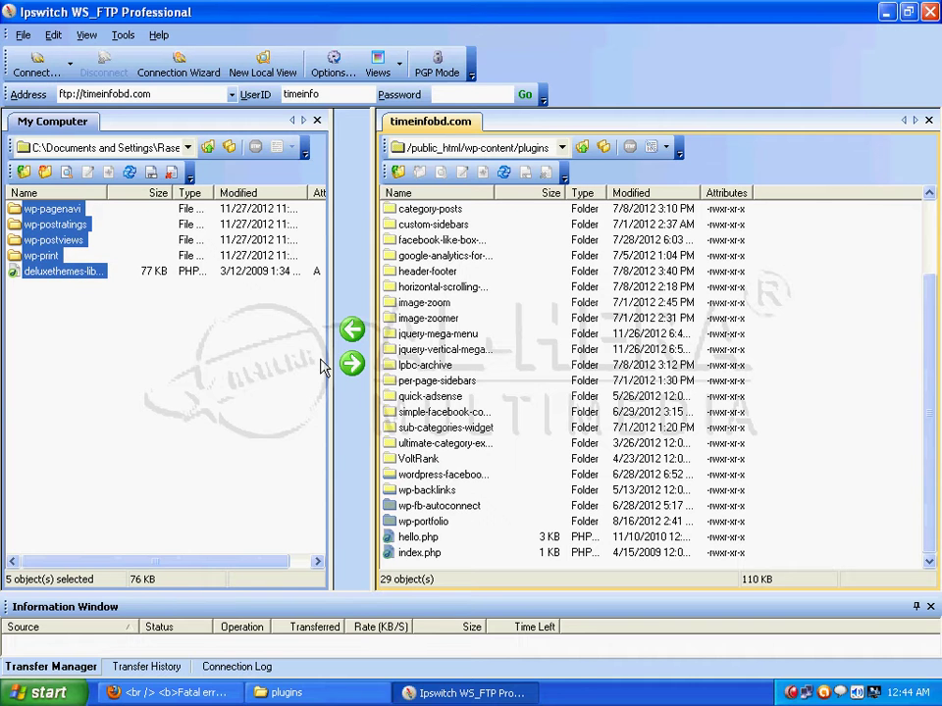
{"action": "left_click", "coordinate": [349, 374]}
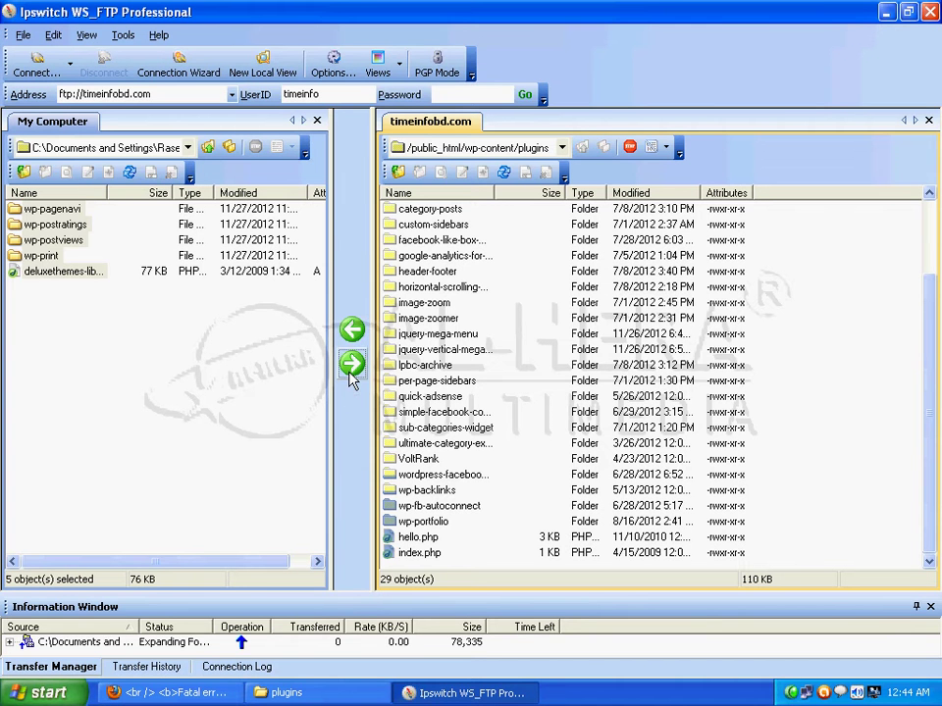
{"action": "left_click", "coordinate": [174, 647]}
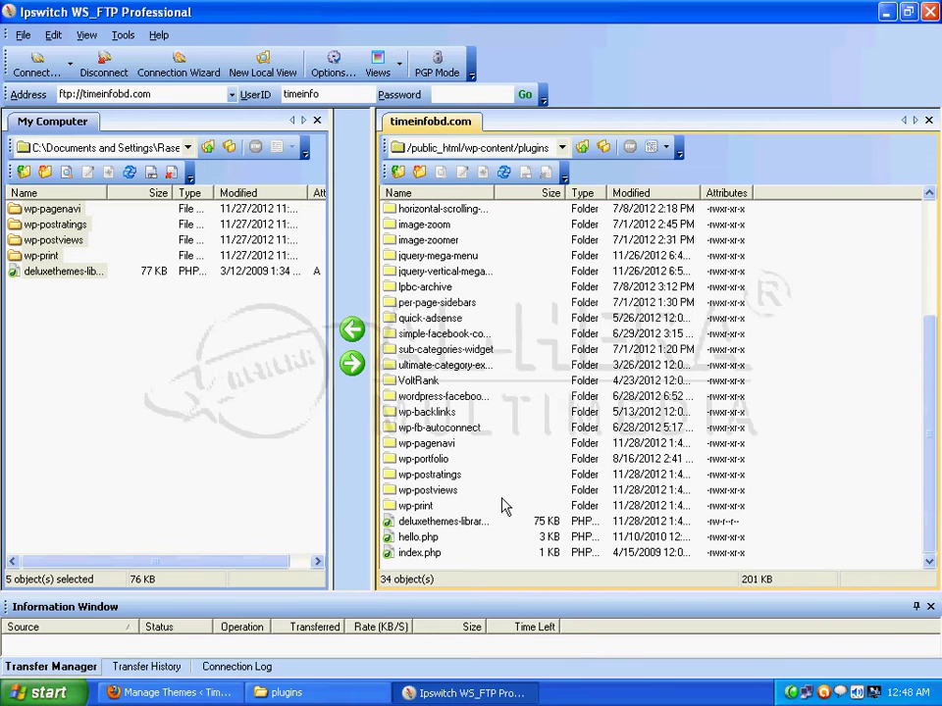
Minimize WS_FTP, switch to Firefox, and reload the WordPress Plugins page of Timeinfo bd.
{"action": "left_click", "coordinate": [885, 13]}
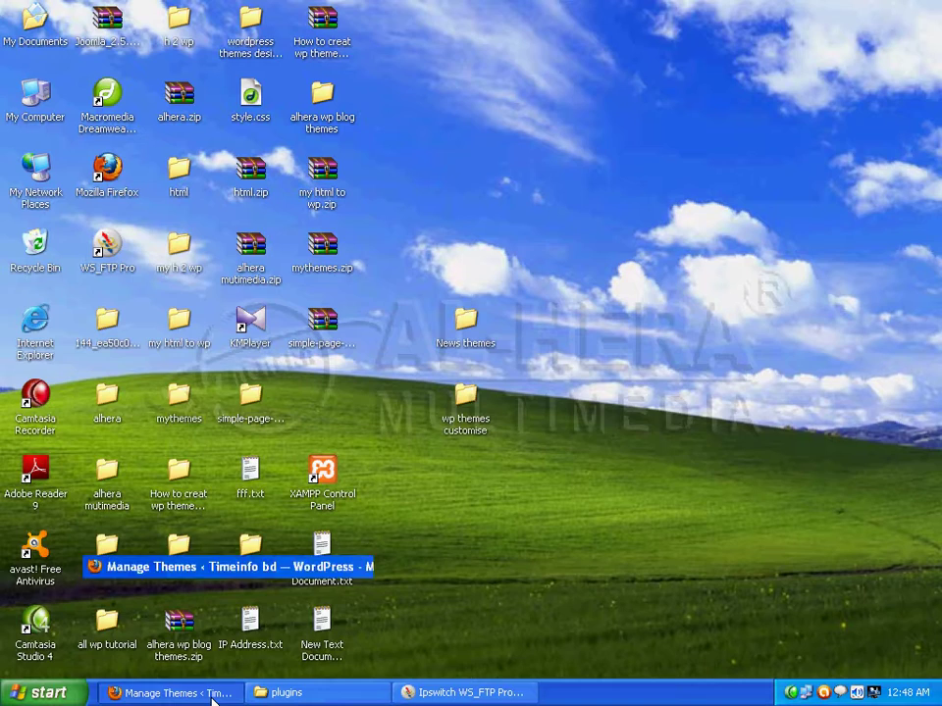
{"action": "left_click", "coordinate": [213, 692]}
{"action": "left_click", "coordinate": [274, 61]}
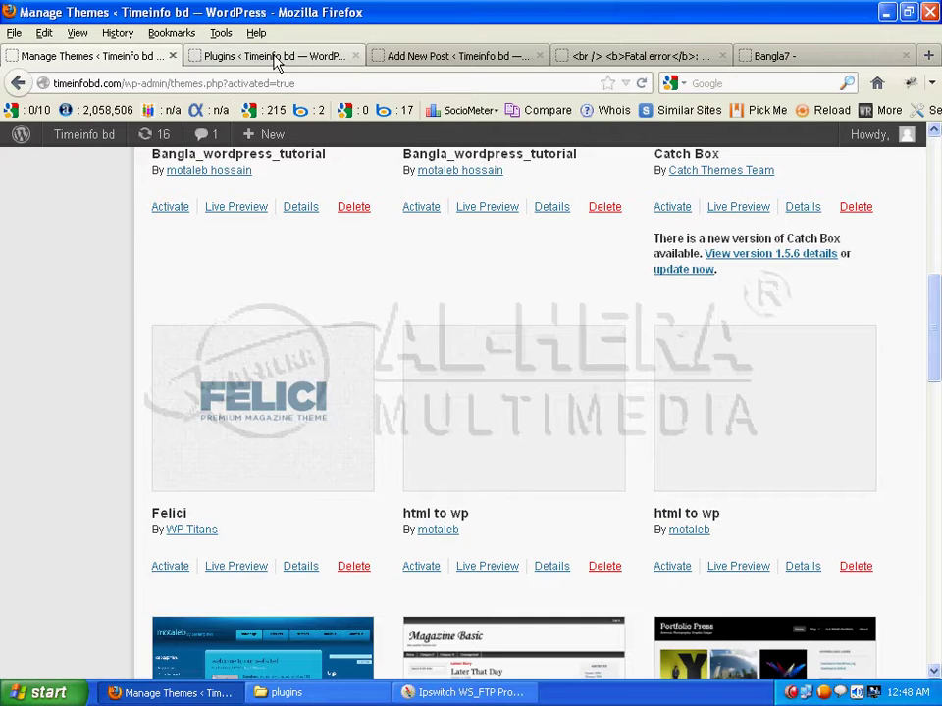
{"action": "scroll", "coordinate": [267, 274], "scroll_direction": "up", "scroll_amount": 8}
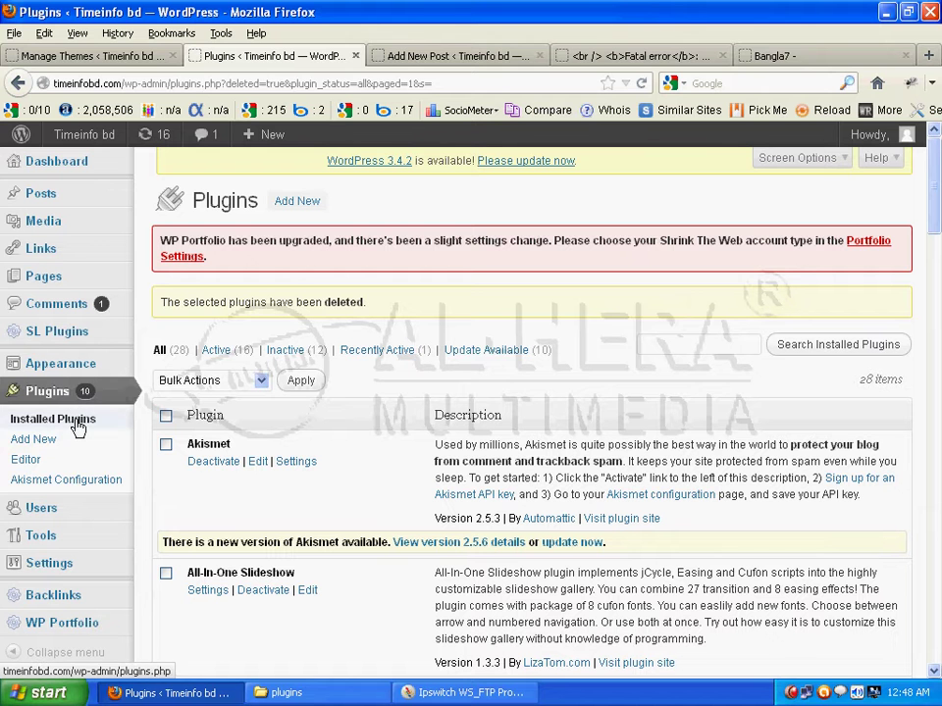
{"action": "right_click", "coordinate": [261, 57]}
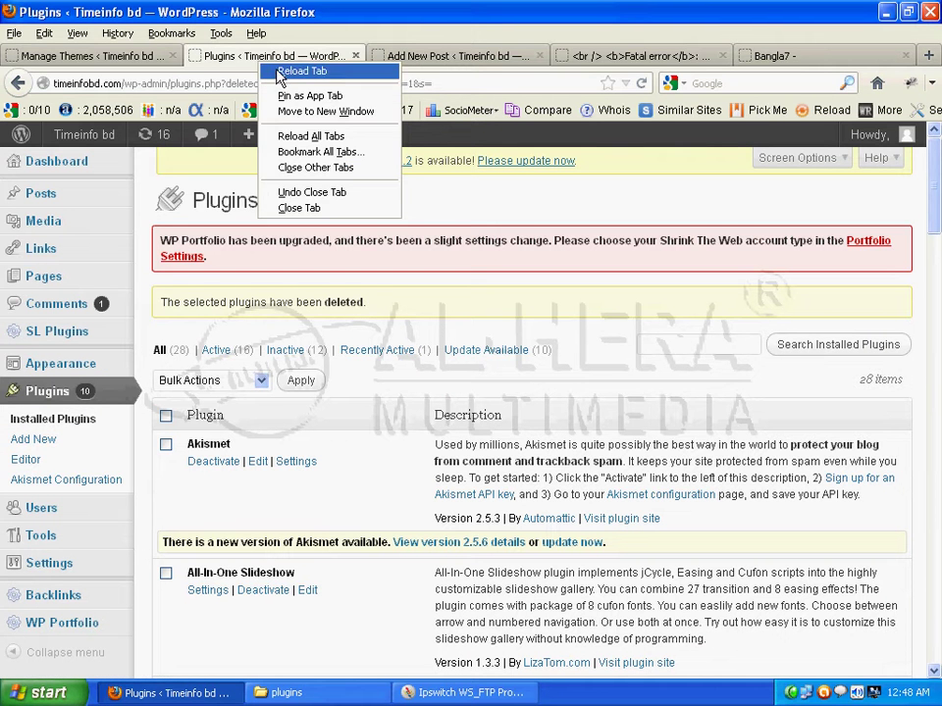
{"action": "left_click", "coordinate": [280, 70]}
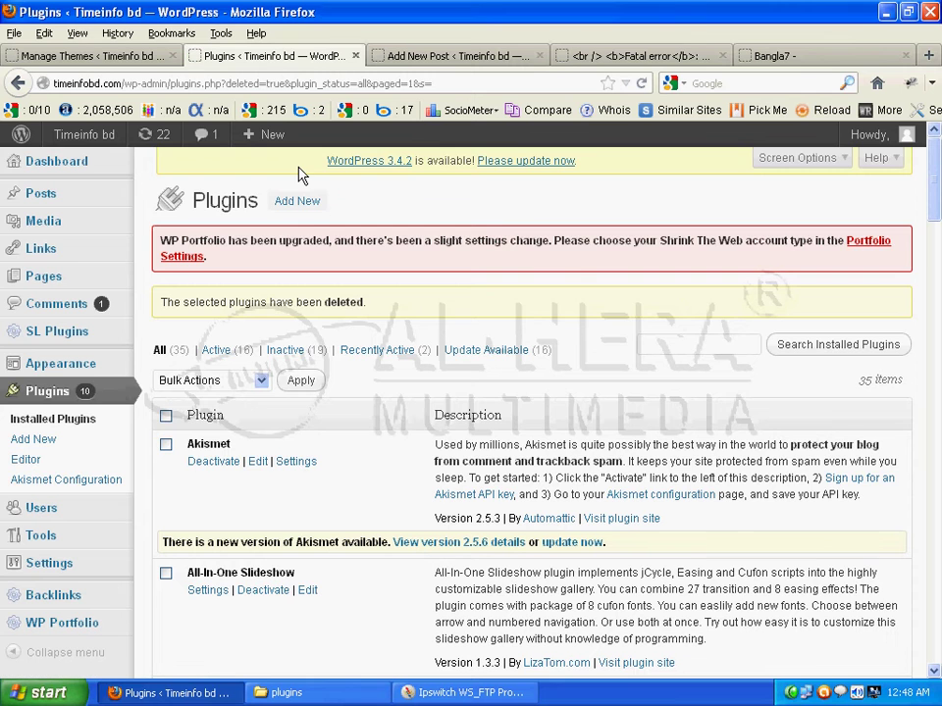
Check the site's front page once more and activate the Deluxe Themes Library plugin in the installed plugins list.
{"action": "scroll", "coordinate": [363, 404], "scroll_direction": "down", "scroll_amount": 10}
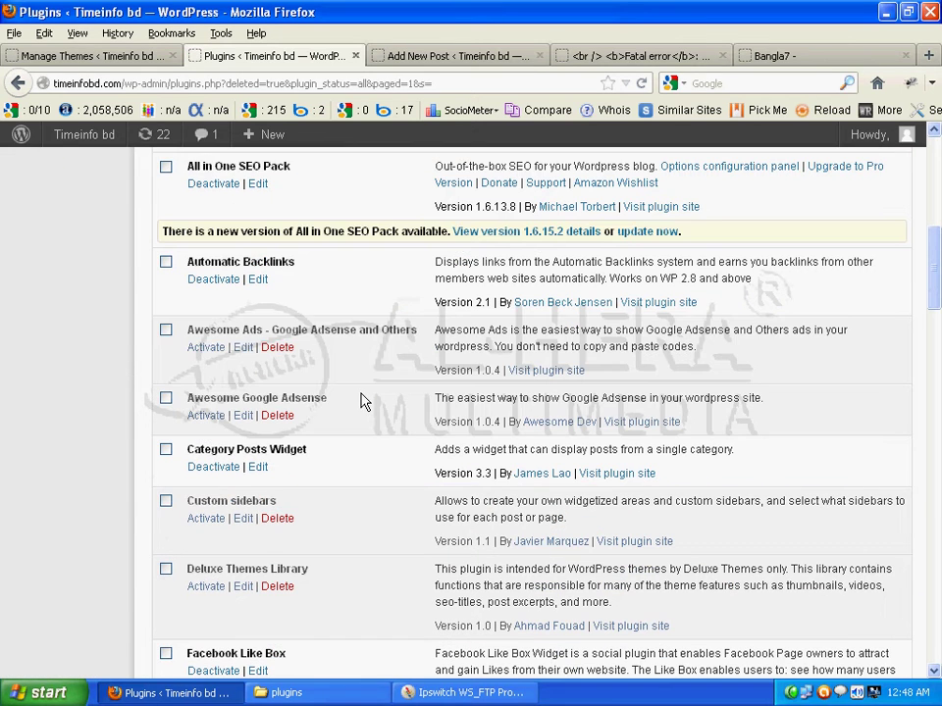
{"action": "scroll", "coordinate": [363, 402], "scroll_direction": "down", "scroll_amount": 4}
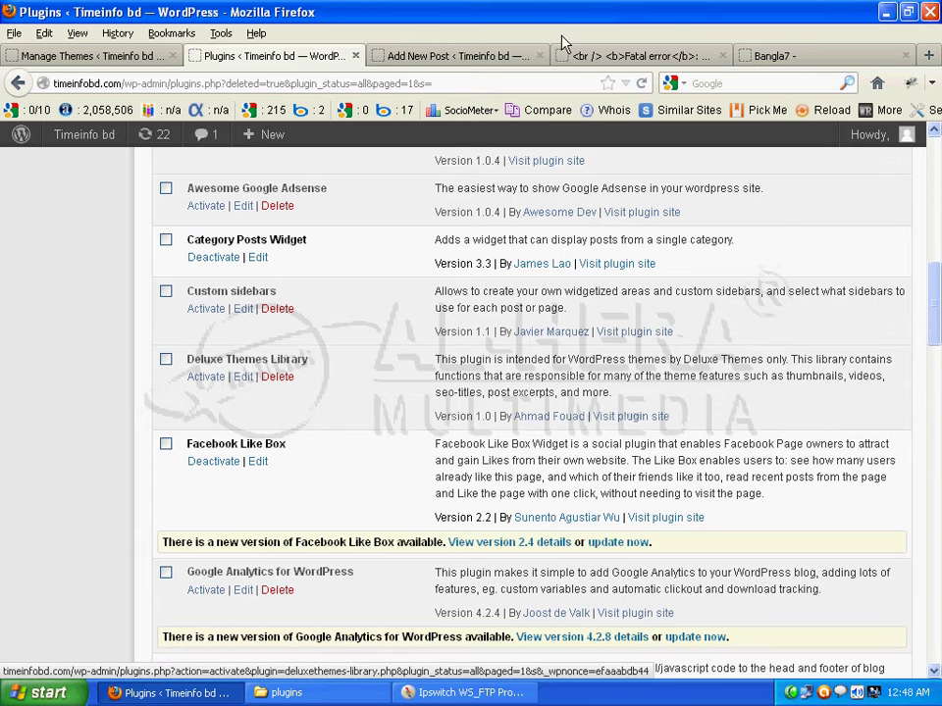
{"action": "left_click", "coordinate": [594, 56]}
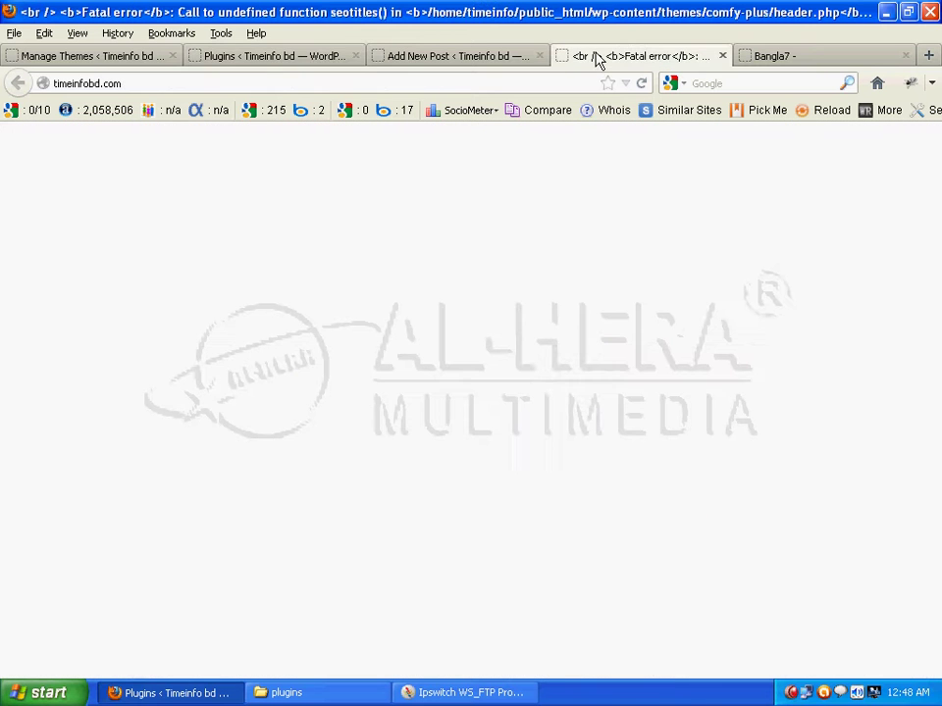
{"action": "left_click", "coordinate": [284, 56]}
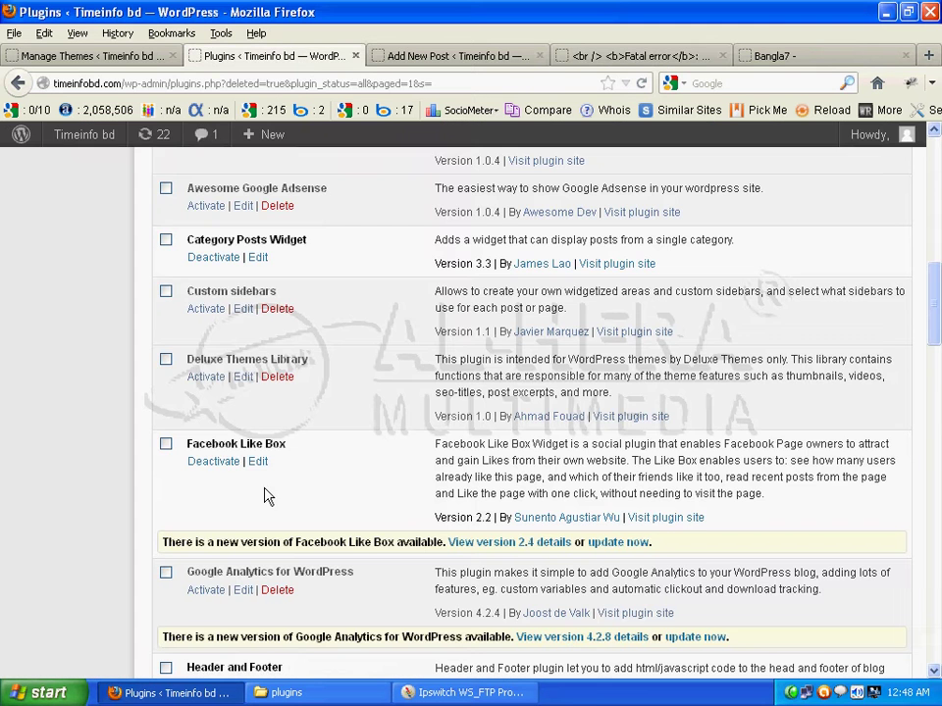
{"action": "left_click", "coordinate": [206, 377]}
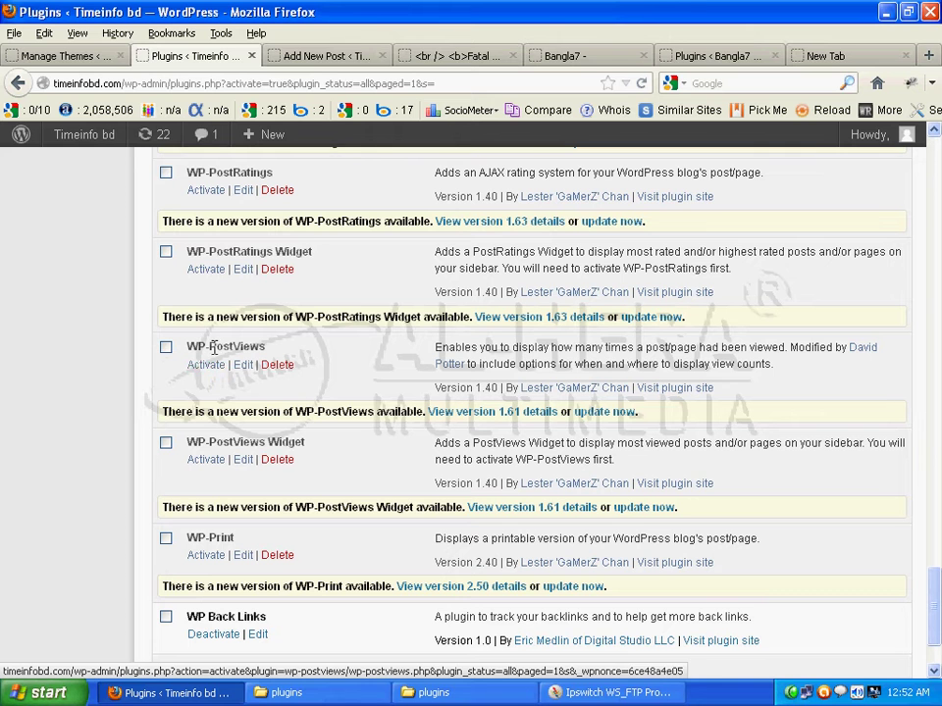
Check the plugin names in the local comfy\plugins folder and activate WP-PostViews on the WordPress Plugins page.
{"action": "left_click", "coordinate": [338, 697]}
{"action": "left_click", "coordinate": [473, 399]}
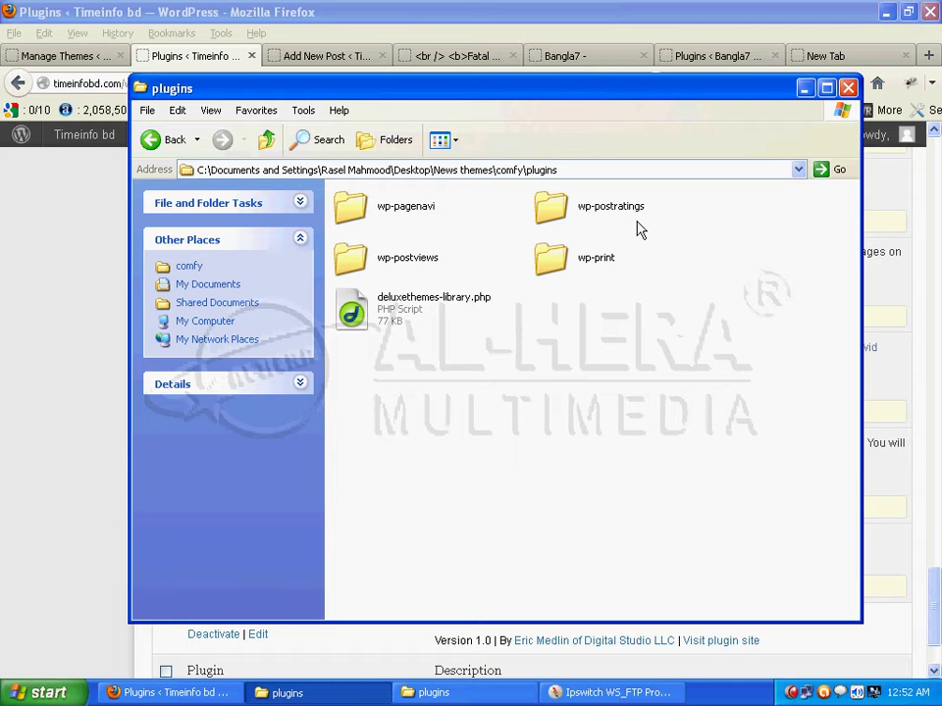
{"action": "left_click", "coordinate": [342, 673]}
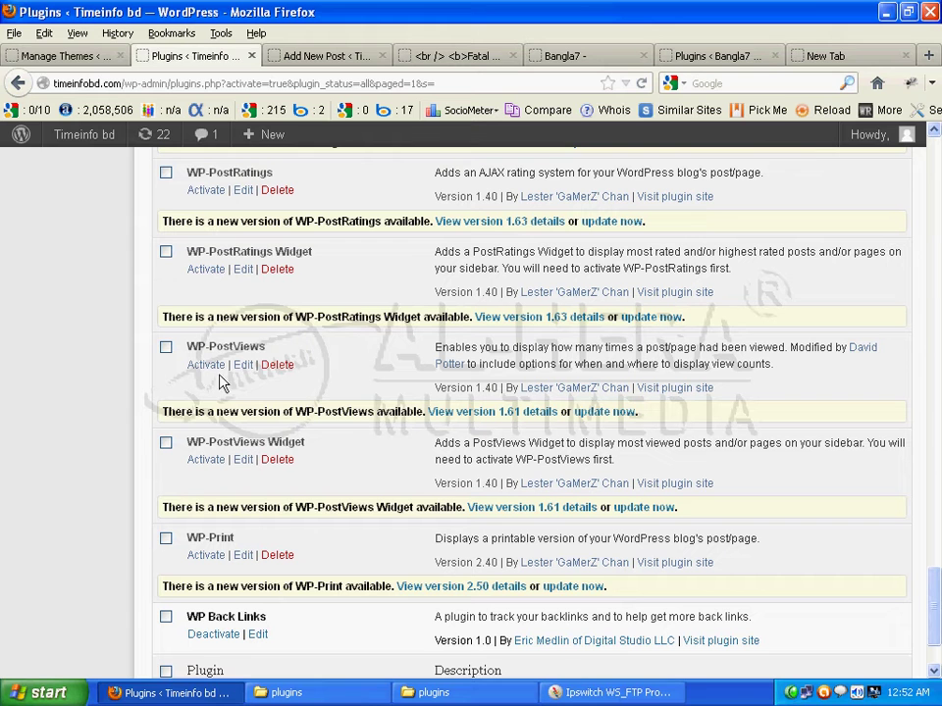
{"action": "left_click", "coordinate": [207, 366]}
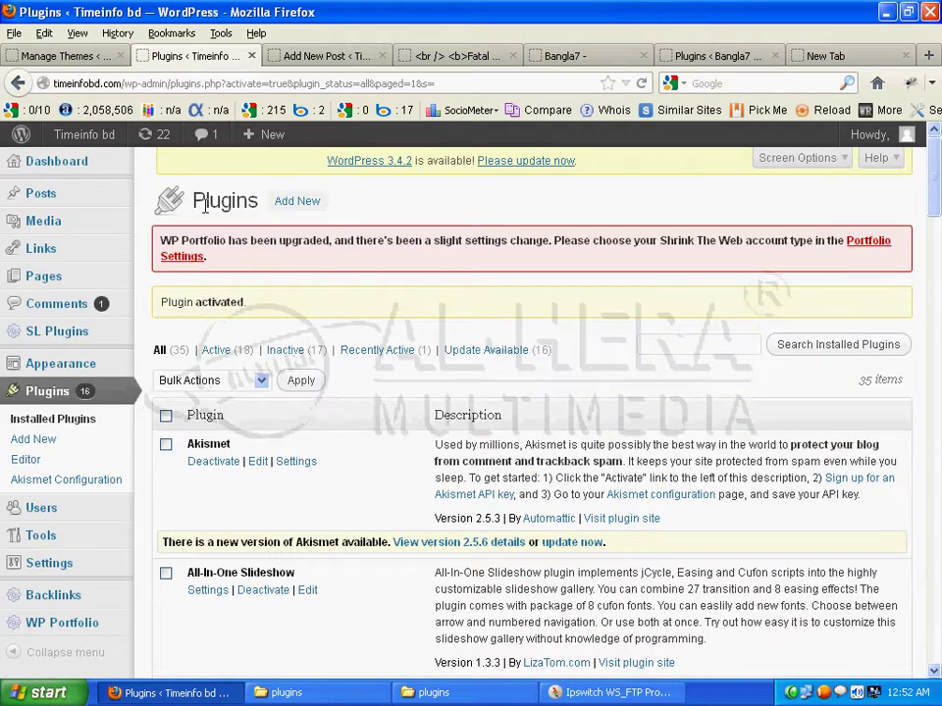
Activate the WP-PostRatings plugin in the installed plugins list.
{"action": "scroll", "coordinate": [200, 314], "scroll_direction": "down", "scroll_amount": 20}
{"action": "scroll", "coordinate": [200, 328], "scroll_direction": "down", "scroll_amount": 8}
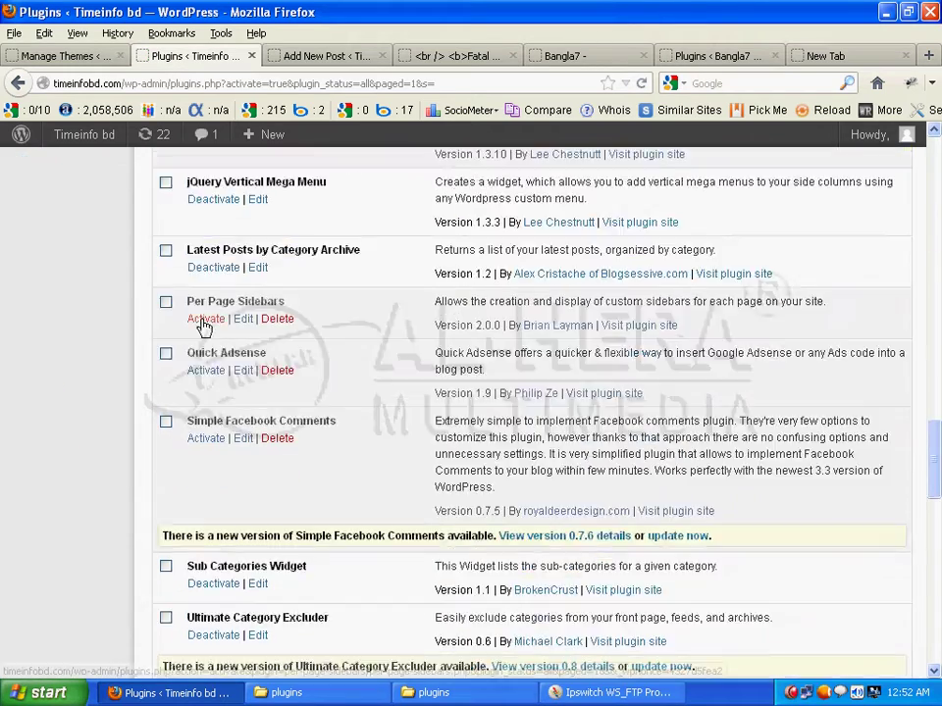
{"action": "scroll", "coordinate": [200, 328], "scroll_direction": "down", "scroll_amount": 4}
{"action": "scroll", "coordinate": [200, 327], "scroll_direction": "down", "scroll_amount": 15}
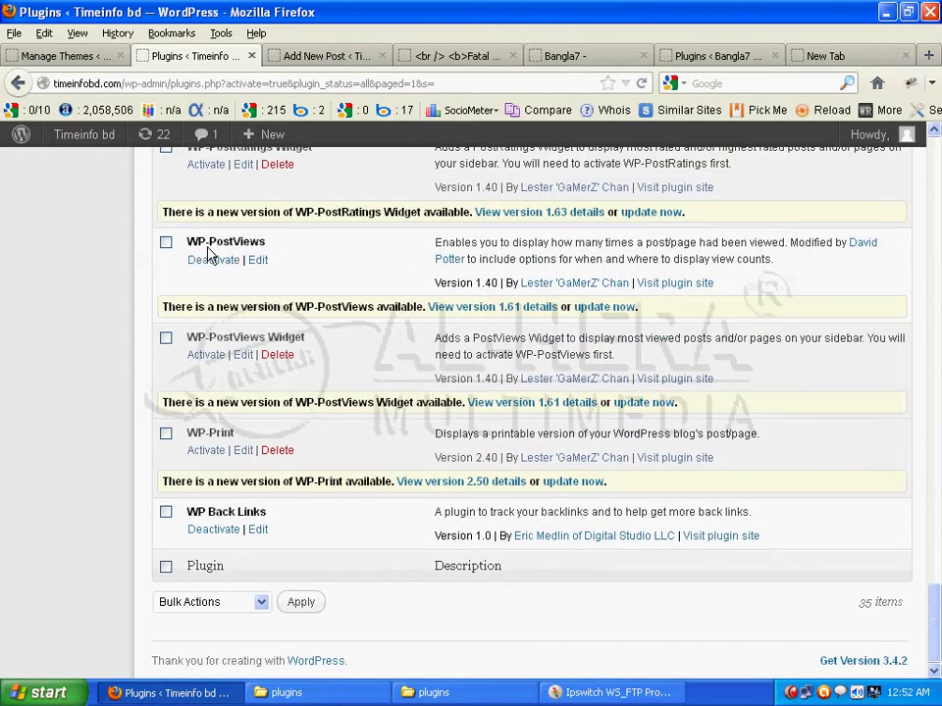
{"action": "scroll", "coordinate": [218, 260], "scroll_direction": "up", "scroll_amount": 2}
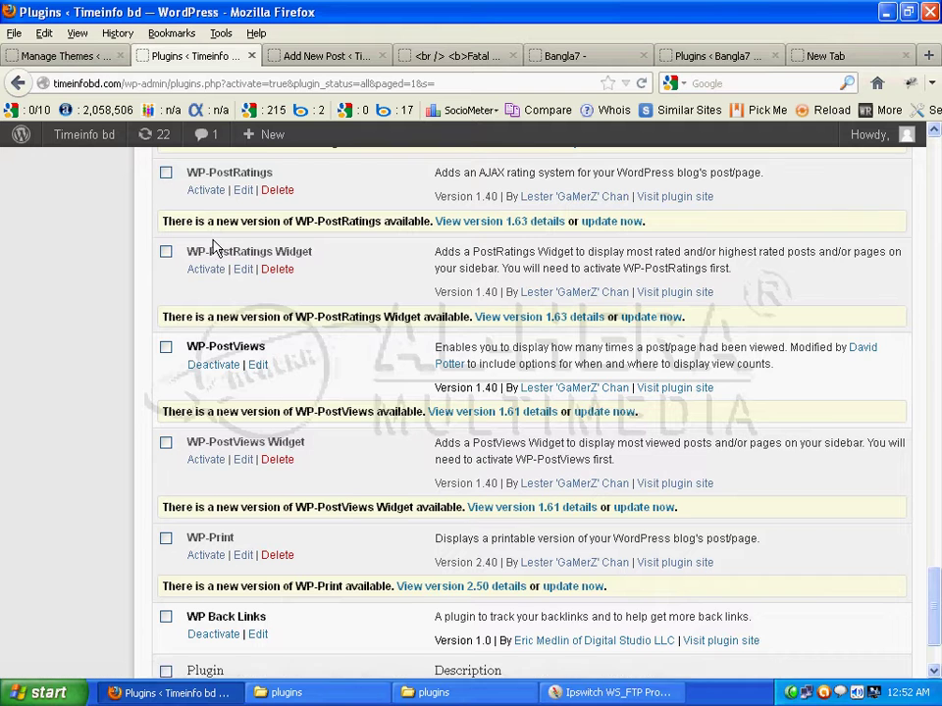
{"action": "scroll", "coordinate": [214, 250], "scroll_direction": "up", "scroll_amount": 2}
{"action": "left_click", "coordinate": [204, 296]}
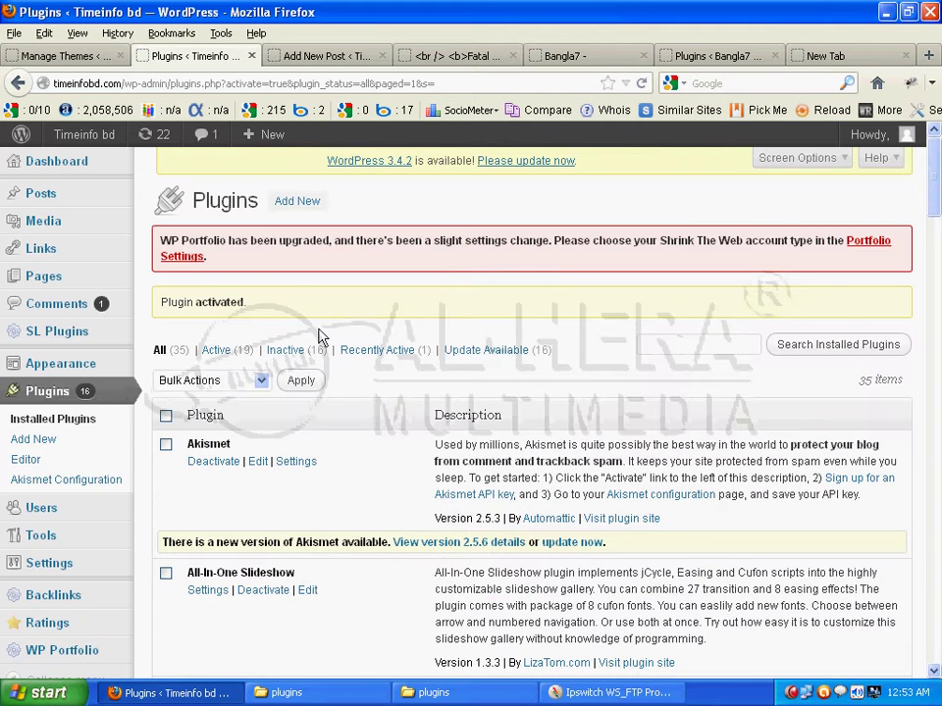
Activate the WP-Print plugin near the end of the installed plugins list.
{"action": "scroll", "coordinate": [318, 337], "scroll_direction": "down", "scroll_amount": 15}
{"action": "scroll", "coordinate": [319, 337], "scroll_direction": "down", "scroll_amount": 1}
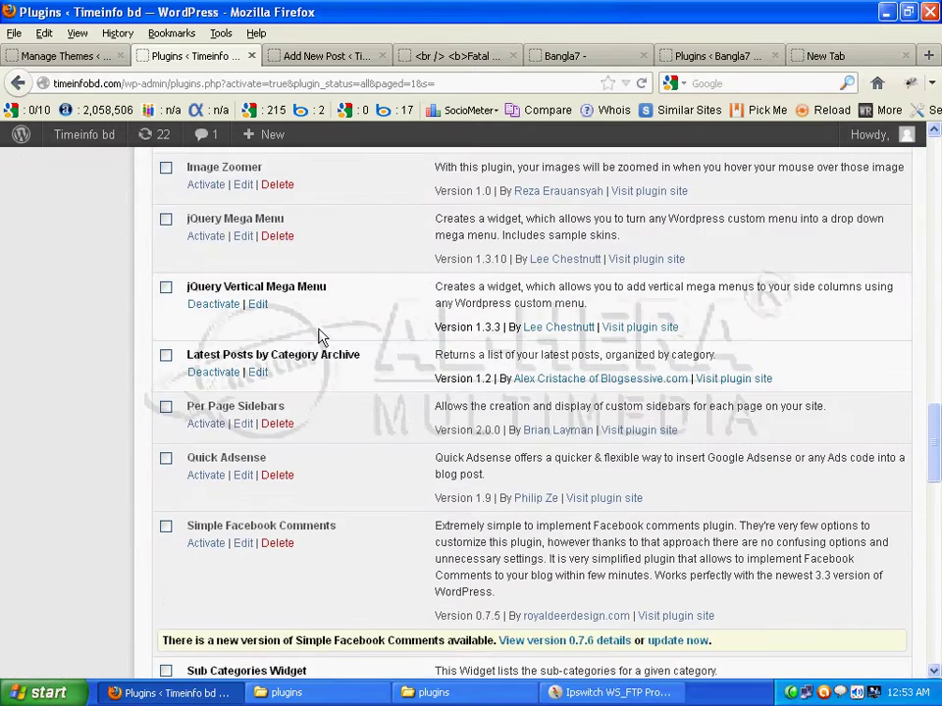
{"action": "scroll", "coordinate": [354, 557], "scroll_direction": "down", "scroll_amount": 15}
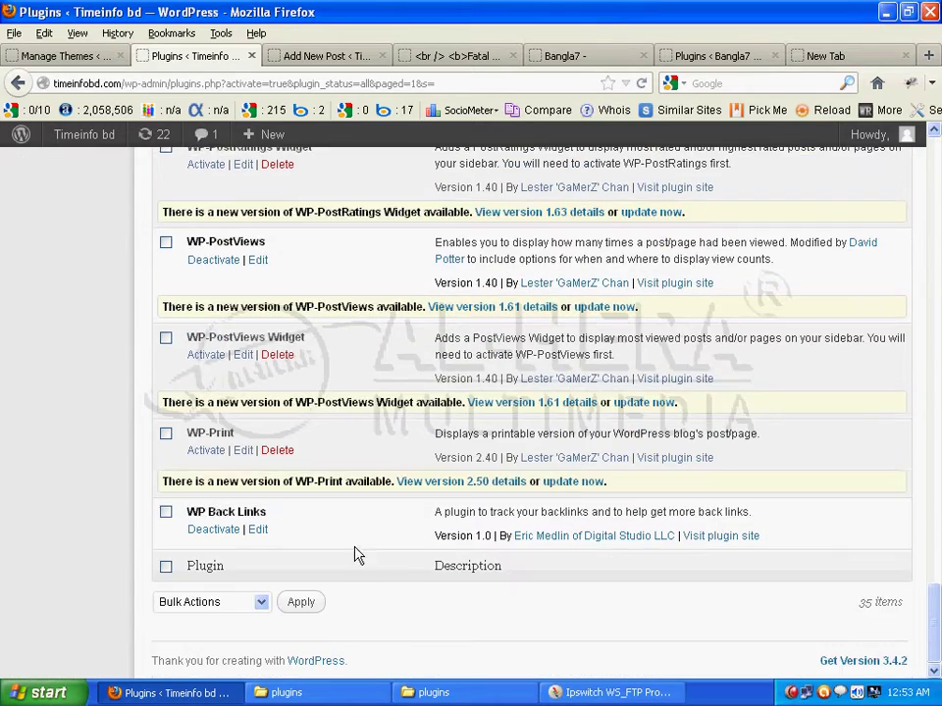
{"action": "left_click", "coordinate": [193, 455]}
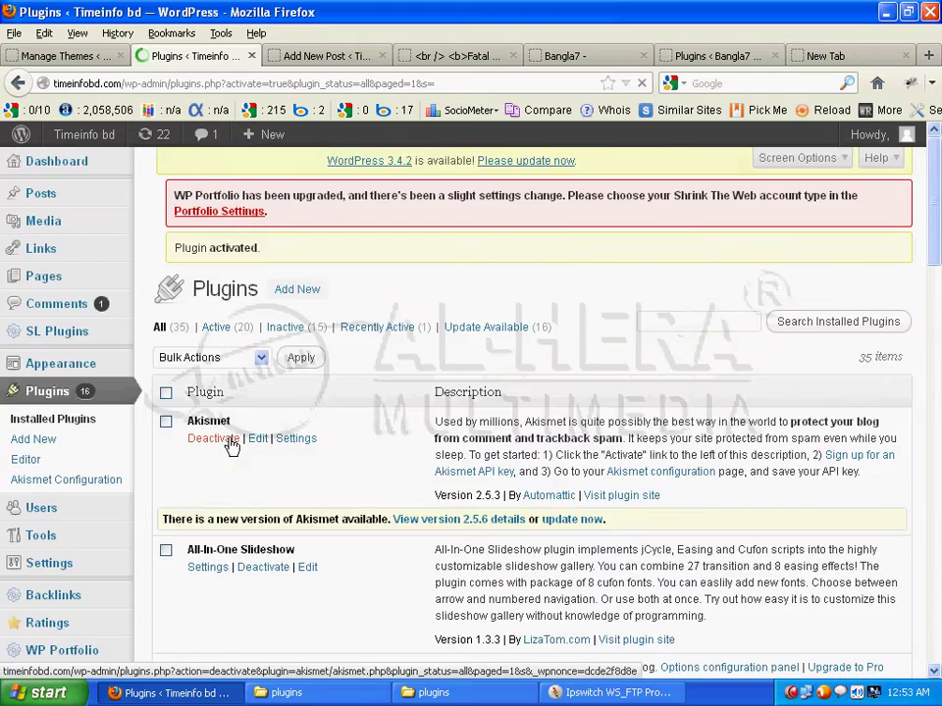
Activate the WP-PageNavi plugin in the installed plugins list.
{"action": "scroll", "coordinate": [230, 447], "scroll_direction": "down", "scroll_amount": 20}
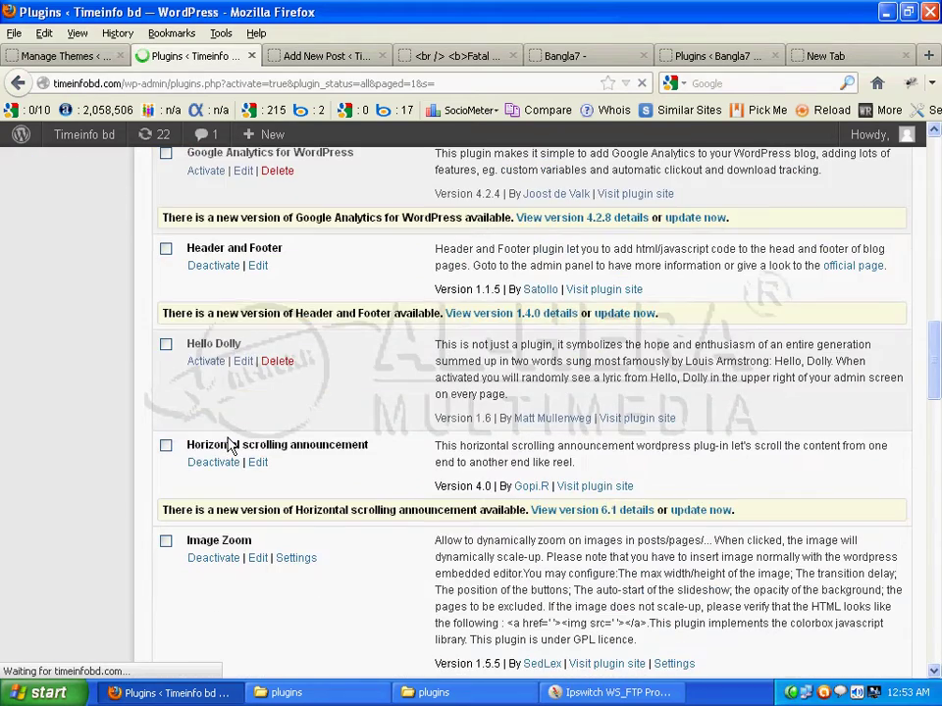
{"action": "scroll", "coordinate": [230, 447], "scroll_direction": "down", "scroll_amount": 15}
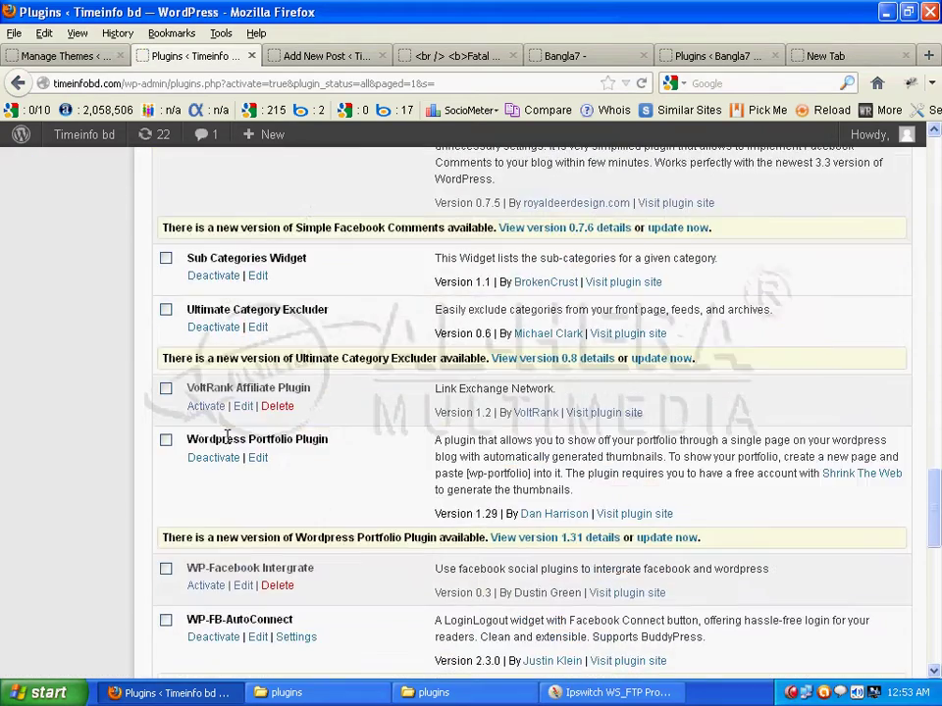
{"action": "scroll", "coordinate": [228, 441], "scroll_direction": "down", "scroll_amount": 4}
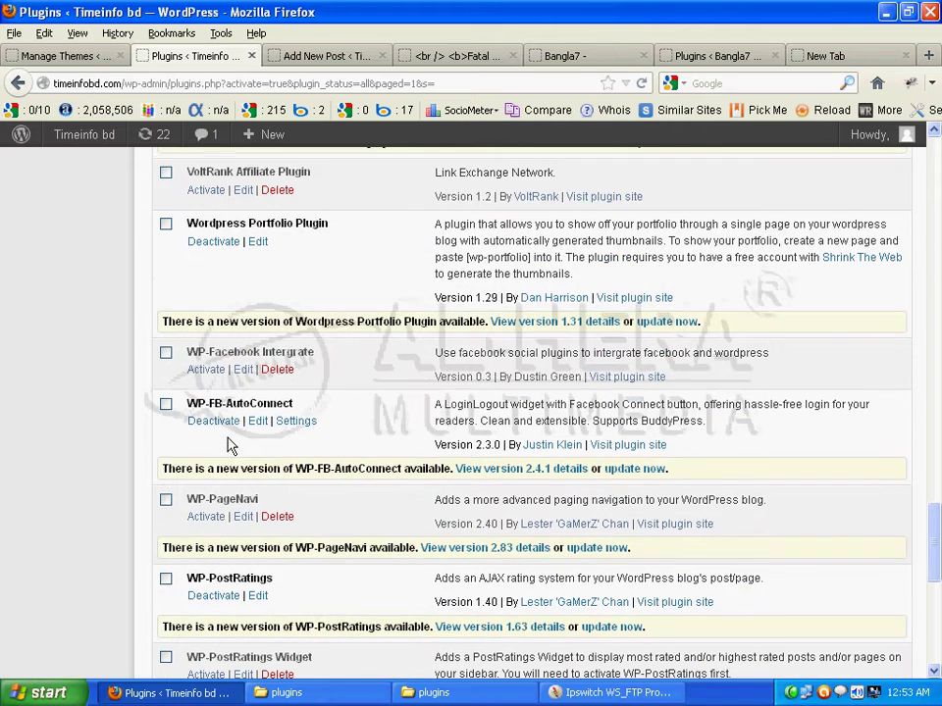
{"action": "scroll", "coordinate": [227, 444], "scroll_direction": "down", "scroll_amount": 4}
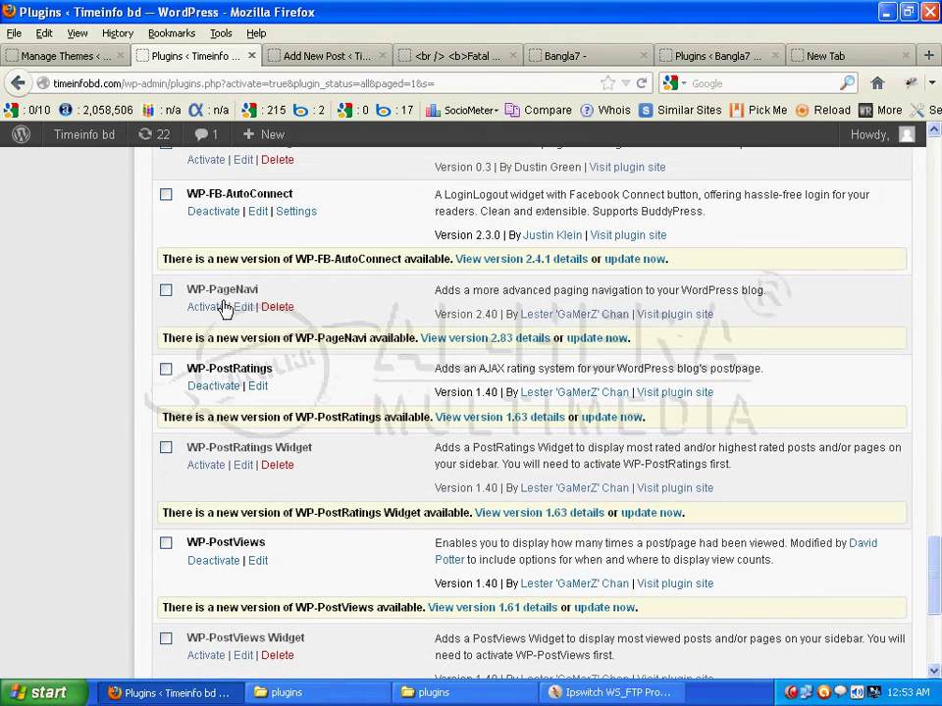
{"action": "left_click", "coordinate": [203, 308]}
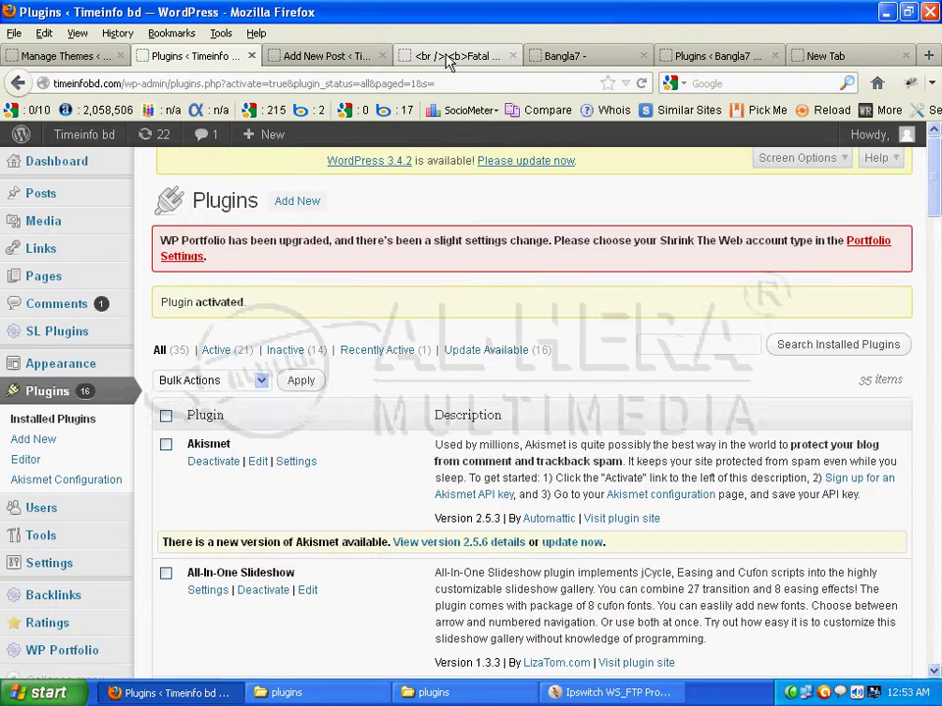
Reload the timeinfobd.com front page and look through its whole layout down to the footer.
{"action": "left_click", "coordinate": [446, 58]}
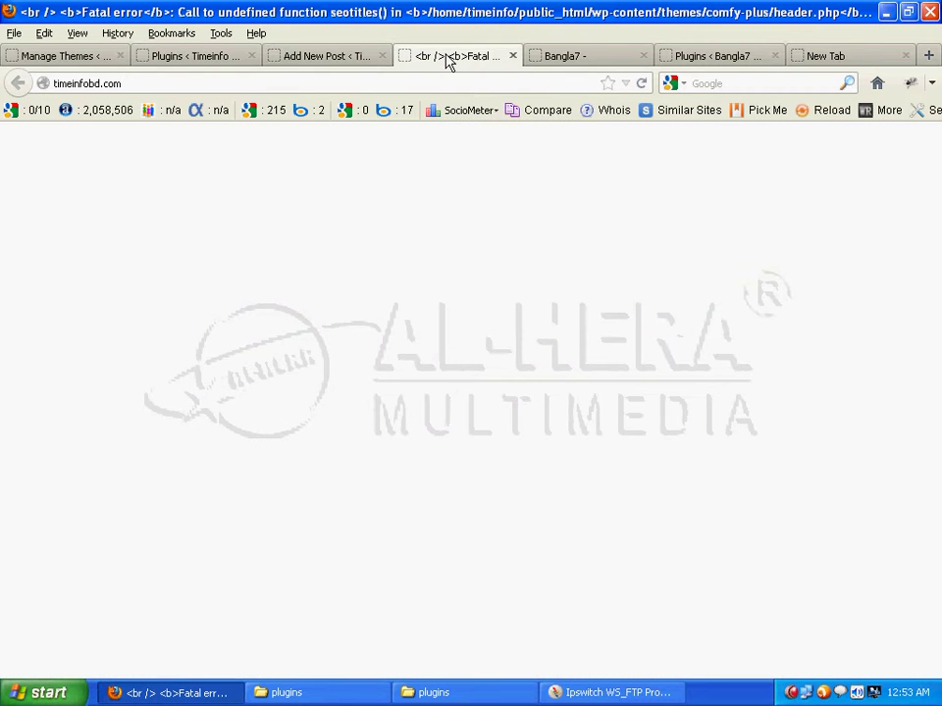
{"action": "right_click", "coordinate": [448, 57]}
{"action": "left_click", "coordinate": [481, 66]}
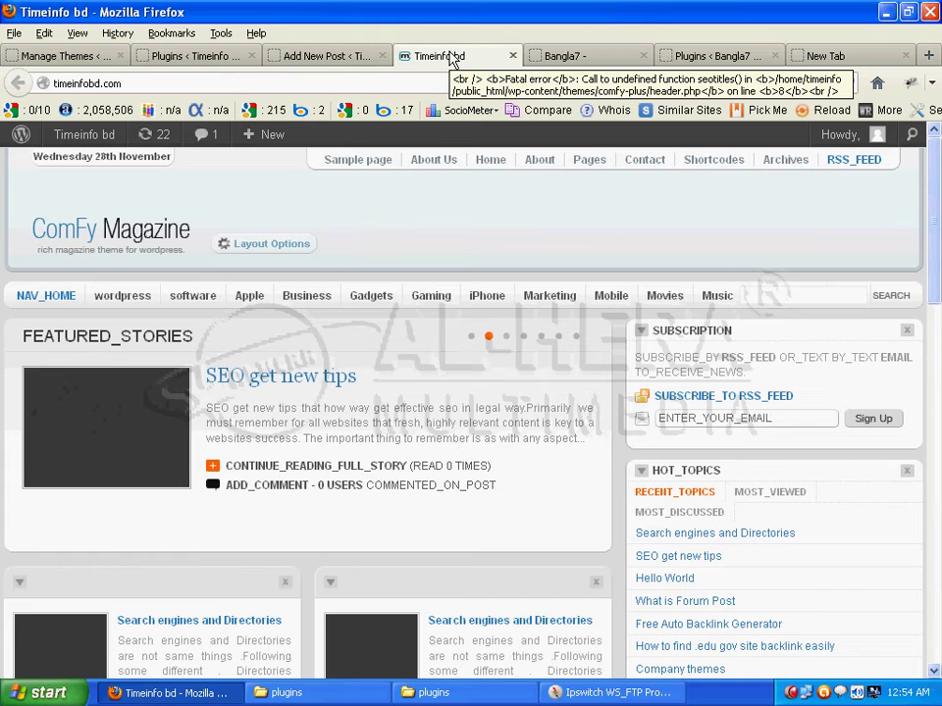
{"action": "scroll", "coordinate": [226, 326], "scroll_direction": "down", "scroll_amount": 15}
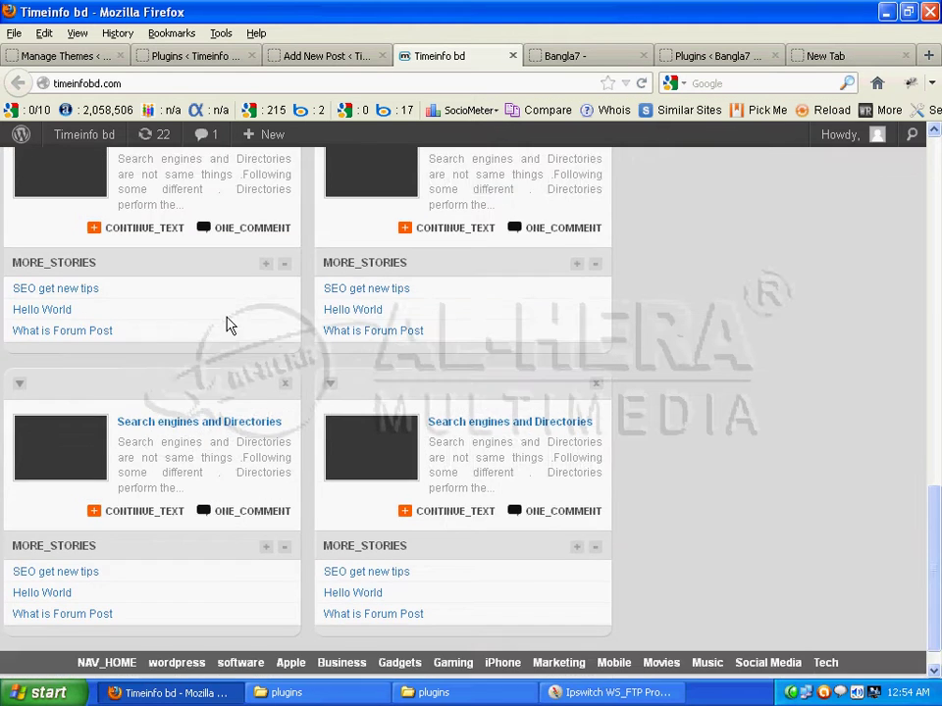
{"action": "scroll", "coordinate": [227, 325], "scroll_direction": "up", "scroll_amount": 15}
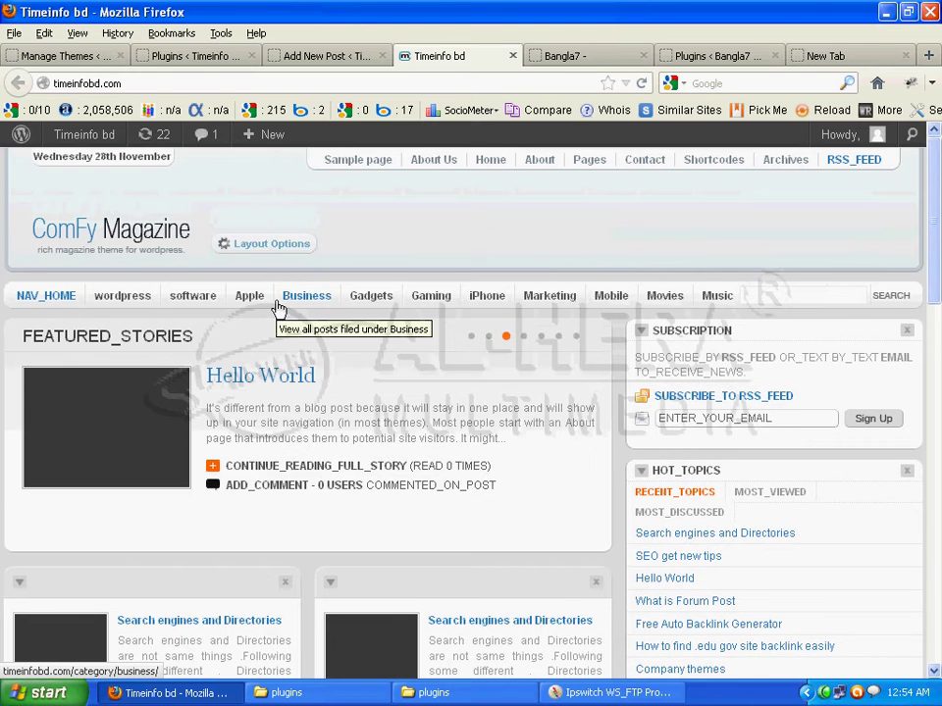
Close the Add New Post browser tab and open the Comfy Control Panel from the Timeinfo bd admin.
{"action": "left_click", "coordinate": [322, 57]}
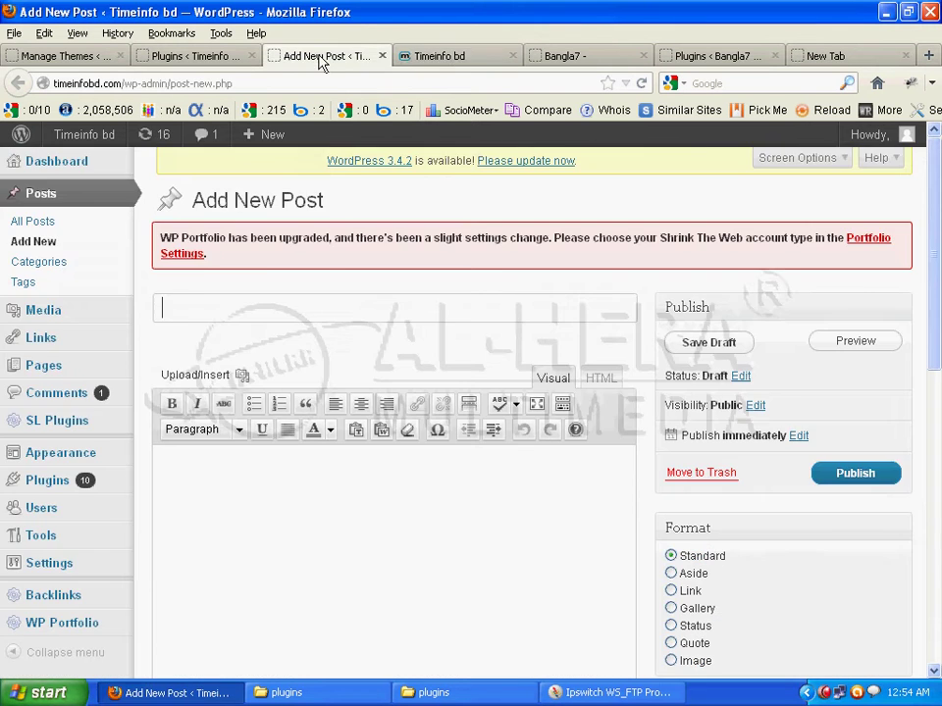
{"action": "left_click", "coordinate": [431, 58]}
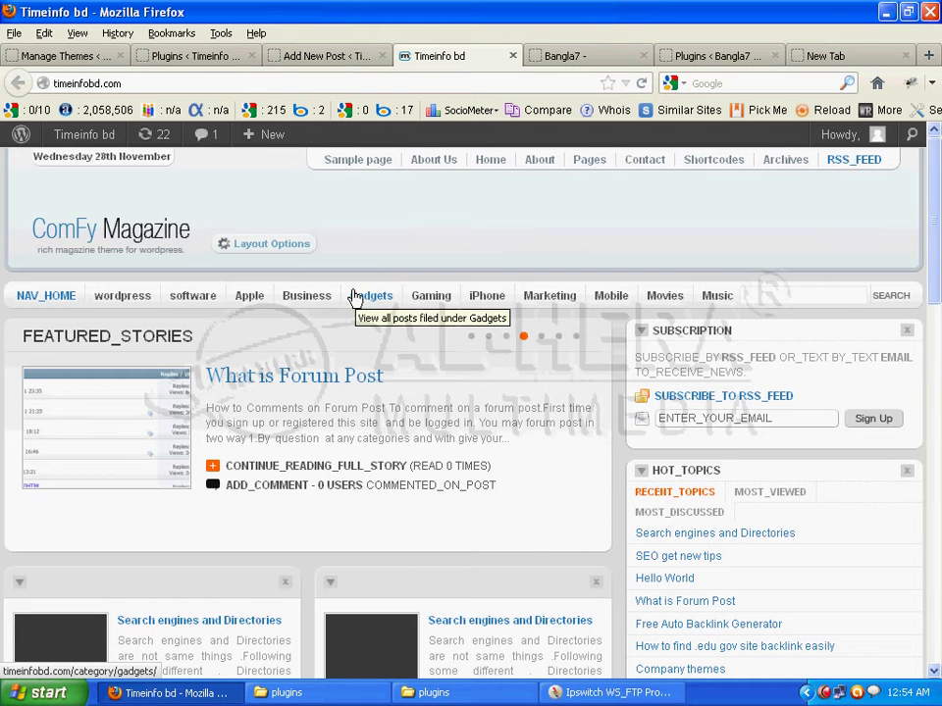
{"action": "left_click", "coordinate": [330, 57]}
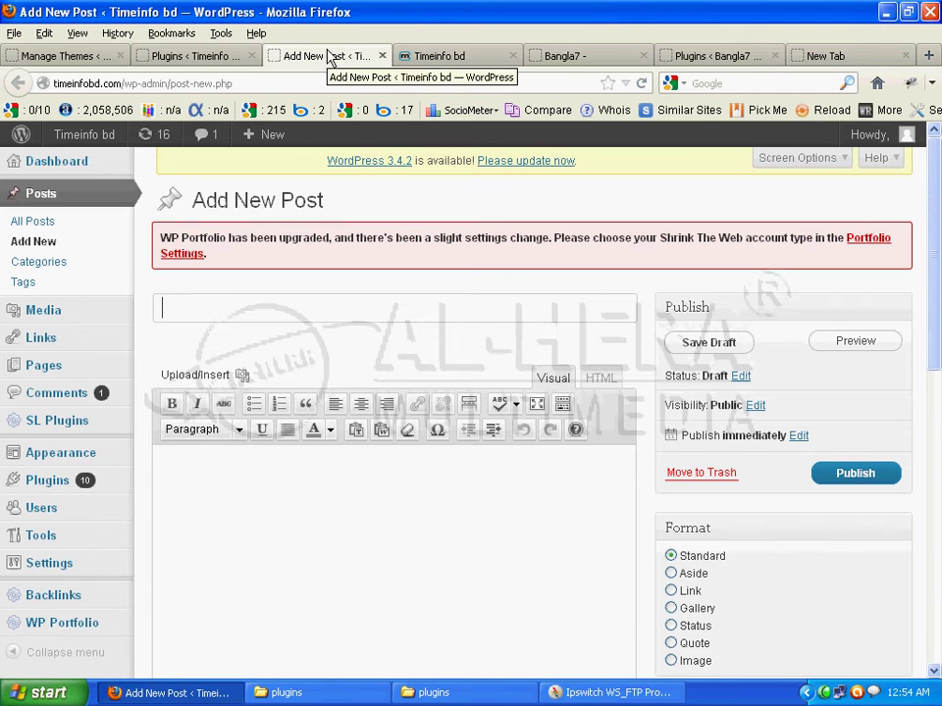
{"action": "mouse_move", "coordinate": [105, 459]}
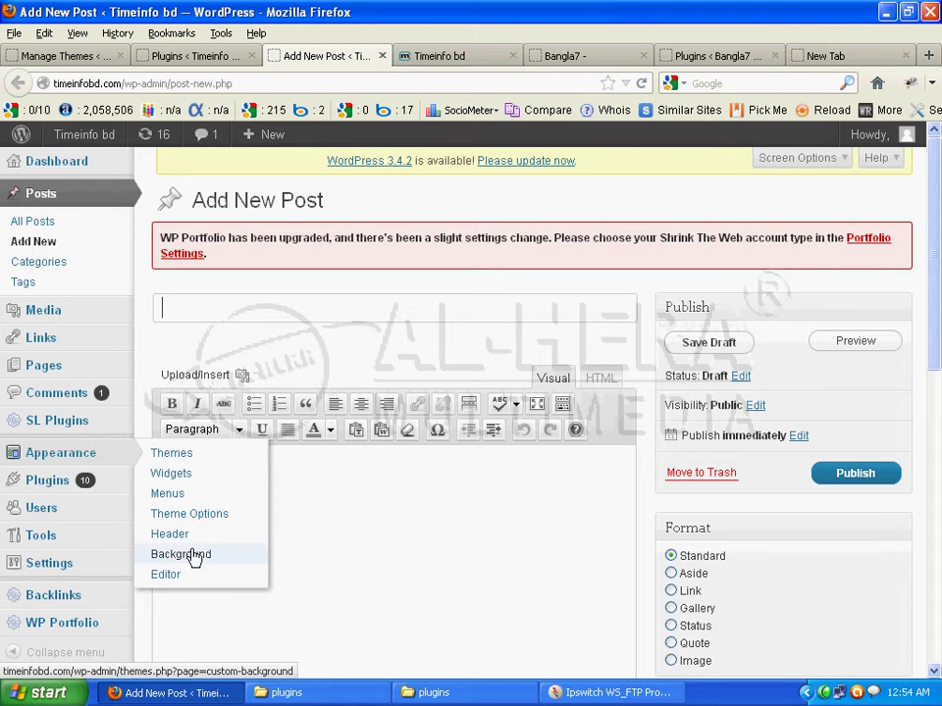
{"action": "left_click", "coordinate": [202, 57]}
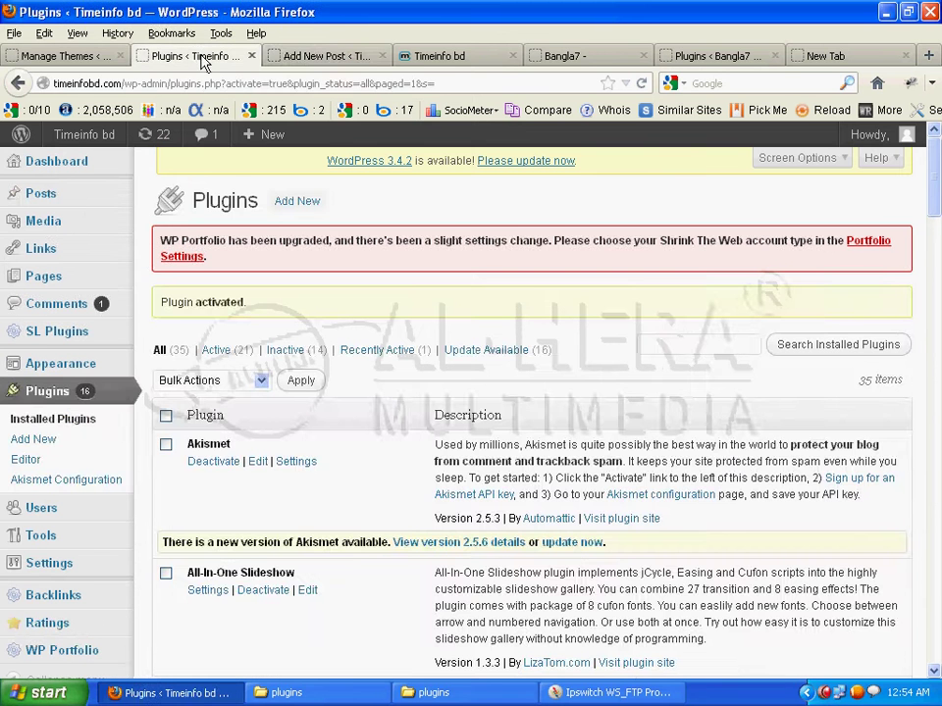
{"action": "left_click", "coordinate": [363, 57]}
{"action": "left_click", "coordinate": [382, 56]}
{"action": "left_click", "coordinate": [177, 57]}
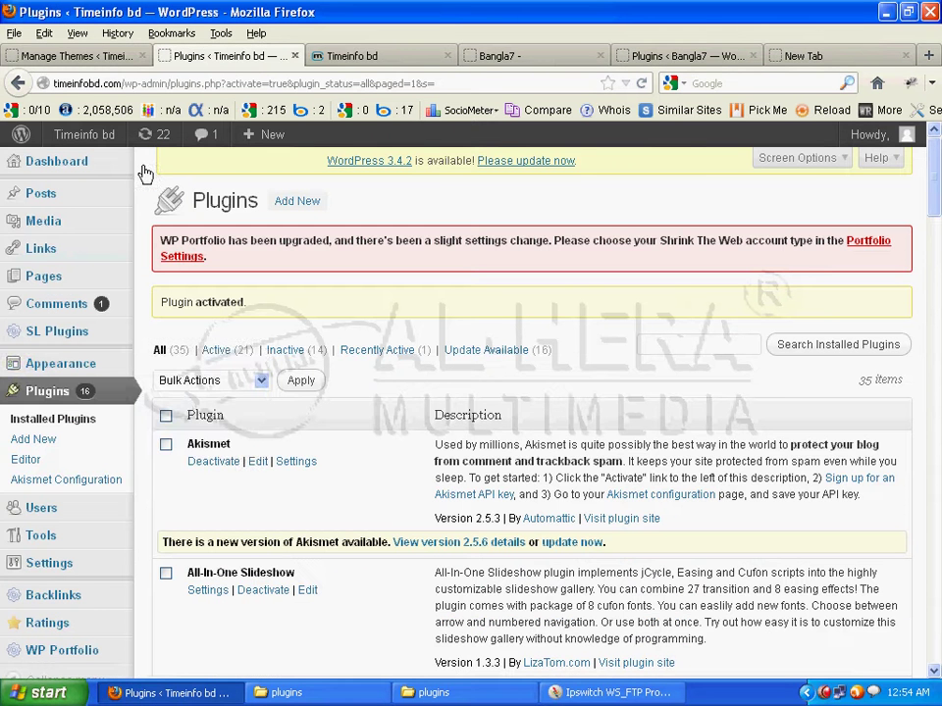
{"action": "mouse_move", "coordinate": [73, 364]}
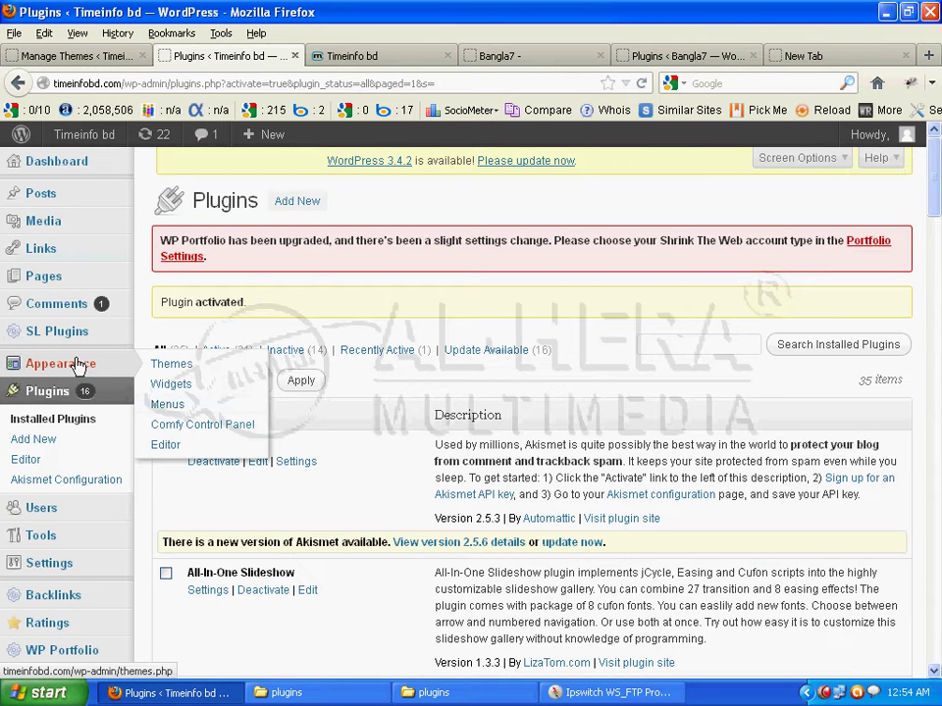
{"action": "left_click", "coordinate": [221, 428]}
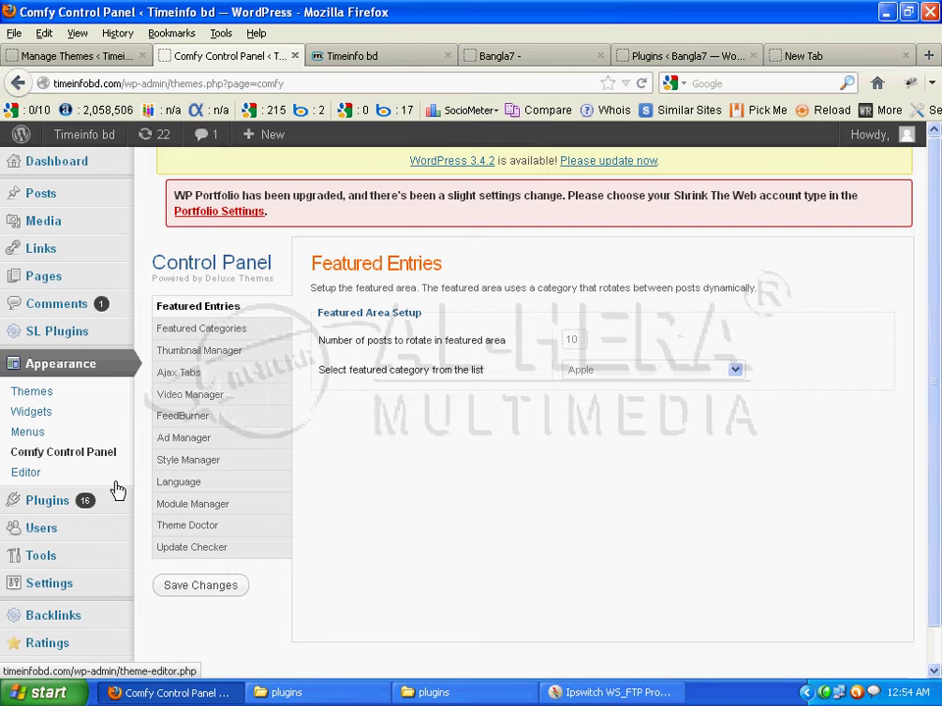
Return to the Installed Plugins page and view the featured stories area on the timeinfobd.com front page.
{"action": "mouse_move", "coordinate": [105, 503]}
{"action": "left_click", "coordinate": [196, 504]}
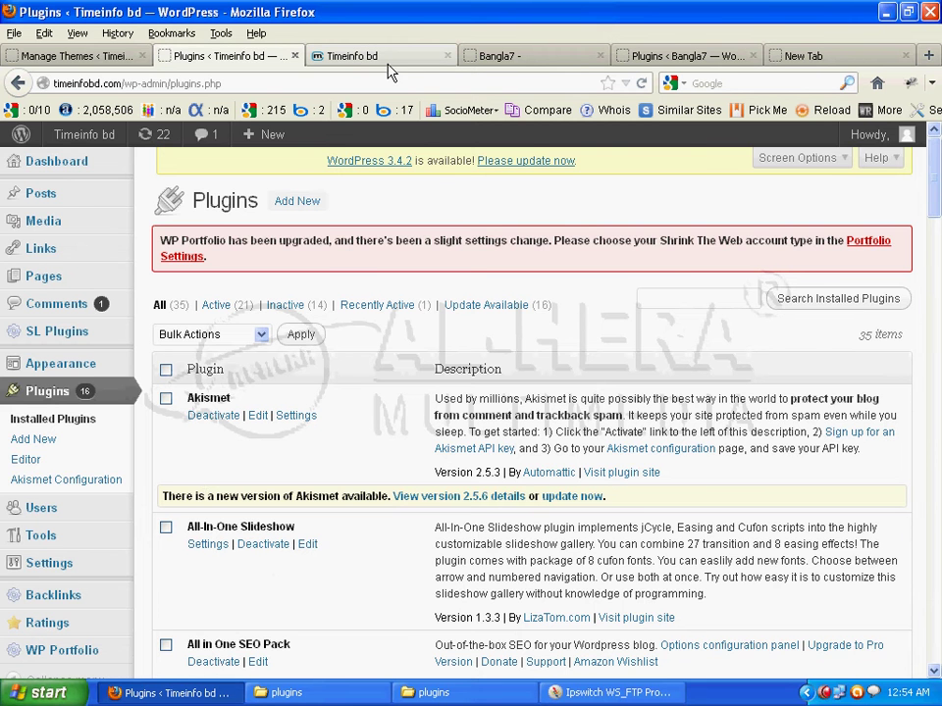
{"action": "left_click", "coordinate": [388, 60]}
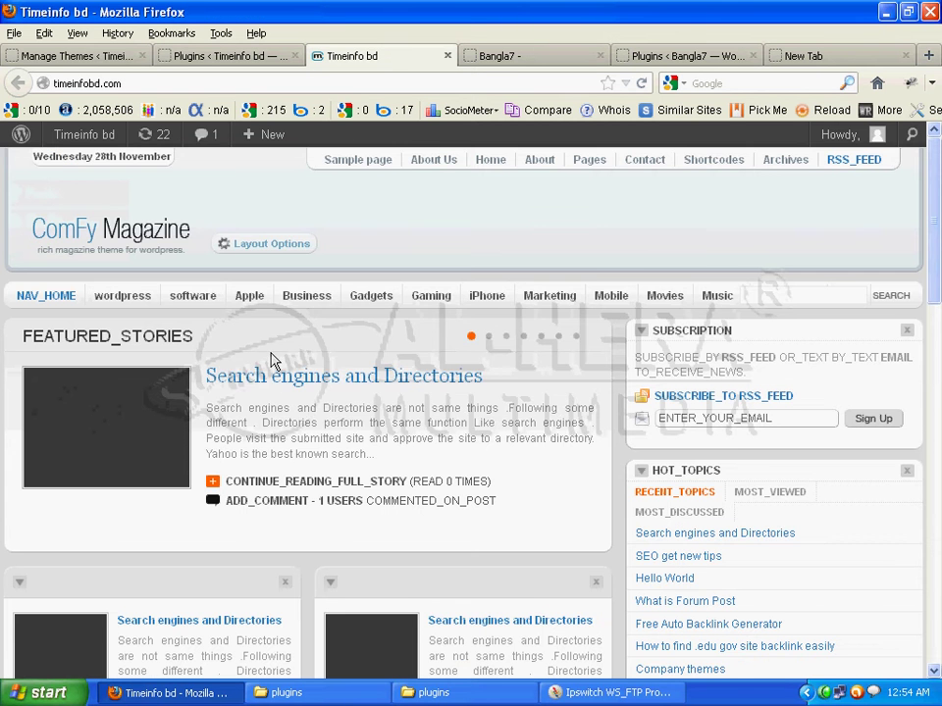
{"action": "scroll", "coordinate": [274, 362], "scroll_direction": "down", "scroll_amount": 1}
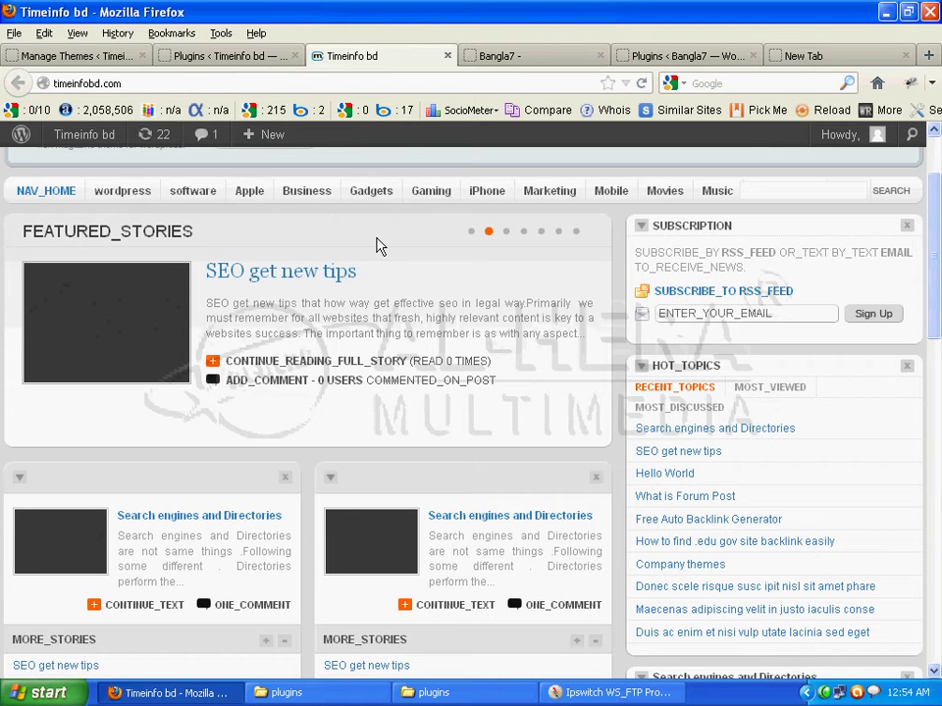
View the Bangla7 site for comparison and step through the first four slides of its featured area.
{"action": "left_click", "coordinate": [471, 57]}
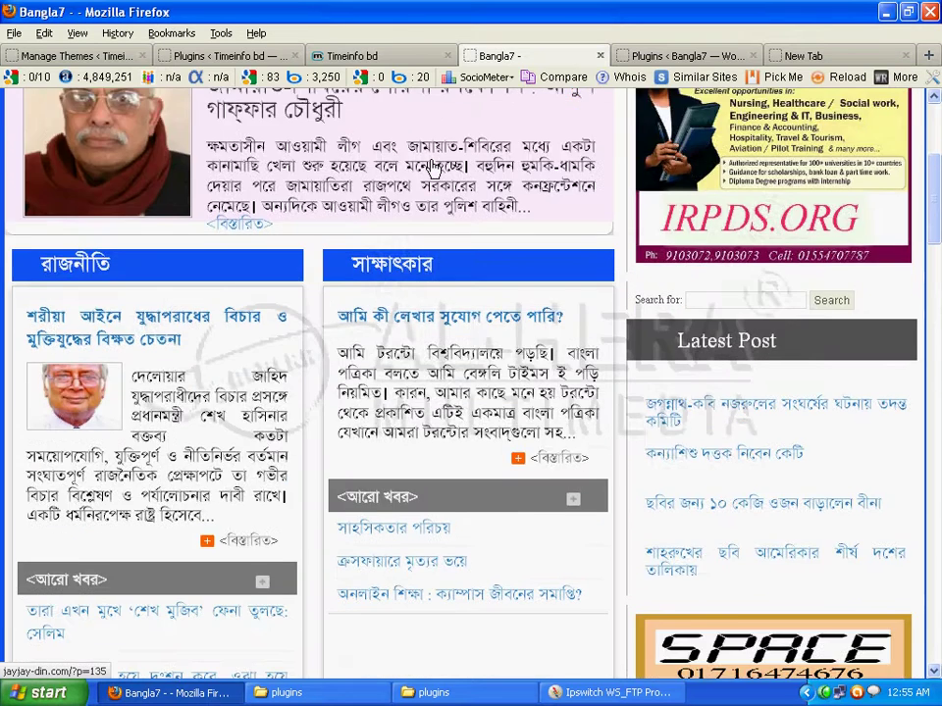
{"action": "scroll", "coordinate": [435, 175], "scroll_direction": "up", "scroll_amount": 2}
{"action": "scroll", "coordinate": [451, 187], "scroll_direction": "down", "scroll_amount": 1}
{"action": "scroll", "coordinate": [491, 162], "scroll_direction": "up", "scroll_amount": 1}
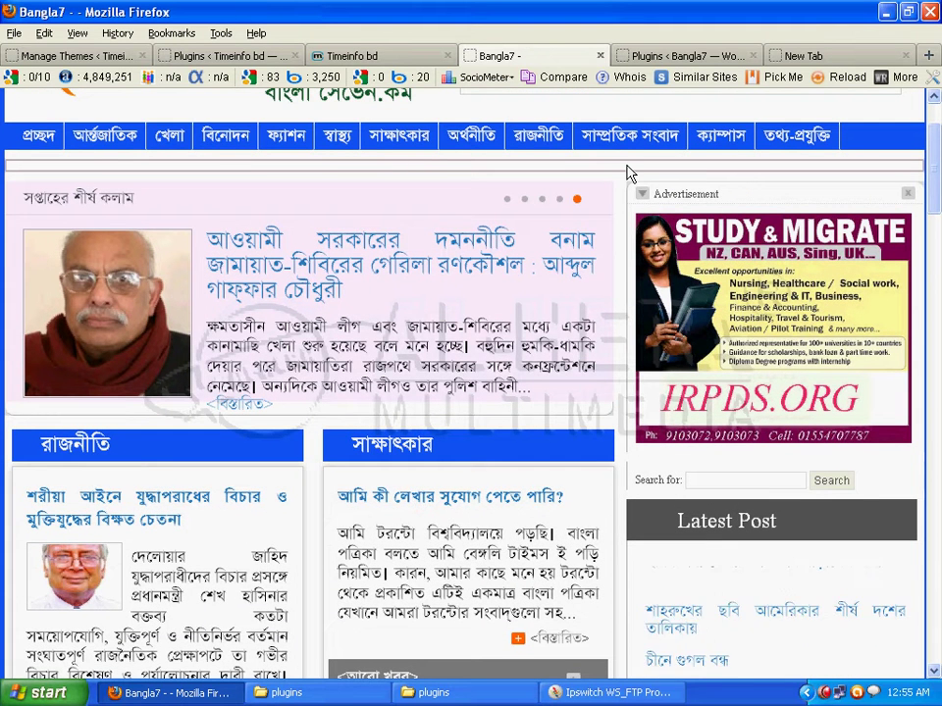
{"action": "left_click", "coordinate": [508, 200]}
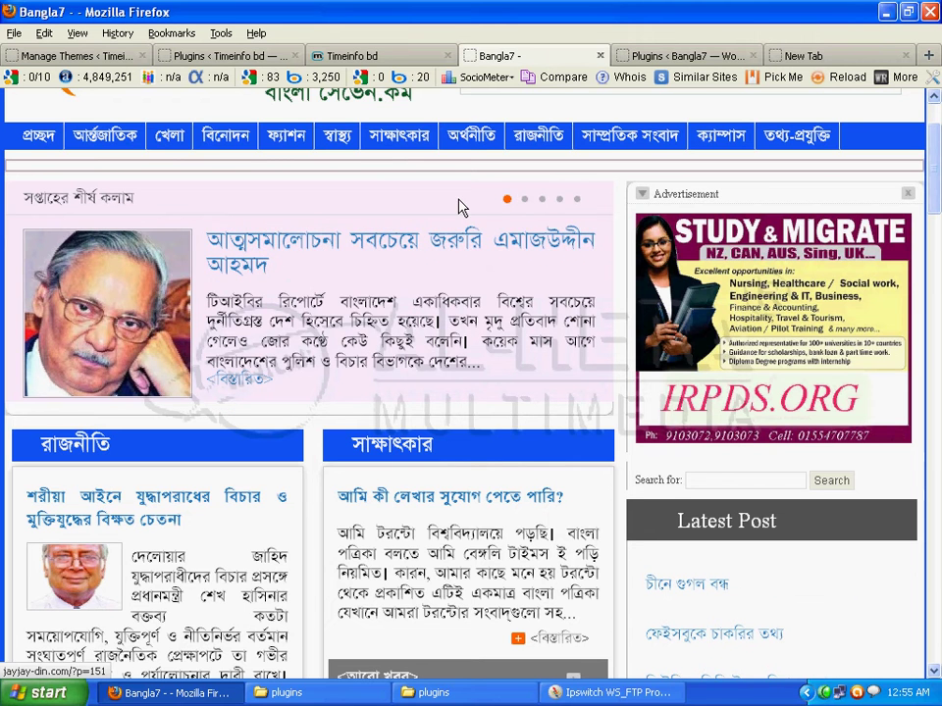
{"action": "left_click", "coordinate": [530, 201]}
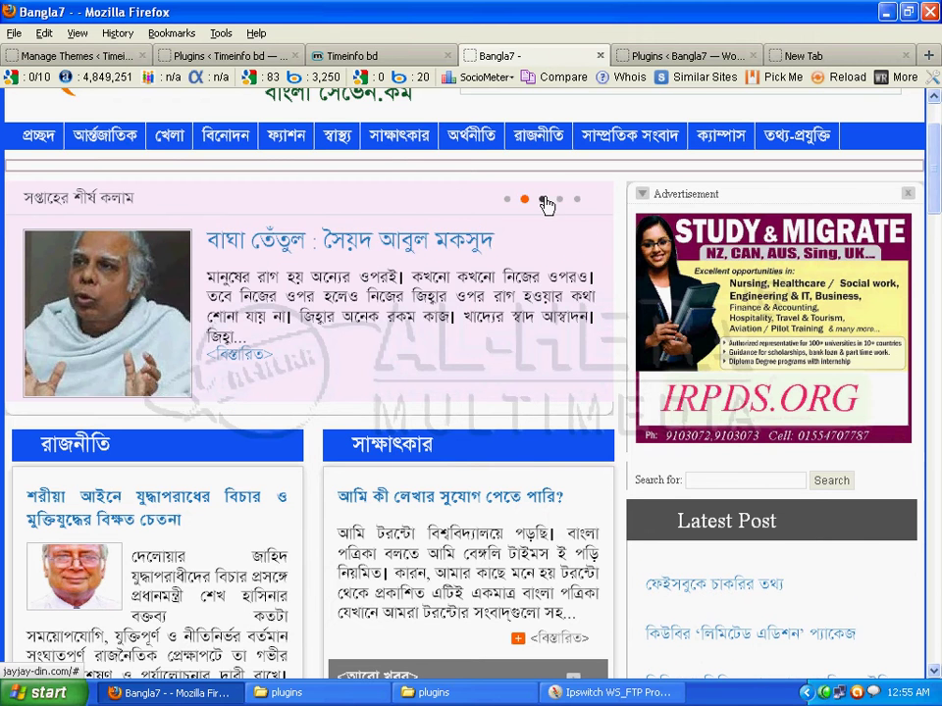
{"action": "left_click", "coordinate": [543, 201]}
{"action": "left_click", "coordinate": [560, 202]}
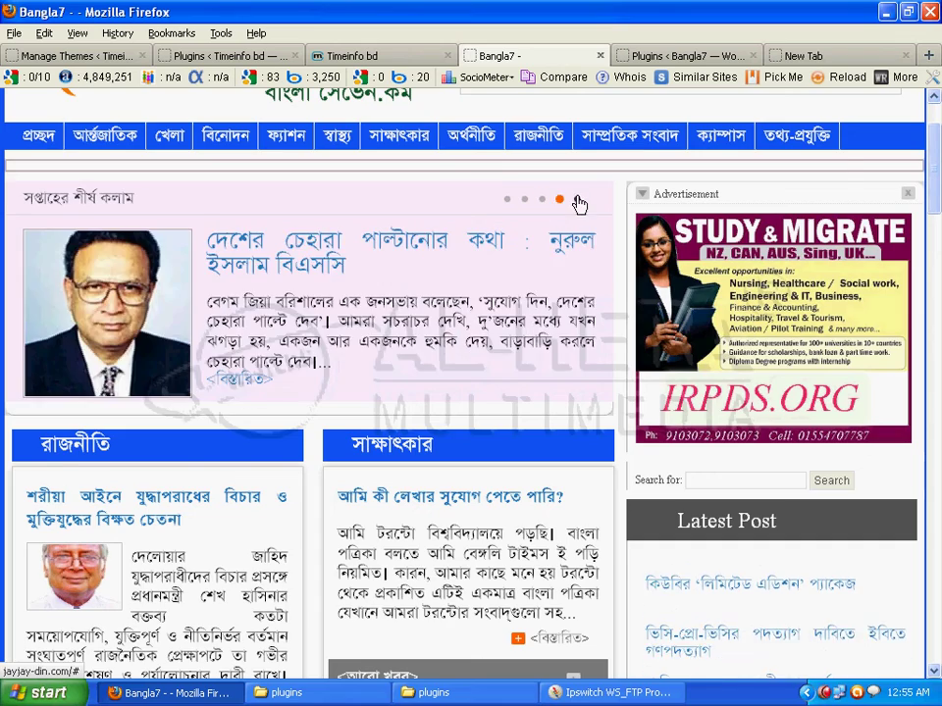
Look through the Bangla7 front page's category sections and sidebar below the featured area.
{"action": "scroll", "coordinate": [191, 368], "scroll_direction": "down", "scroll_amount": 10}
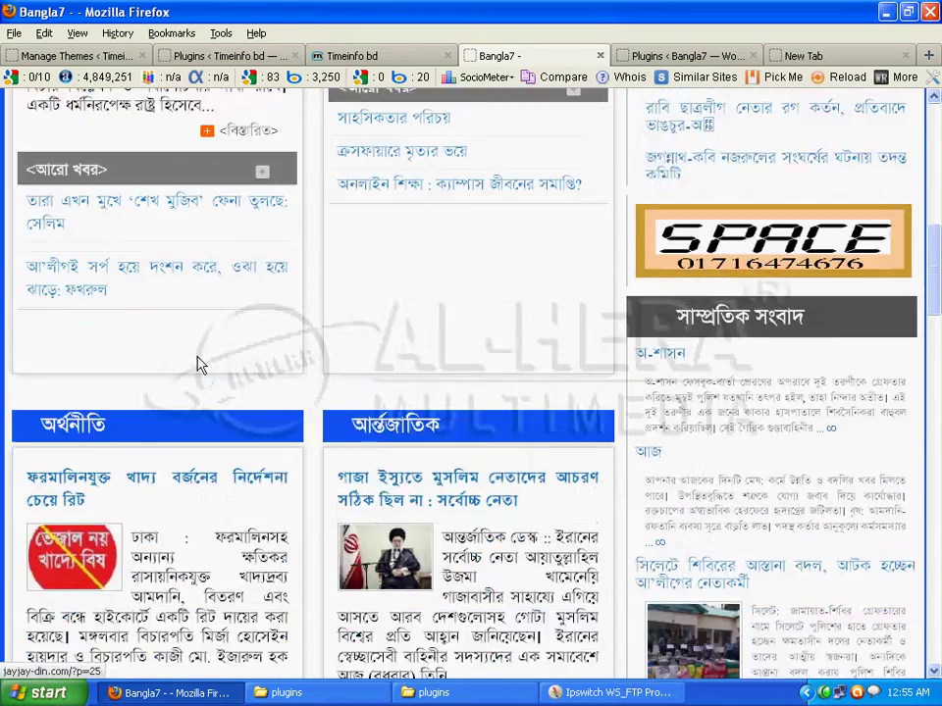
{"action": "scroll", "coordinate": [196, 365], "scroll_direction": "down", "scroll_amount": 12}
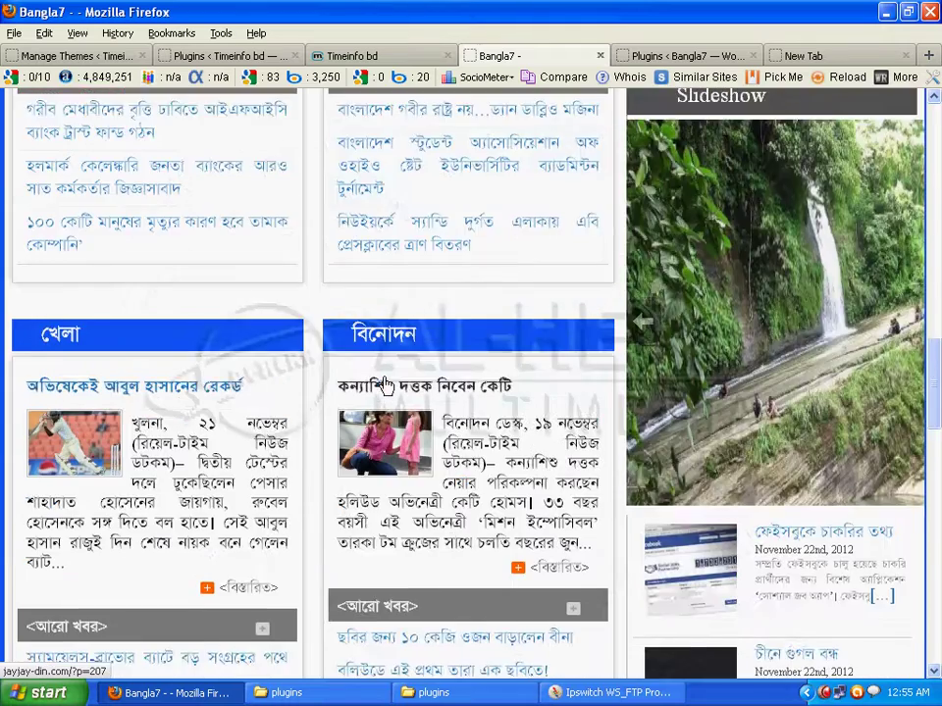
{"action": "scroll", "coordinate": [386, 384], "scroll_direction": "down", "scroll_amount": 13}
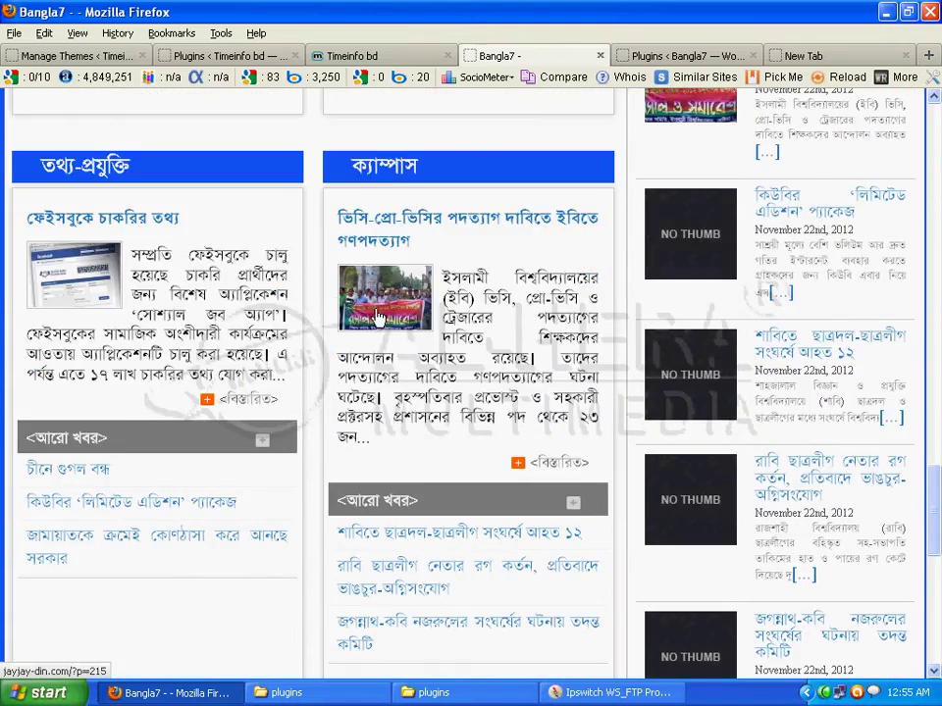
{"action": "scroll", "coordinate": [380, 319], "scroll_direction": "up", "scroll_amount": 4}
{"action": "scroll", "coordinate": [379, 319], "scroll_direction": "up", "scroll_amount": 18}
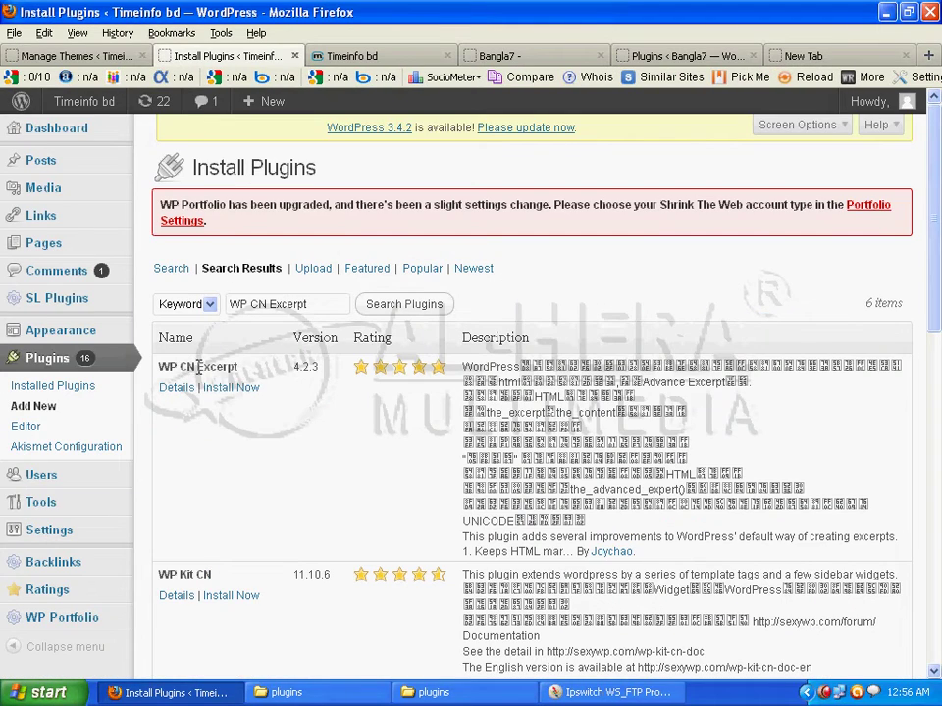
Examine the WP CN Excerpt entry and its description among the plugin search results in the Timeinfo bd admin.
{"action": "left_click_drag", "start_coordinate": [250, 376], "coordinate": [158, 377]}
{"action": "left_click", "coordinate": [250, 376]}
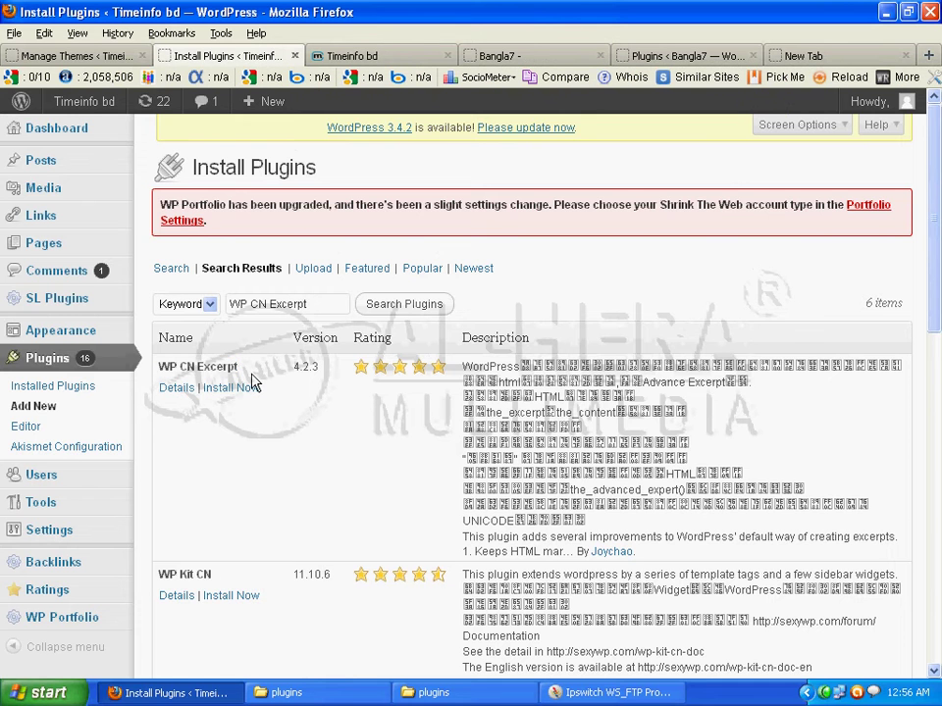
{"action": "key", "text": "ctrl+plus"}
{"action": "key", "text": "ctrl+plus"}
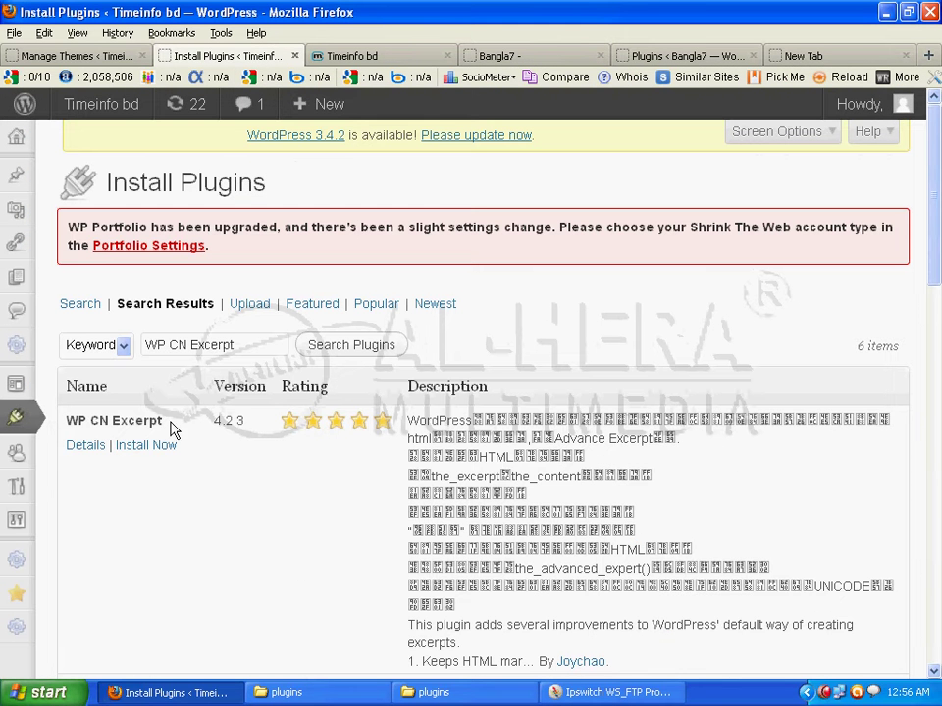
{"action": "left_click_drag", "start_coordinate": [172, 429], "coordinate": [64, 424]}
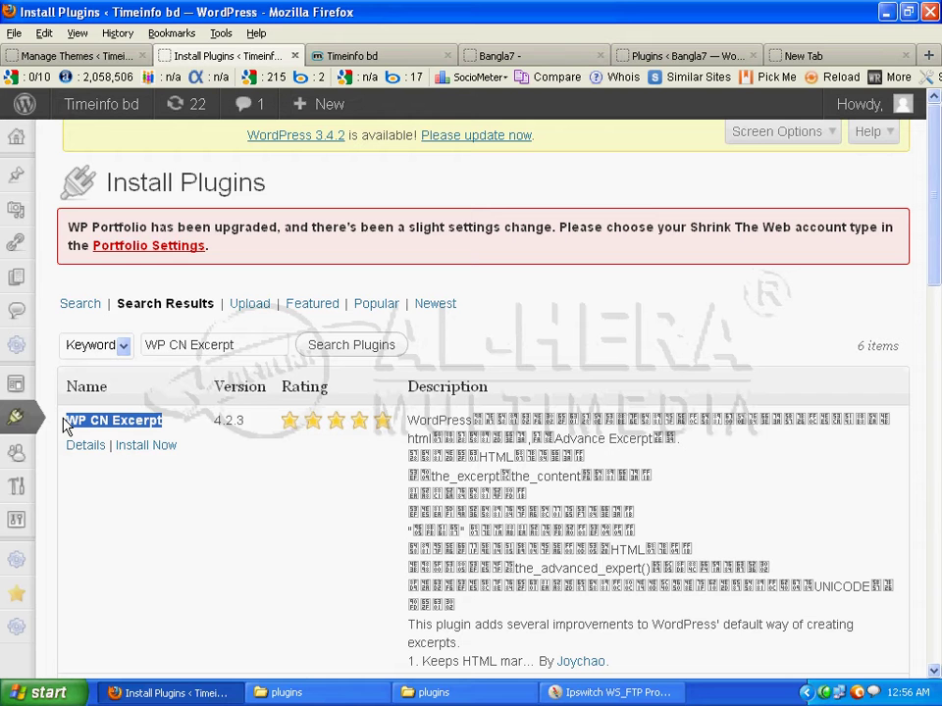
{"action": "left_click", "coordinate": [184, 444]}
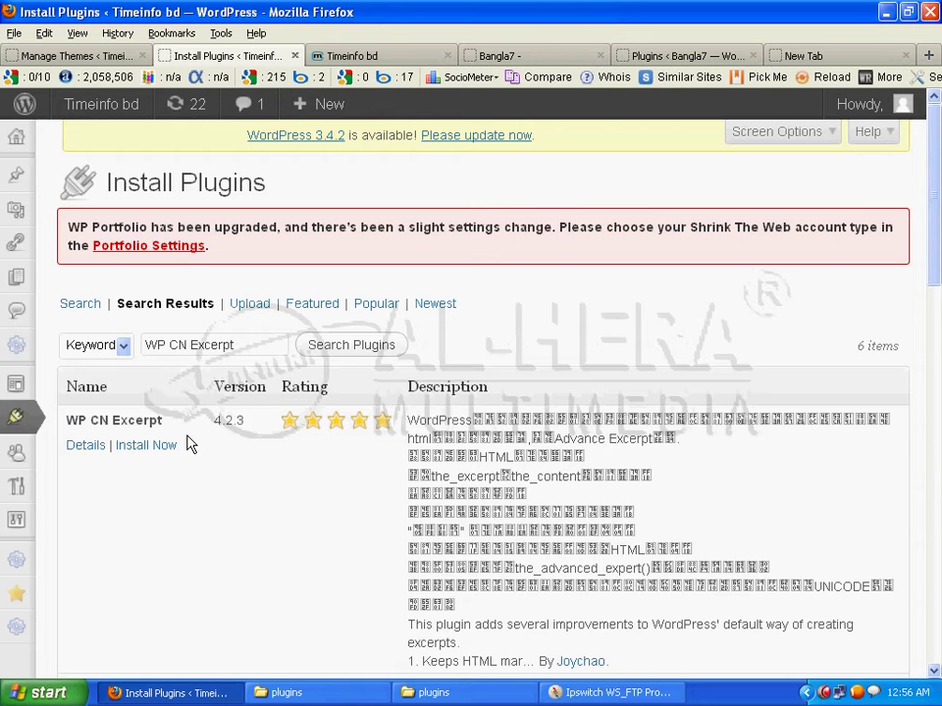
{"action": "scroll", "coordinate": [191, 441], "scroll_direction": "down", "scroll_amount": 5}
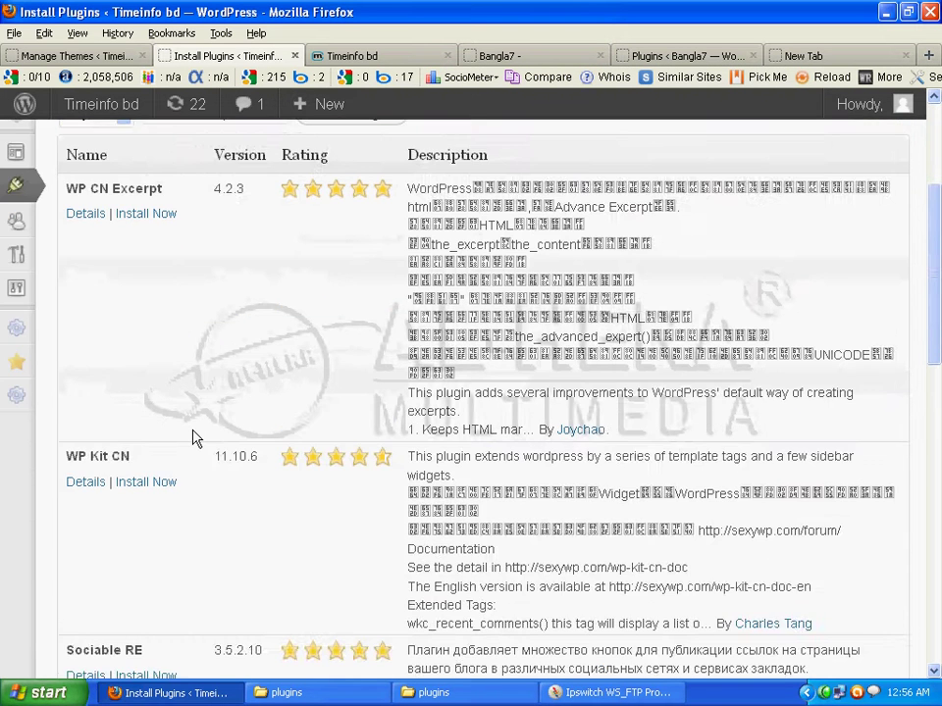
{"action": "scroll", "coordinate": [202, 430], "scroll_direction": "down", "scroll_amount": 2}
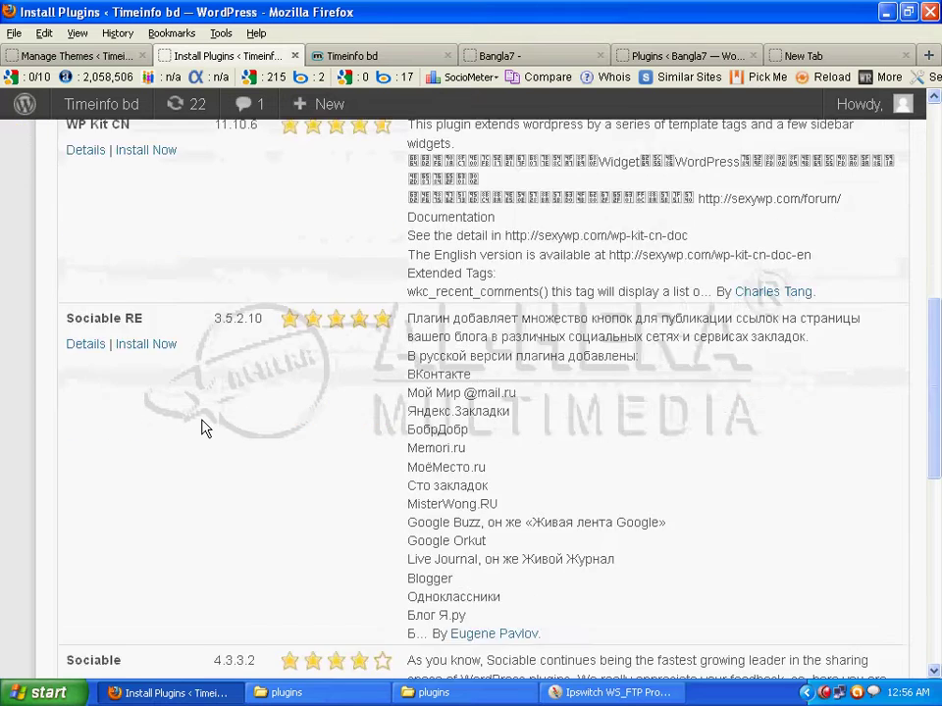
{"action": "scroll", "coordinate": [204, 422], "scroll_direction": "up", "scroll_amount": 10}
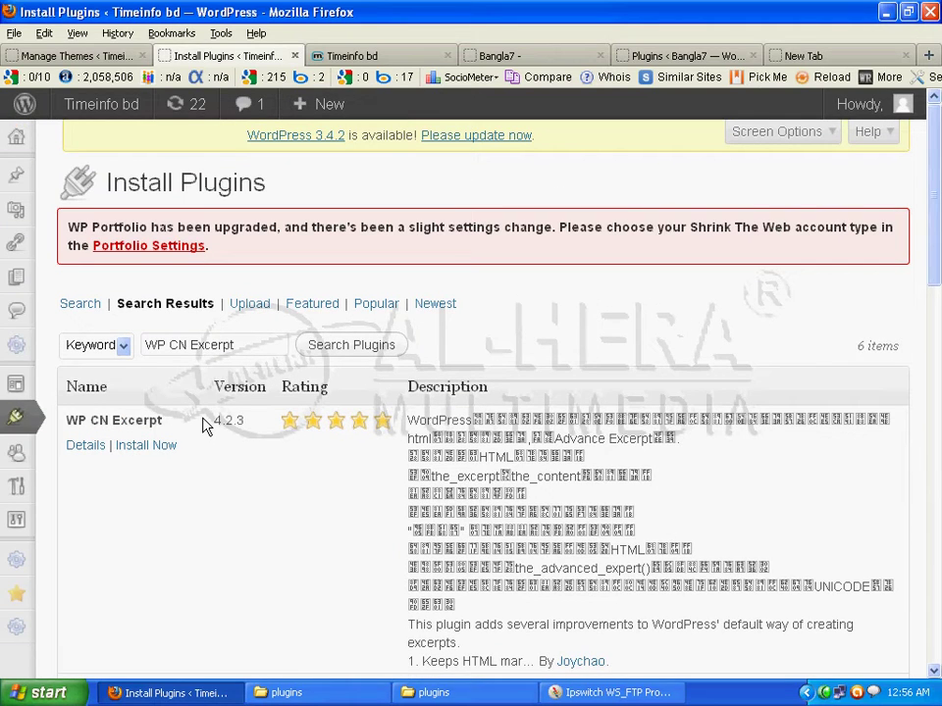
{"action": "key", "text": "ctrl+minus"}
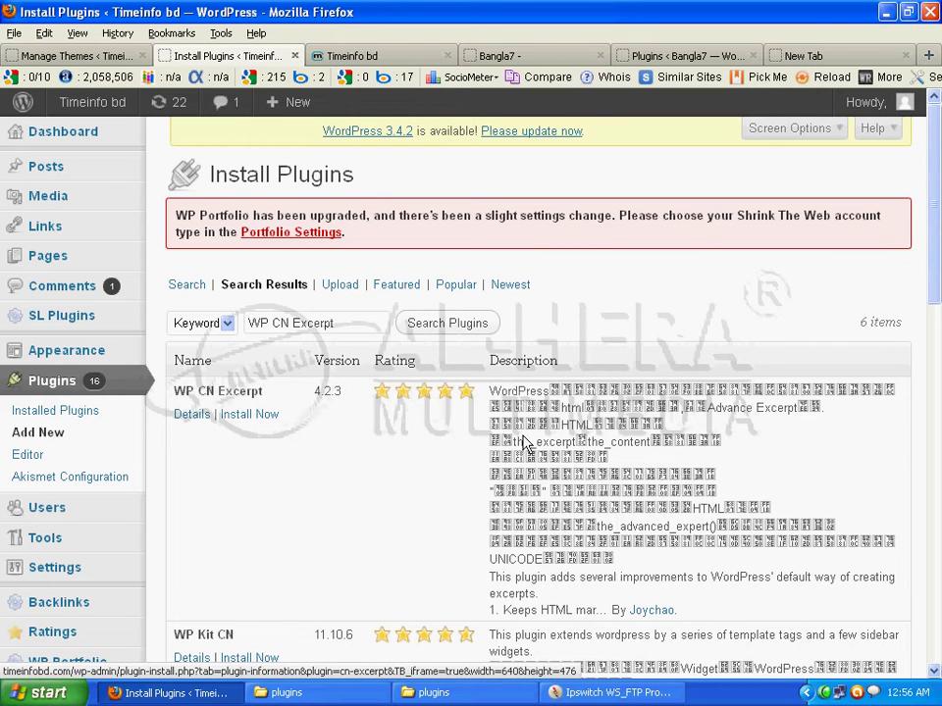
{"action": "left_click_drag", "start_coordinate": [551, 385], "coordinate": [799, 391]}
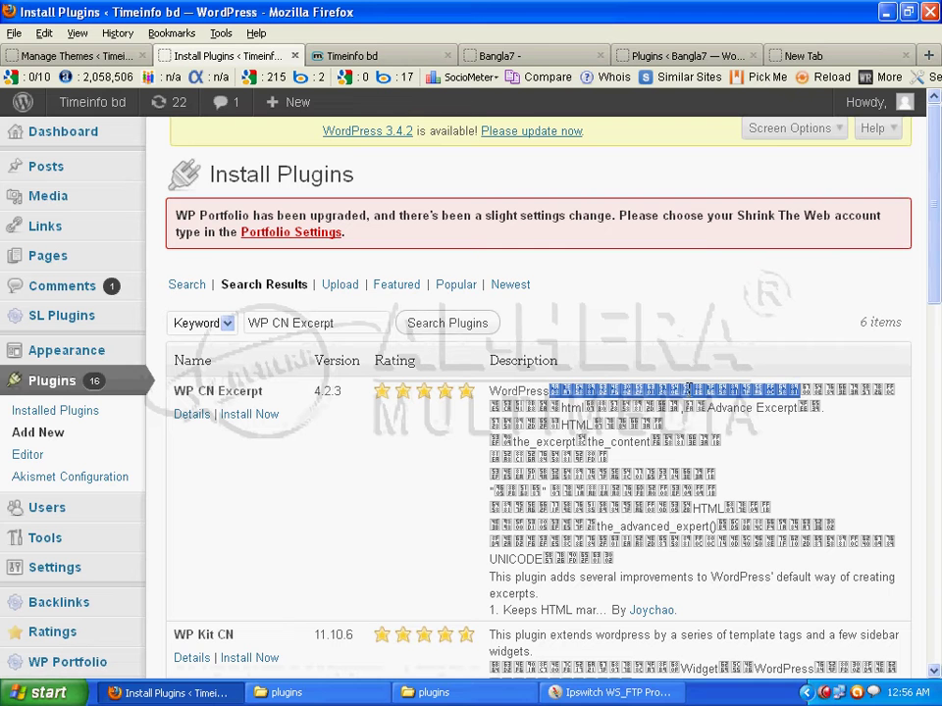
{"action": "left_click", "coordinate": [554, 384]}
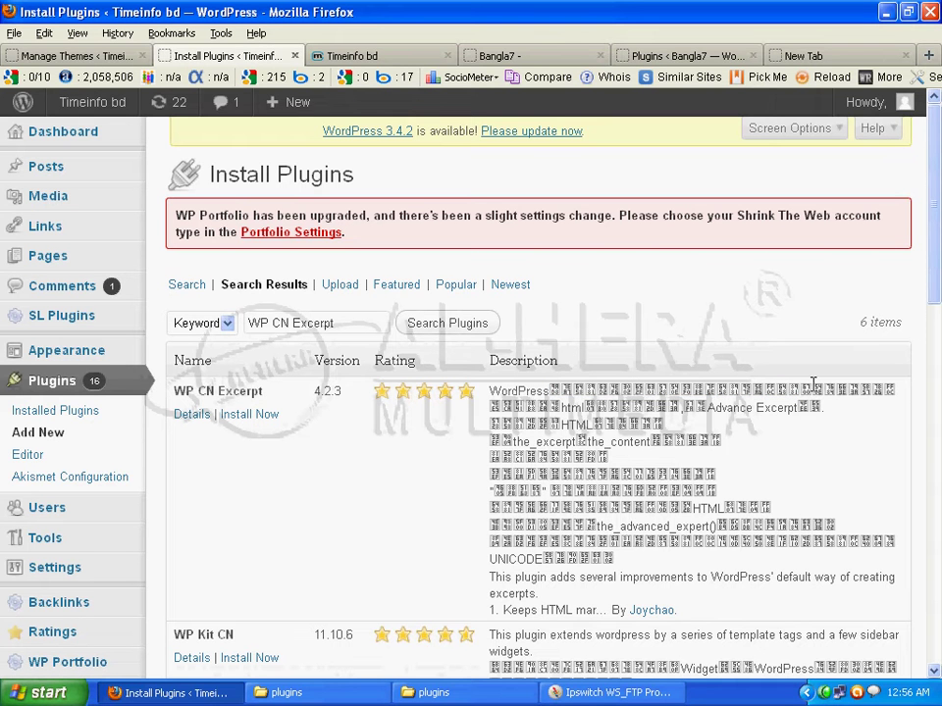
{"action": "left_click_drag", "start_coordinate": [708, 409], "coordinate": [784, 409]}
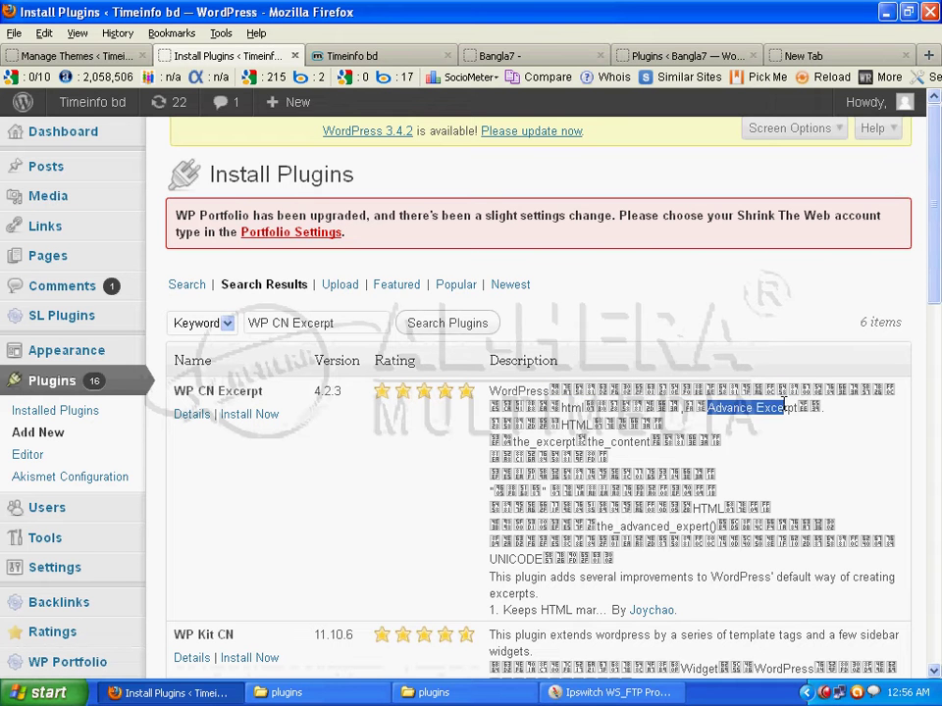
{"action": "left_click", "coordinate": [779, 400]}
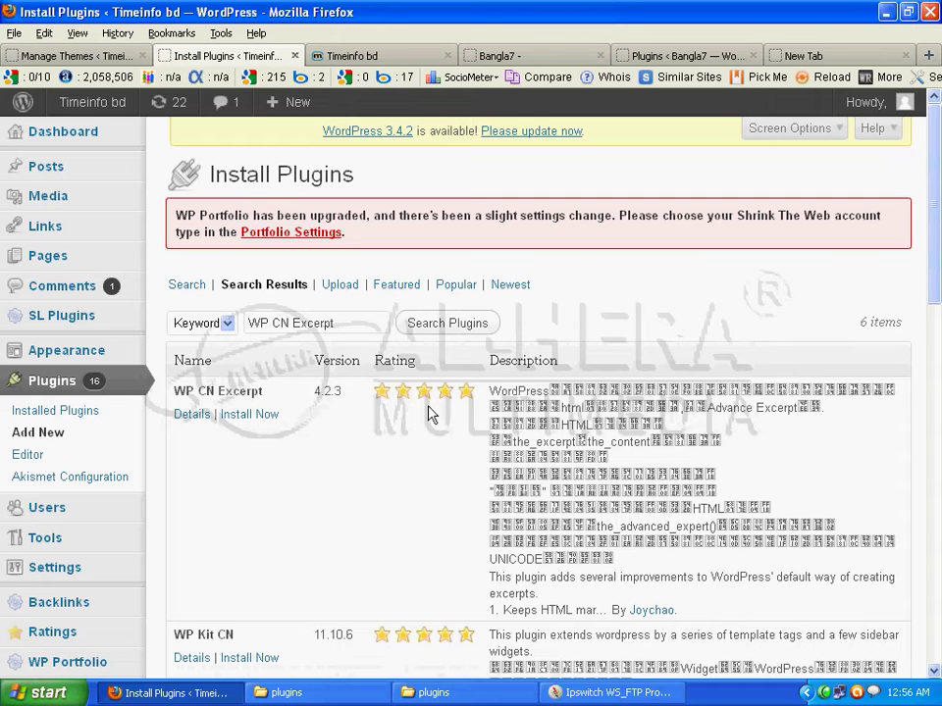
Install the WP CN Excerpt plugin from the search results and activate it.
{"action": "left_click", "coordinate": [249, 414]}
{"action": "left_click", "coordinate": [476, 344]}
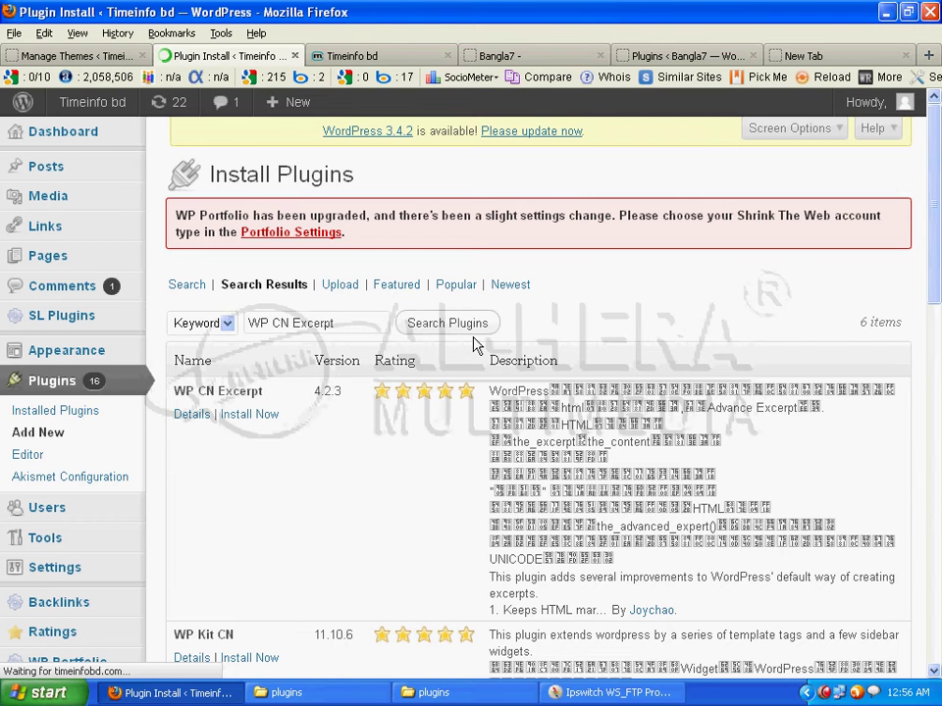
{"action": "left_click", "coordinate": [207, 393]}
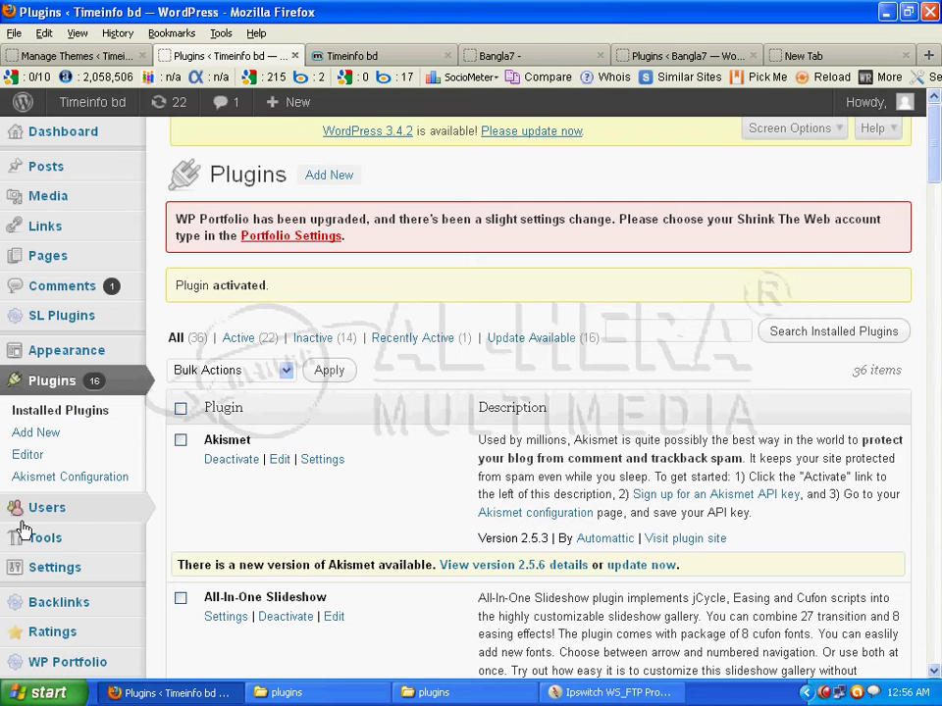
Open the Comfy Control Panel, and look over the timeinfobd.com front page from its header to the lower story blocks.
{"action": "mouse_move", "coordinate": [89, 363]}
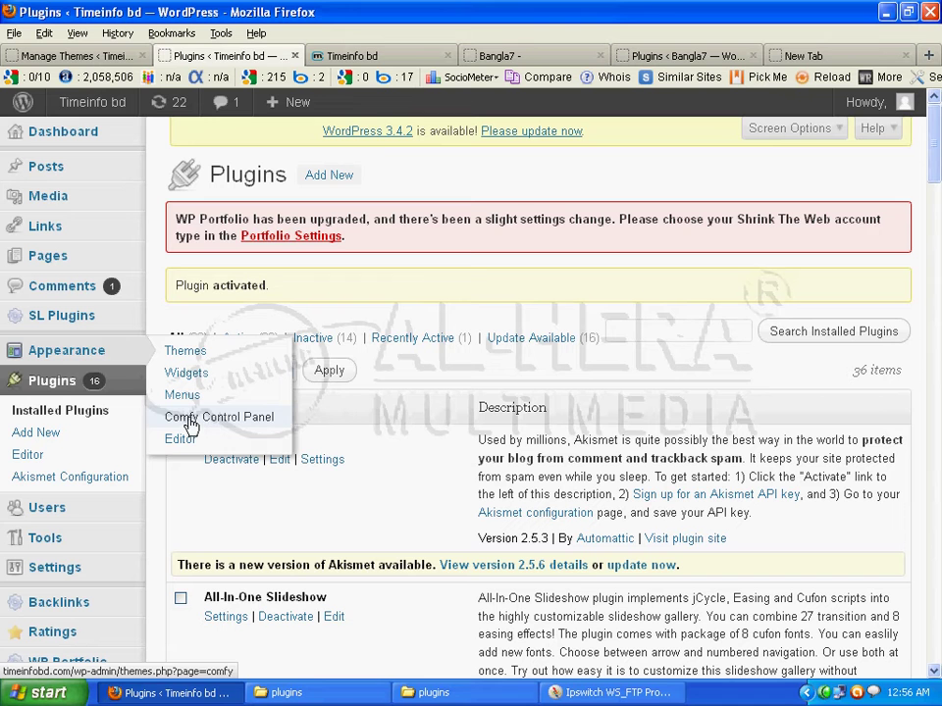
{"action": "left_click", "coordinate": [242, 422]}
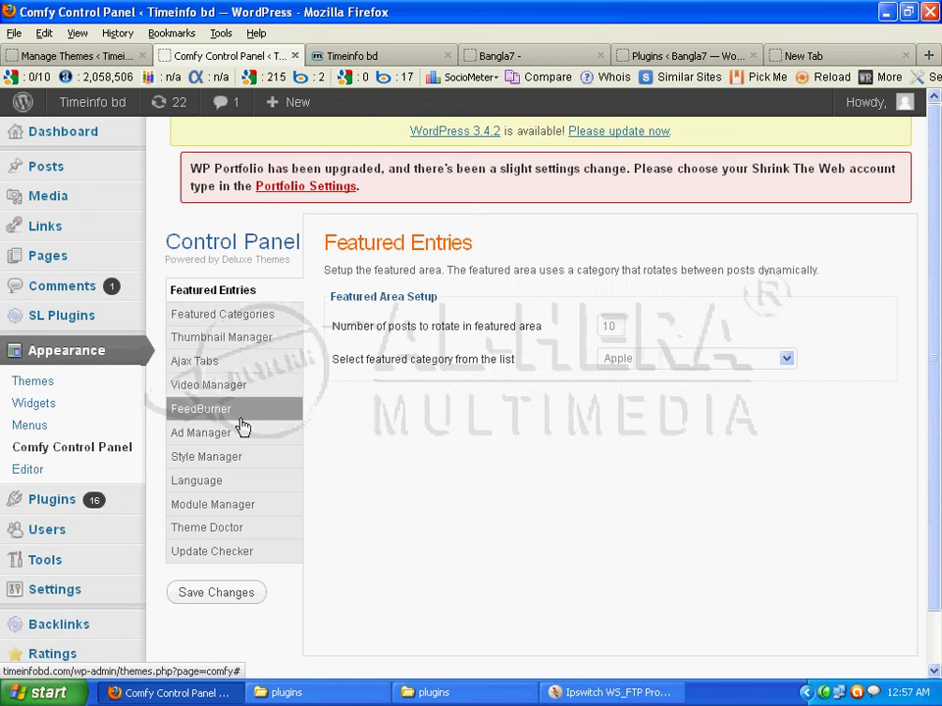
{"action": "left_click", "coordinate": [398, 55]}
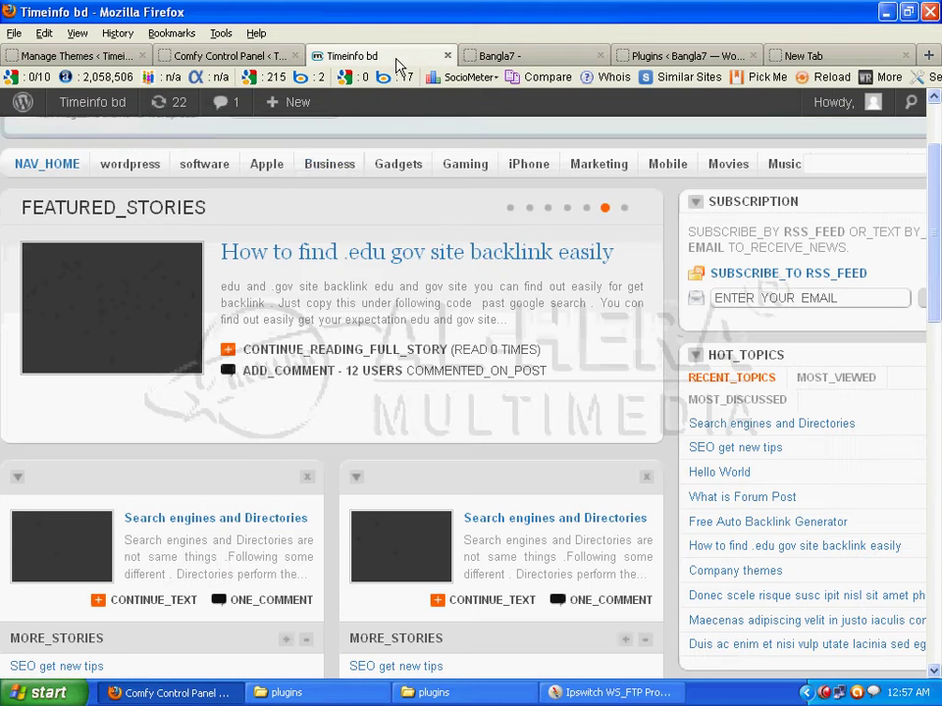
{"action": "scroll", "coordinate": [336, 243], "scroll_direction": "up", "scroll_amount": 2}
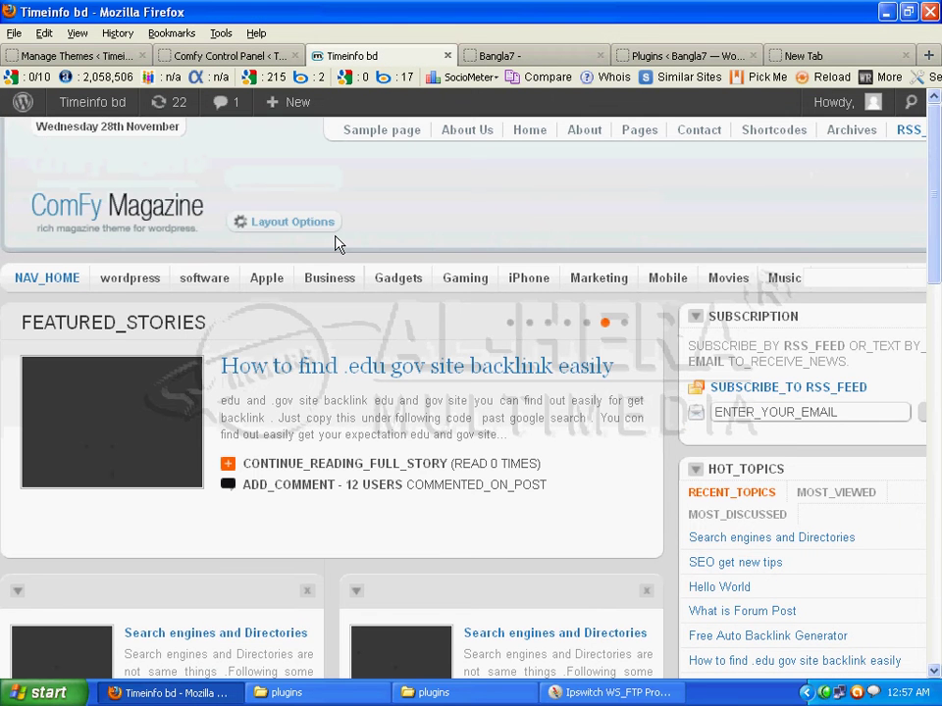
{"action": "scroll", "coordinate": [337, 244], "scroll_direction": "down", "scroll_amount": 10}
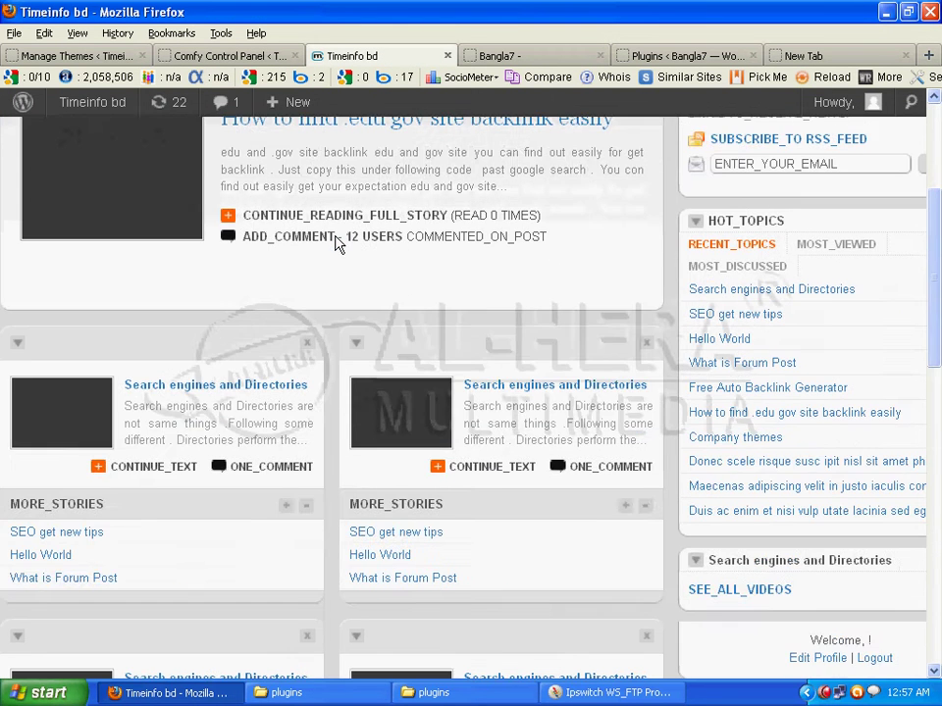
{"action": "scroll", "coordinate": [336, 243], "scroll_direction": "up", "scroll_amount": 3}
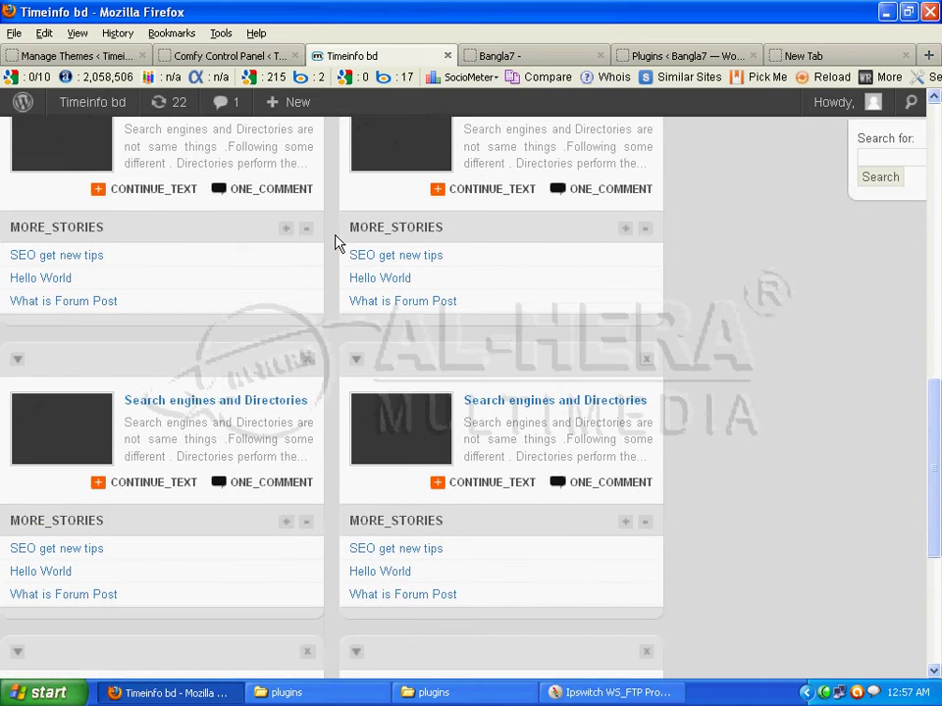
{"action": "scroll", "coordinate": [505, 345], "scroll_direction": "up", "scroll_amount": 5}
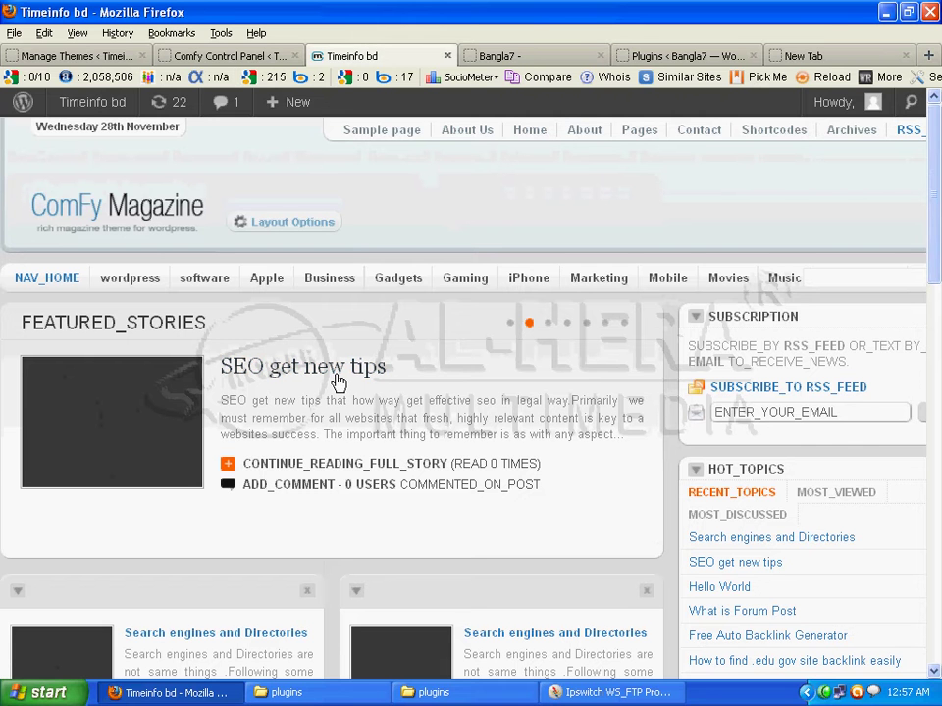
Examine the category story blocks beneath the featured stories area on the timeinfobd.com front page.
{"action": "scroll", "coordinate": [333, 294], "scroll_direction": "down", "scroll_amount": 4}
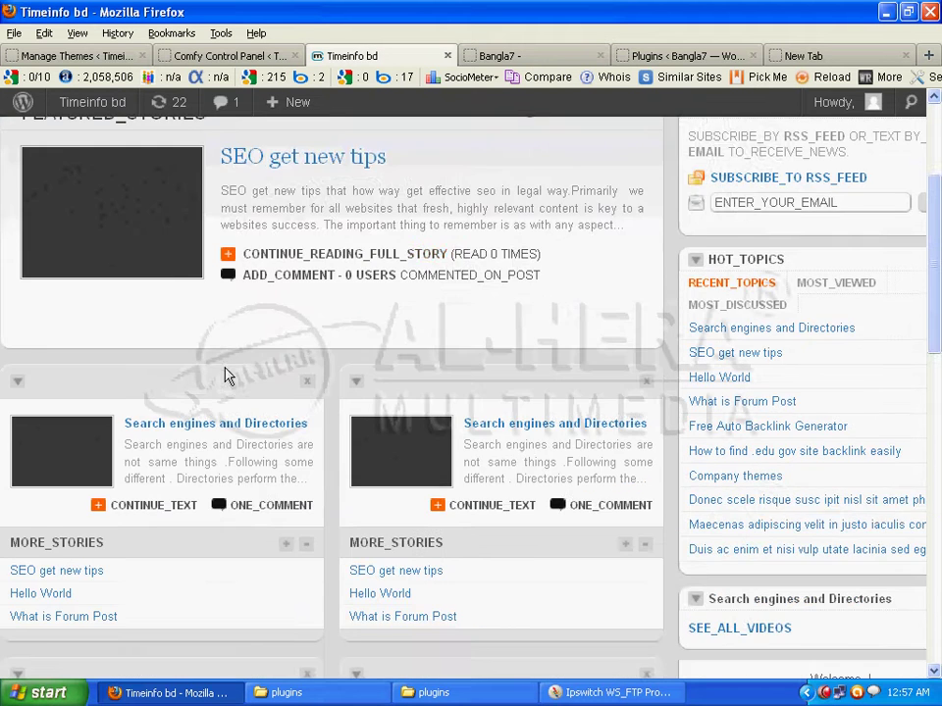
{"action": "scroll", "coordinate": [229, 372], "scroll_direction": "down", "scroll_amount": 4}
{"action": "scroll", "coordinate": [379, 333], "scroll_direction": "up", "scroll_amount": 2}
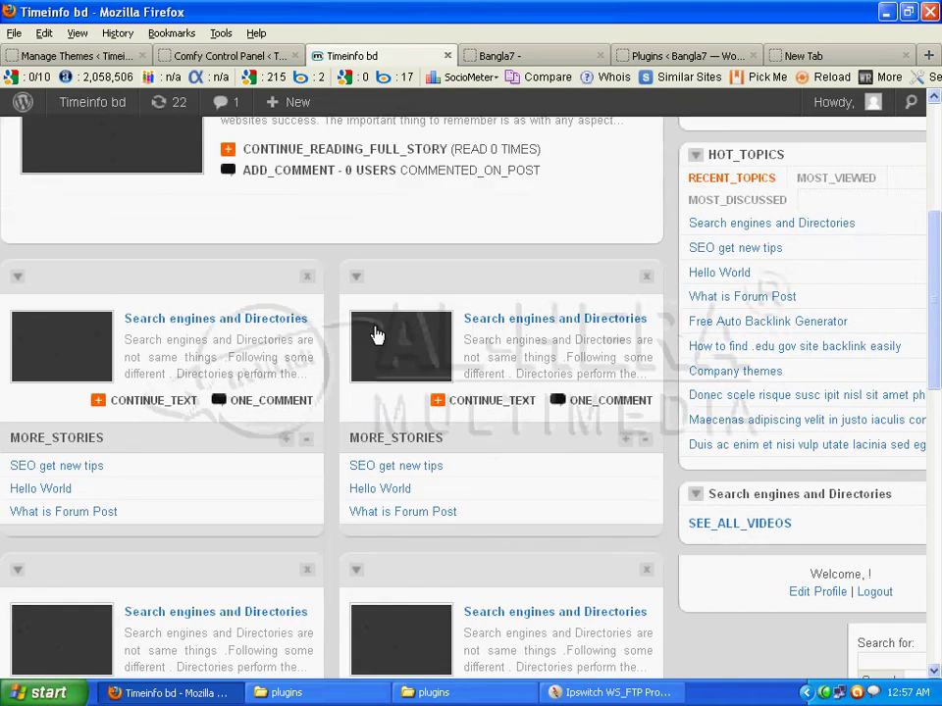
{"action": "scroll", "coordinate": [440, 309], "scroll_direction": "down", "scroll_amount": 4}
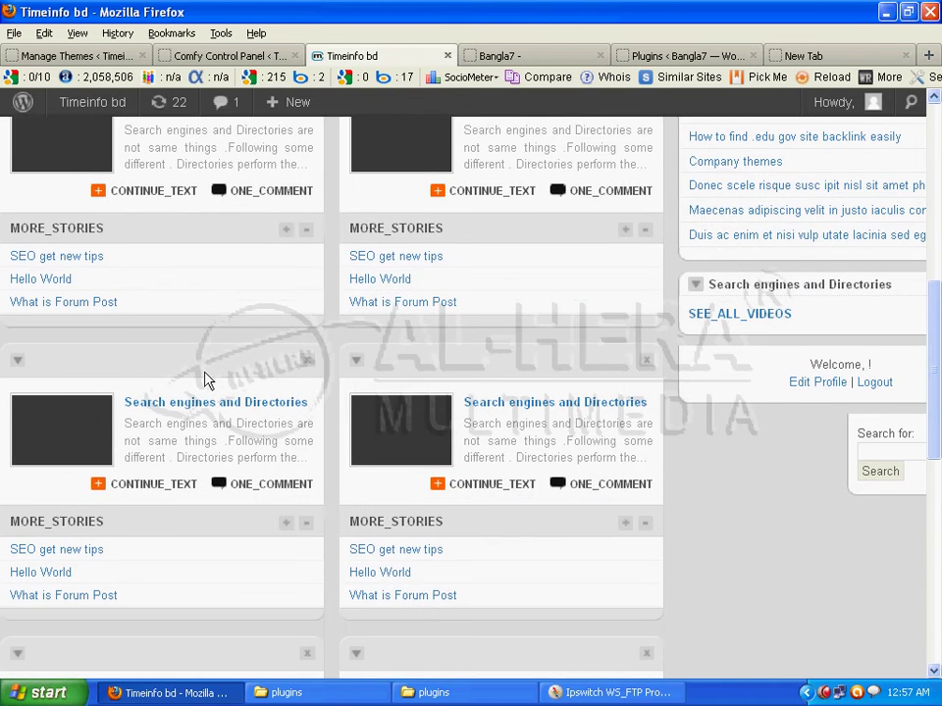
{"action": "scroll", "coordinate": [474, 393], "scroll_direction": "down", "scroll_amount": 4}
{"action": "scroll", "coordinate": [475, 389], "scroll_direction": "up", "scroll_amount": 7}
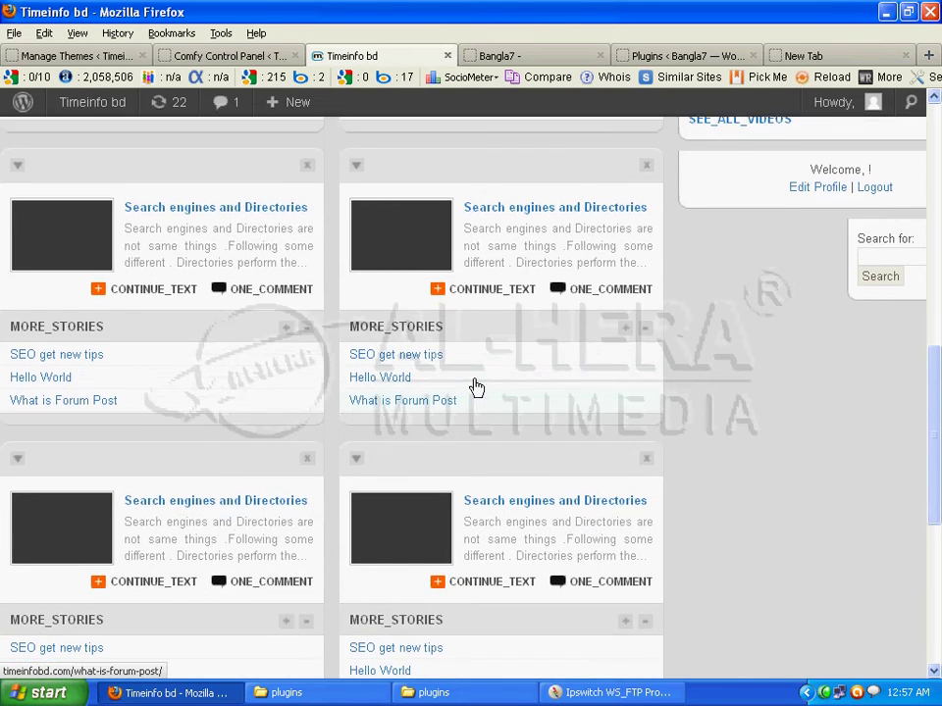
{"action": "scroll", "coordinate": [476, 388], "scroll_direction": "up", "scroll_amount": 5}
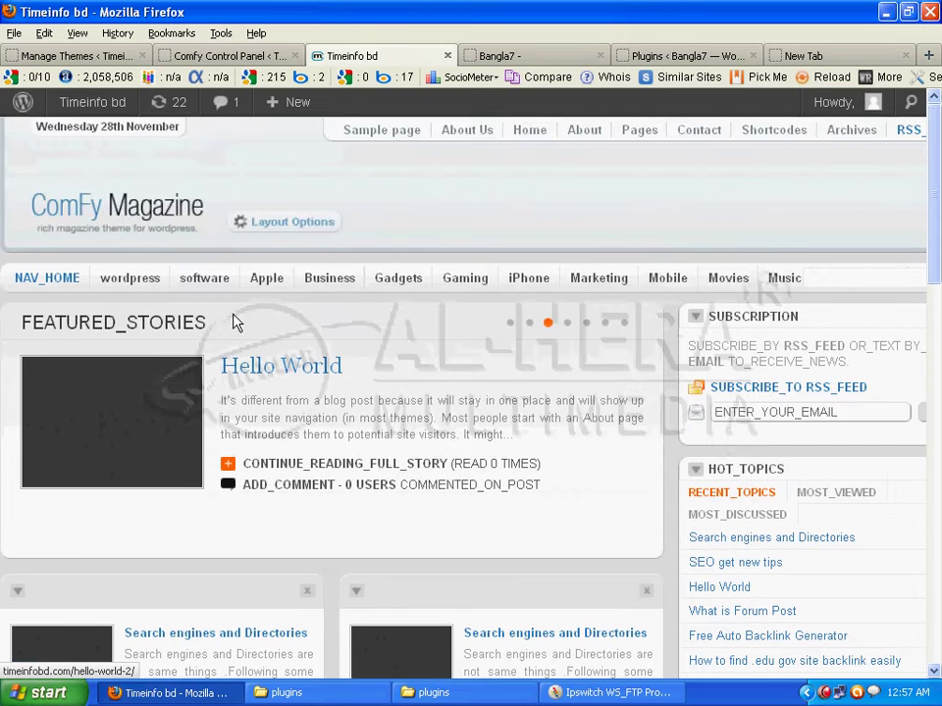
{"action": "scroll", "coordinate": [300, 431], "scroll_direction": "down", "scroll_amount": 3}
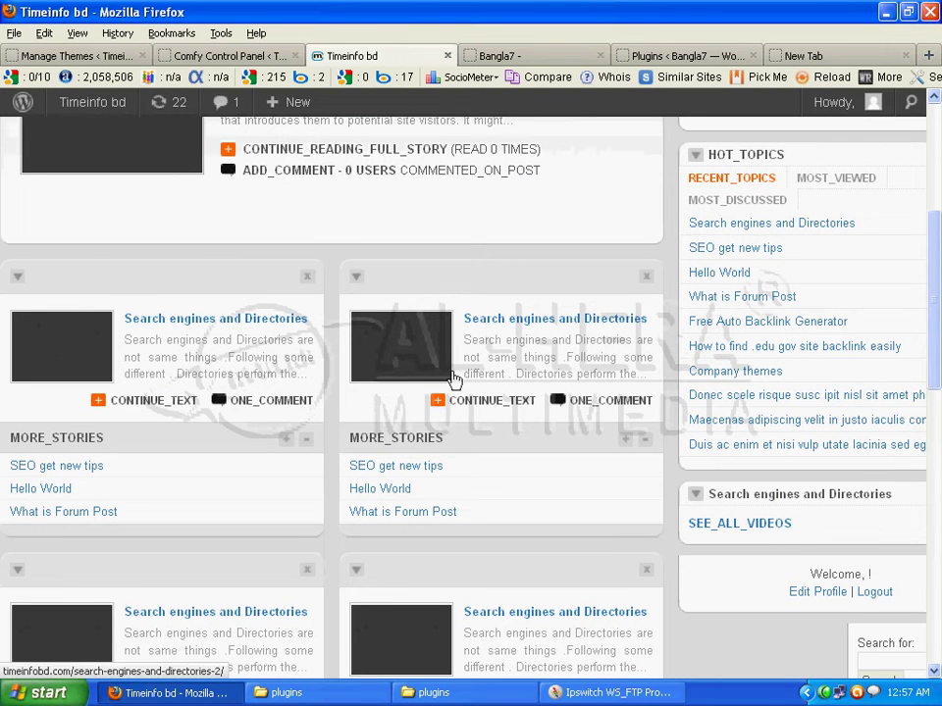
Compare the Featured Entries settings with the front page's featured stories area, and look through the available featured categories.
{"action": "left_click", "coordinate": [261, 57]}
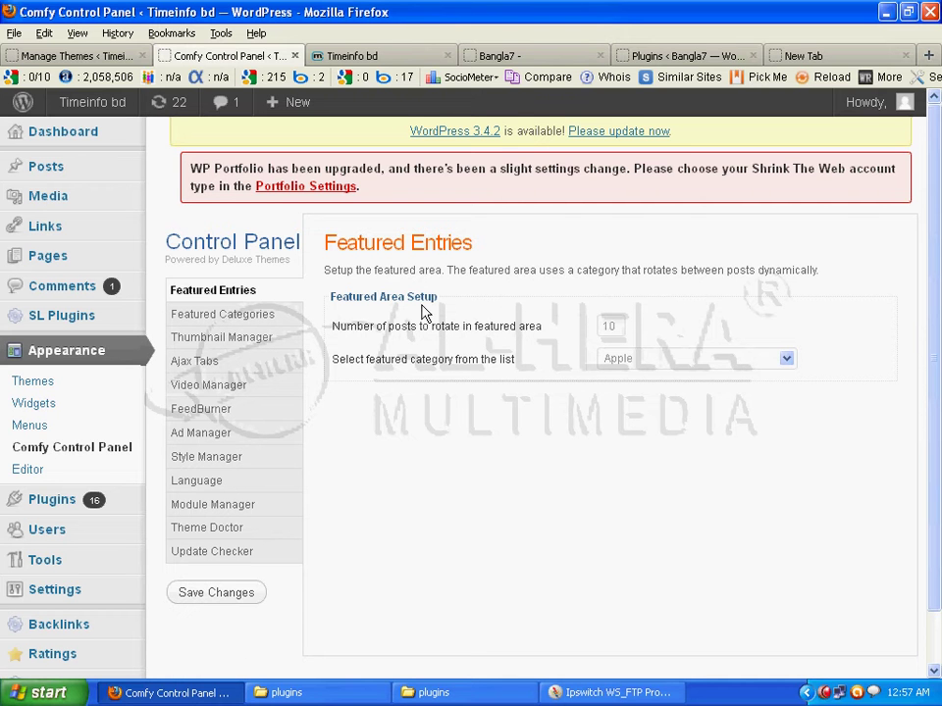
{"action": "left_click", "coordinate": [397, 57]}
{"action": "scroll", "coordinate": [393, 265], "scroll_direction": "up", "scroll_amount": 5}
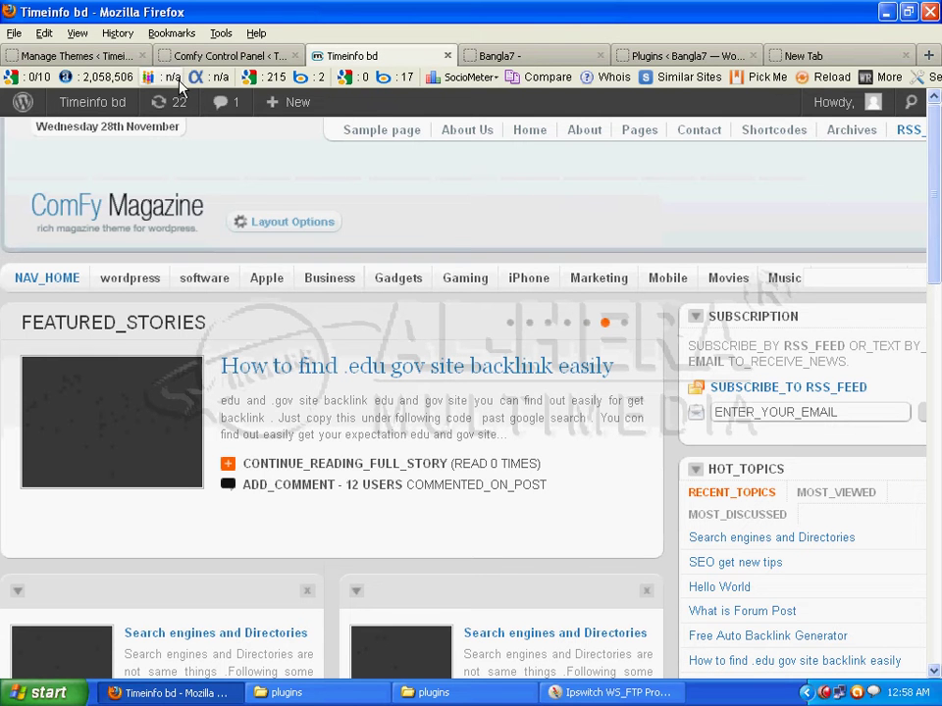
{"action": "left_click", "coordinate": [221, 56]}
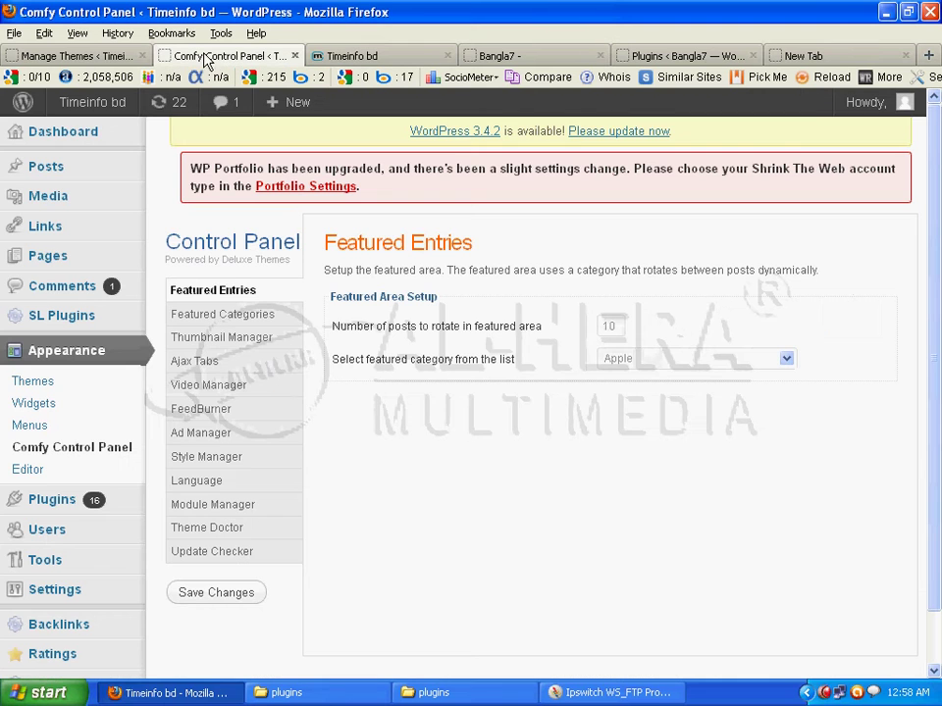
{"action": "left_click", "coordinate": [788, 360]}
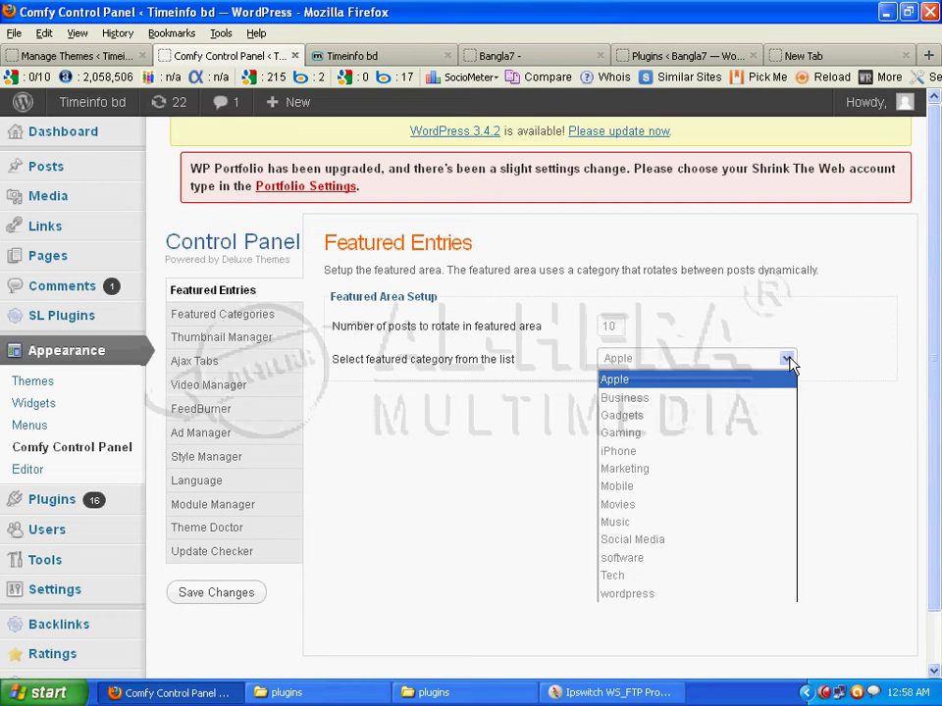
{"action": "left_click", "coordinate": [790, 362]}
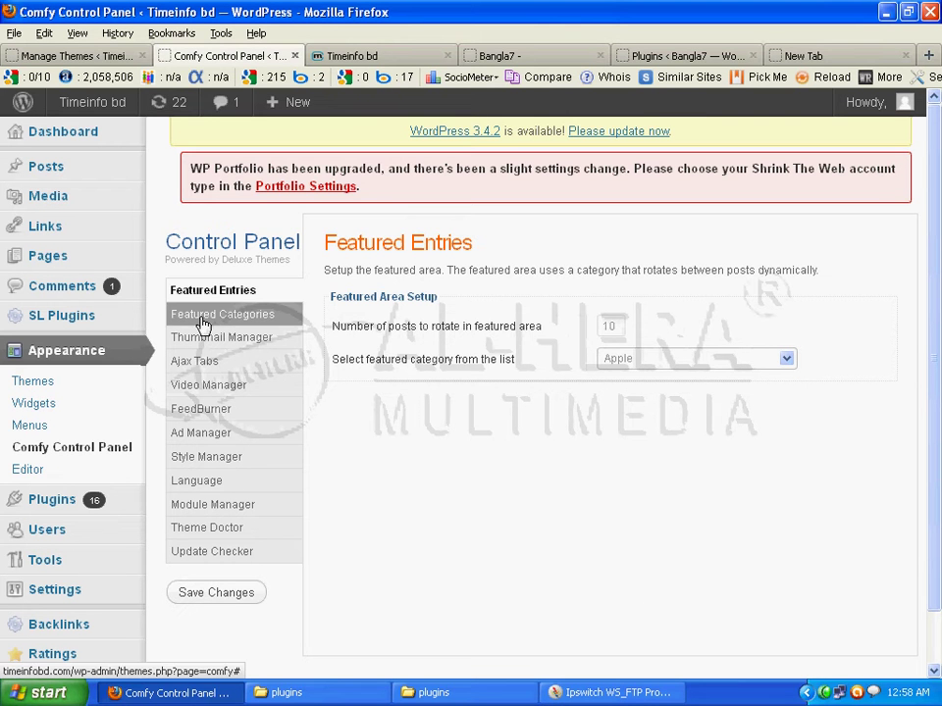
Open the Featured Categories settings and compare them with the two columns of story blocks on the timeinfobd.com front page.
{"action": "left_click", "coordinate": [280, 316]}
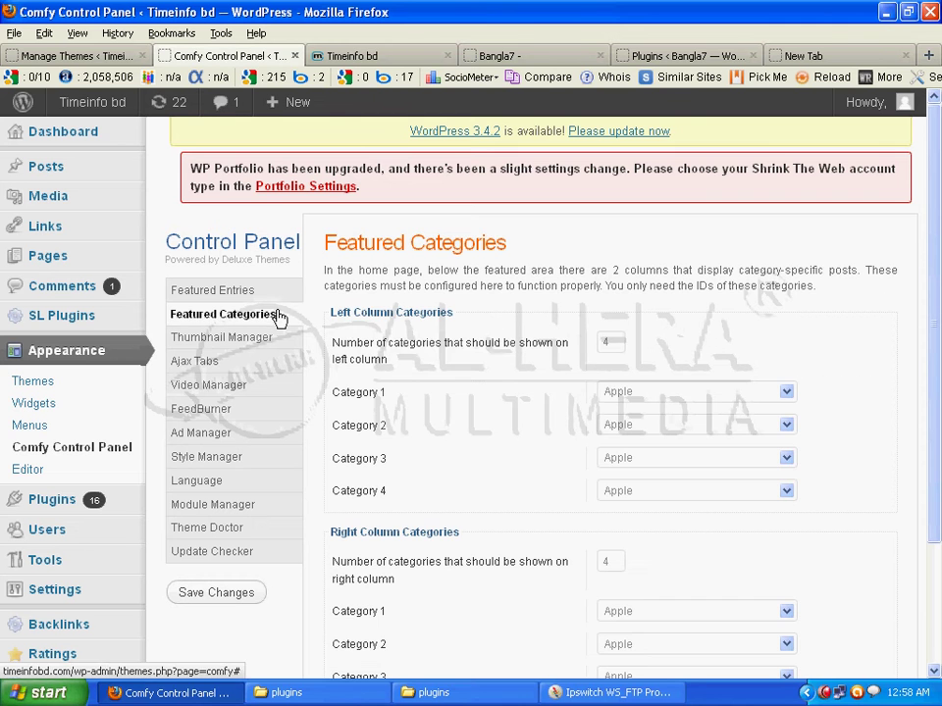
{"action": "left_click", "coordinate": [397, 56]}
{"action": "scroll", "coordinate": [337, 411], "scroll_direction": "down", "scroll_amount": 10}
{"action": "scroll", "coordinate": [269, 333], "scroll_direction": "down", "scroll_amount": 5}
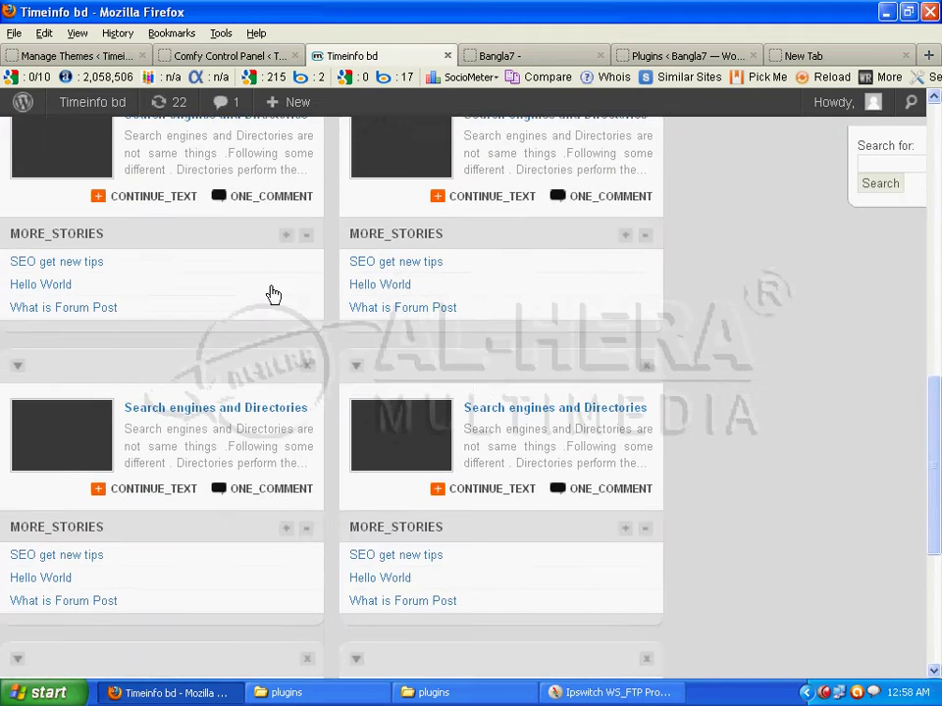
{"action": "scroll", "coordinate": [255, 317], "scroll_direction": "up", "scroll_amount": 5}
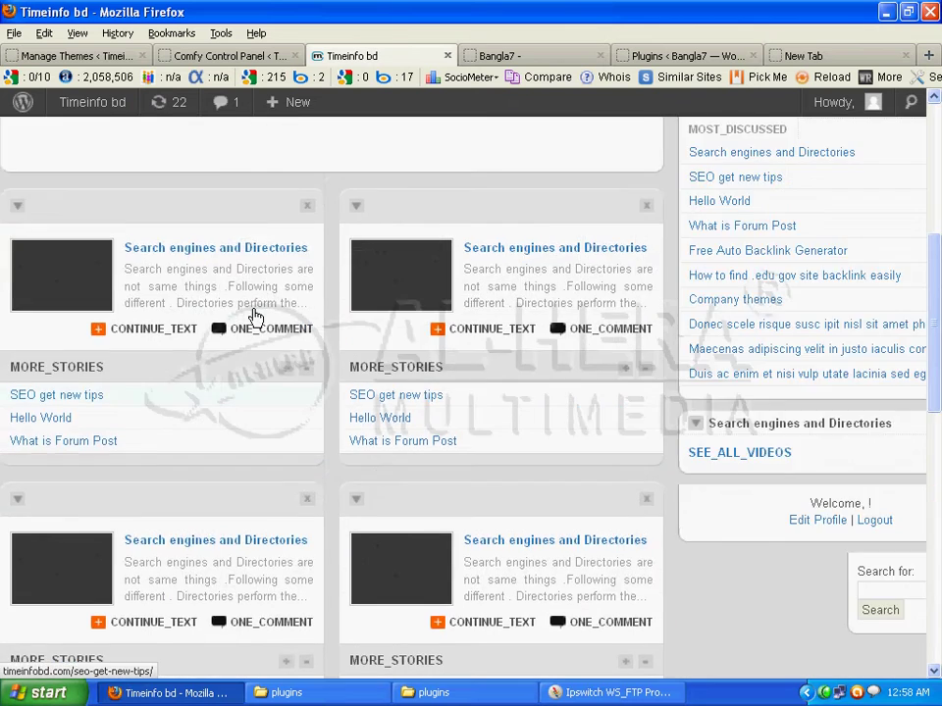
{"action": "scroll", "coordinate": [256, 380], "scroll_direction": "down", "scroll_amount": 5}
{"action": "scroll", "coordinate": [255, 369], "scroll_direction": "down", "scroll_amount": 5}
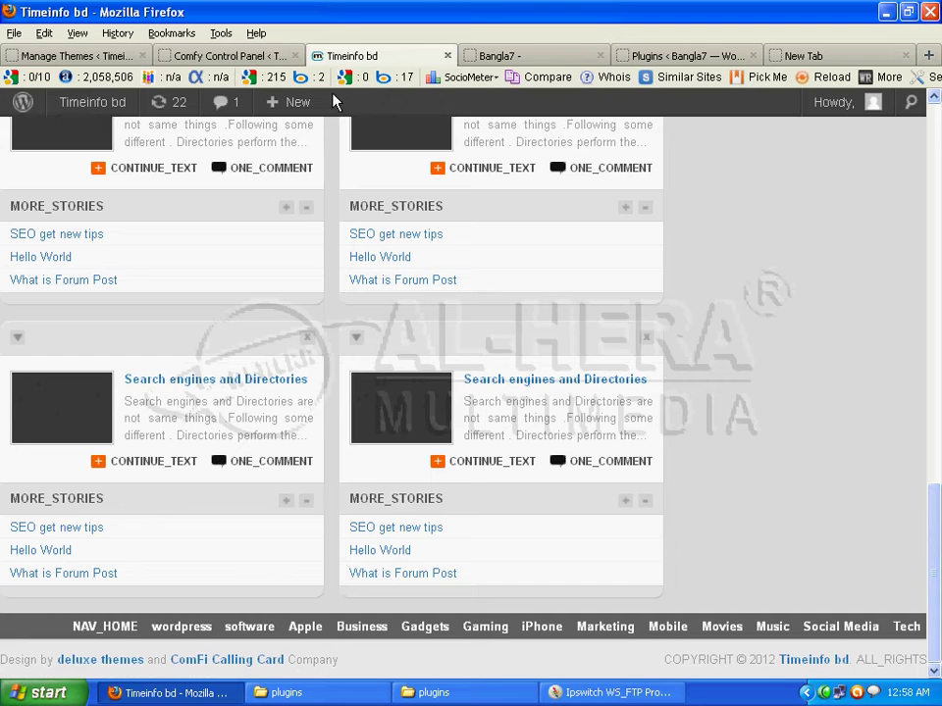
Set the left column's featured categories 1 to 4 to Business, Gadgets, Gaming and iPhone.
{"action": "left_click", "coordinate": [228, 55]}
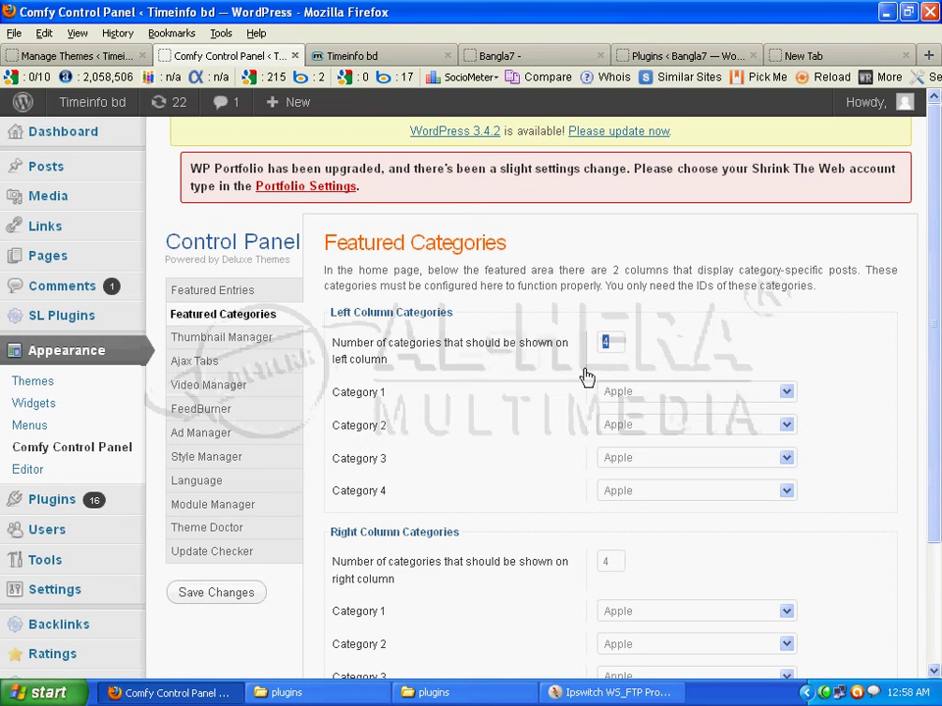
{"action": "scroll", "coordinate": [584, 375], "scroll_direction": "down", "scroll_amount": 3}
{"action": "left_click", "coordinate": [607, 415]}
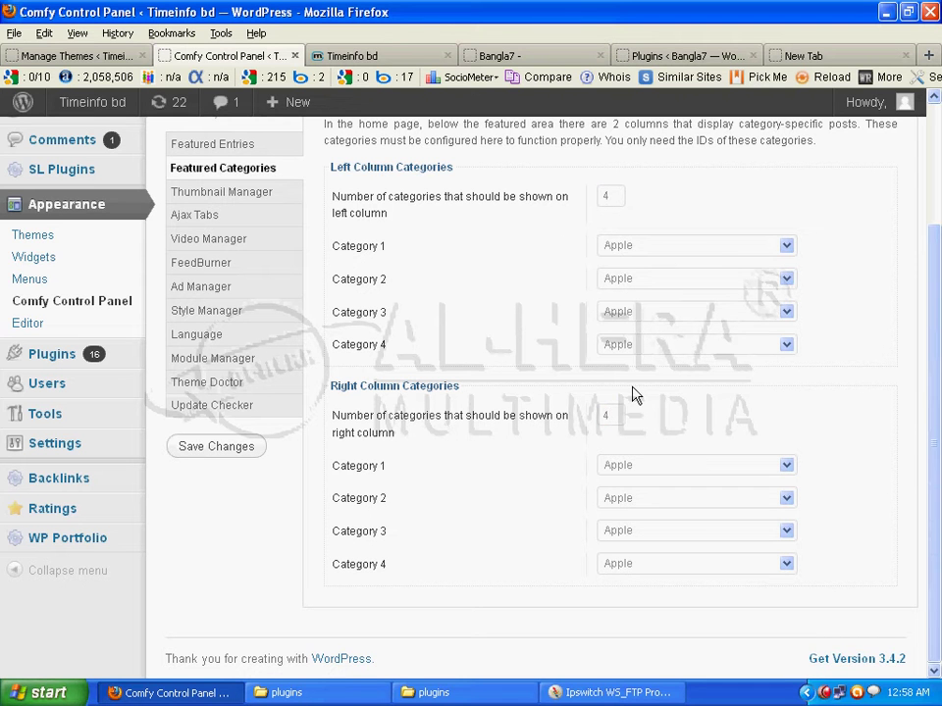
{"action": "left_click", "coordinate": [788, 246]}
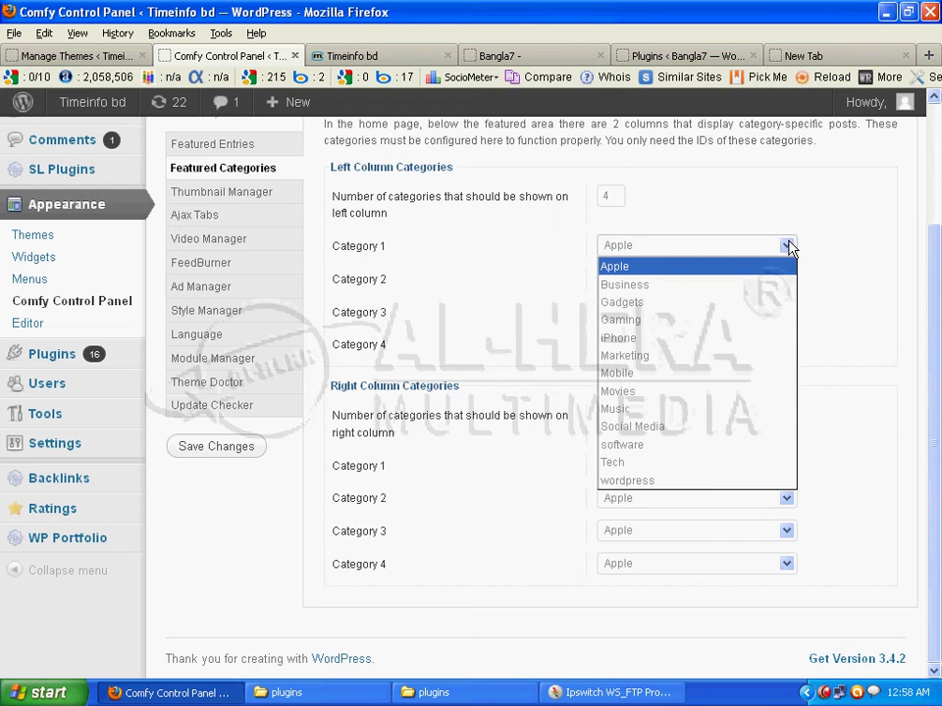
{"action": "left_click", "coordinate": [694, 286]}
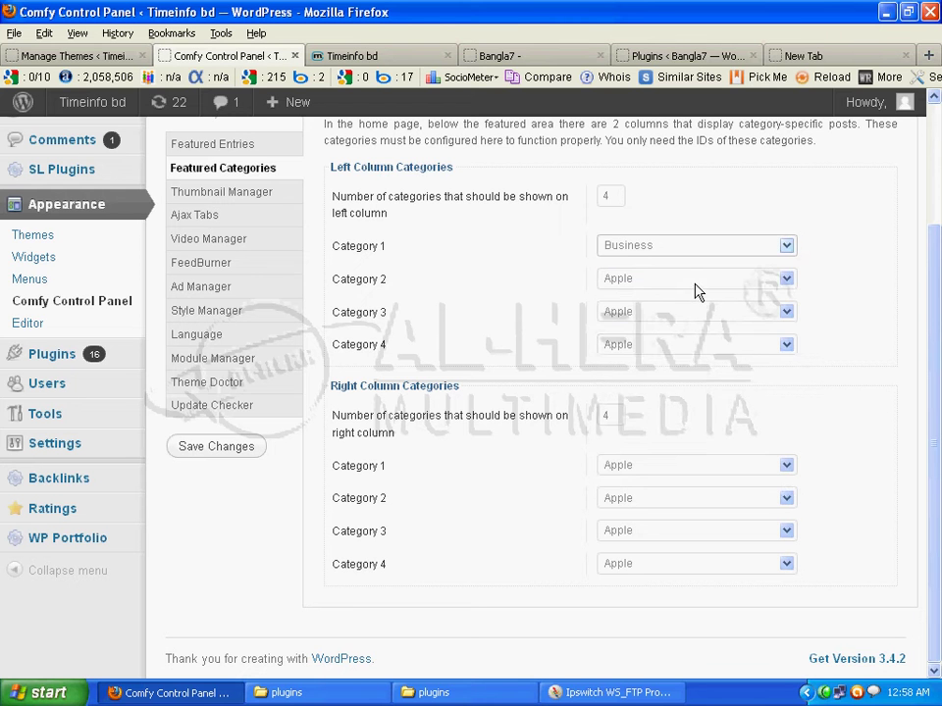
{"action": "left_click", "coordinate": [785, 278]}
{"action": "left_click", "coordinate": [738, 340]}
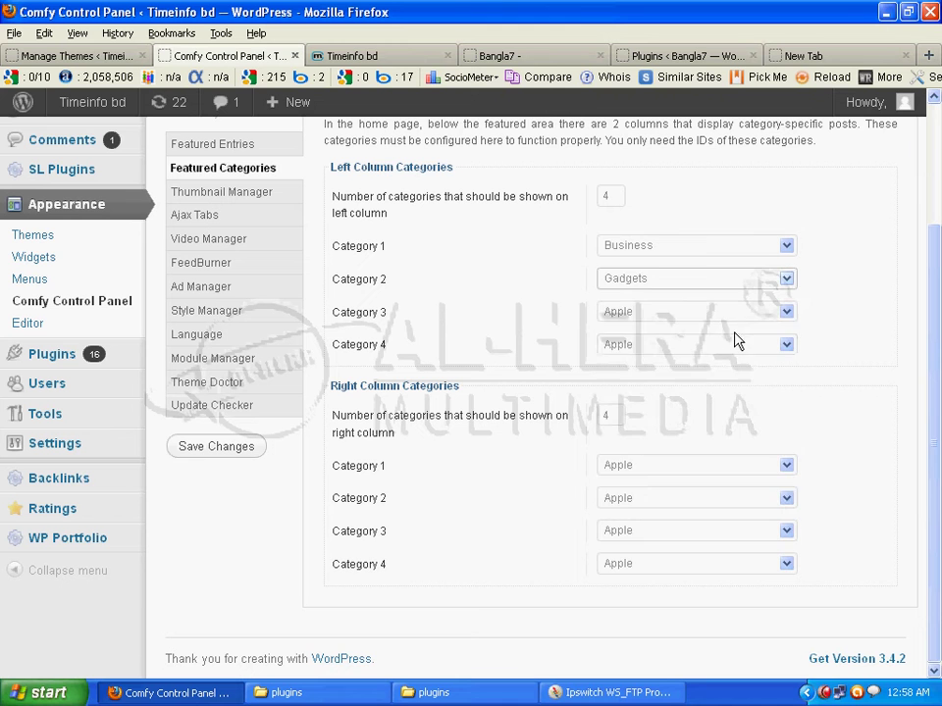
{"action": "left_click", "coordinate": [788, 312]}
{"action": "left_click", "coordinate": [734, 392]}
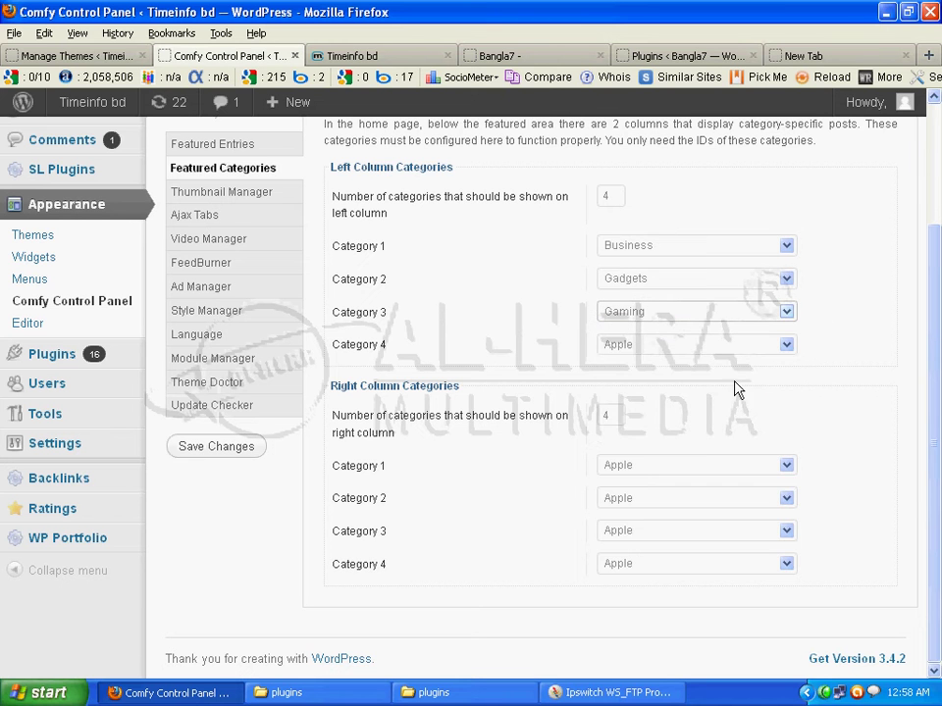
{"action": "left_click", "coordinate": [786, 346]}
{"action": "left_click", "coordinate": [694, 439]}
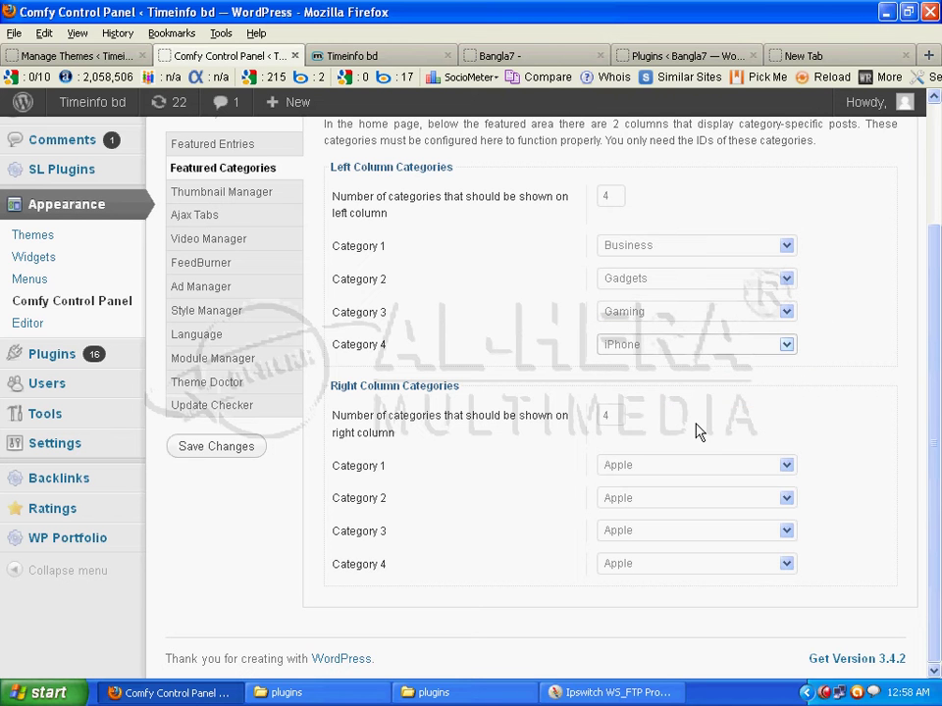
Set the right column's featured categories 1 to 4 to wordpress, Tech, Social Media and Music, and save the changes.
{"action": "left_click", "coordinate": [783, 469]}
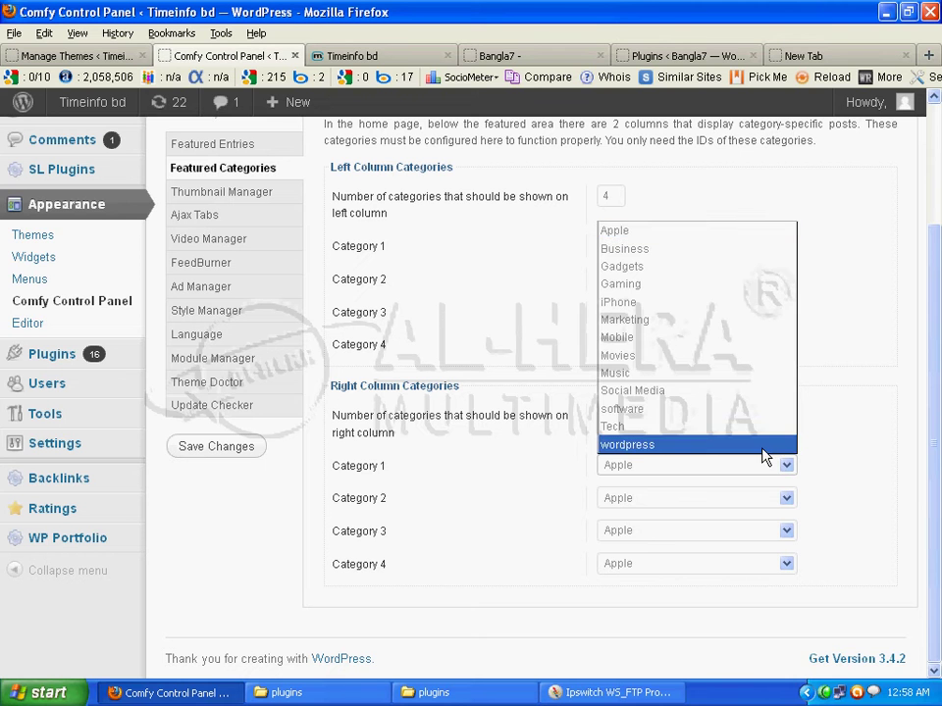
{"action": "left_click", "coordinate": [763, 446]}
{"action": "left_click", "coordinate": [791, 500]}
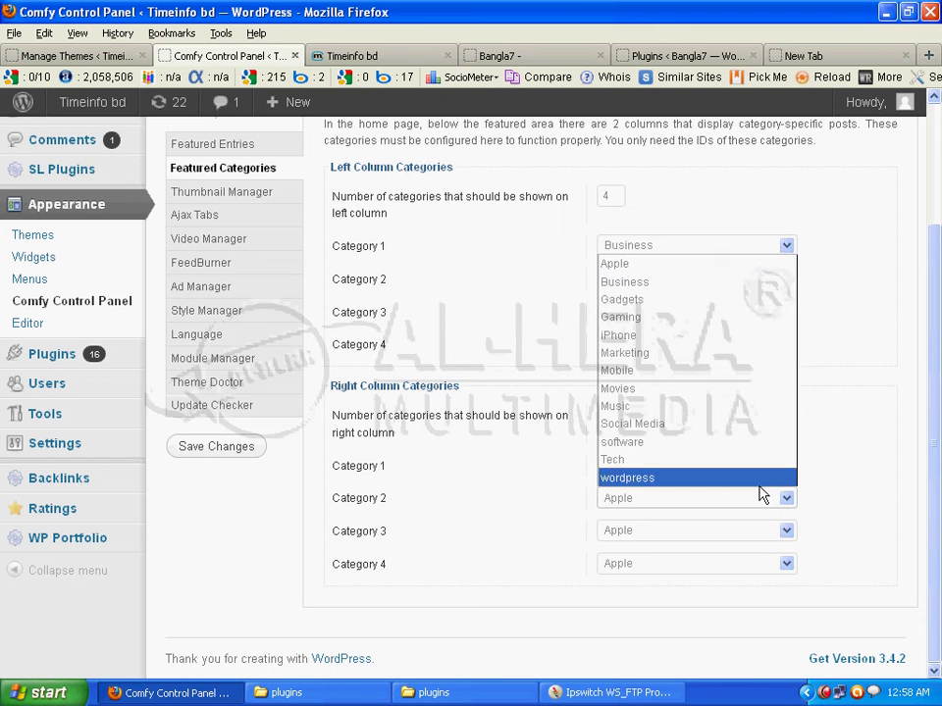
{"action": "left_click", "coordinate": [751, 459]}
{"action": "left_click", "coordinate": [787, 532]}
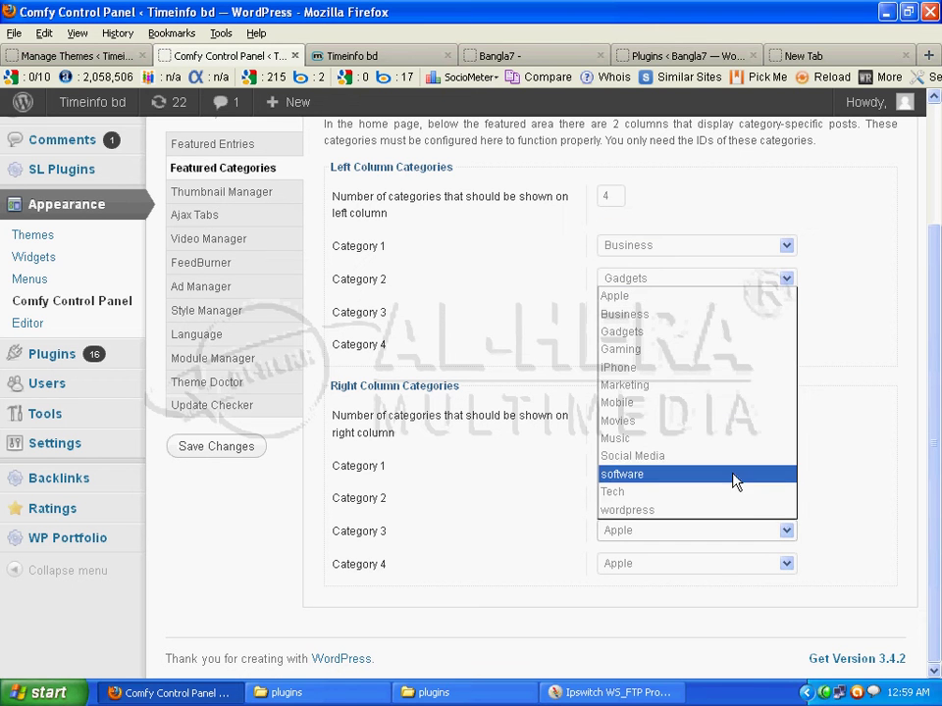
{"action": "left_click", "coordinate": [734, 457]}
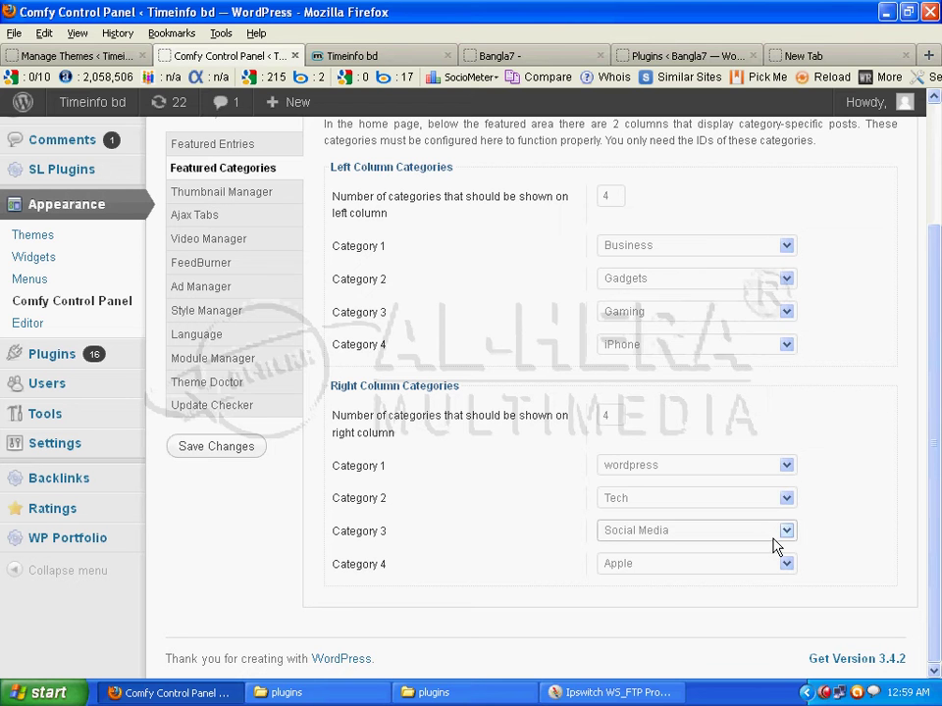
{"action": "left_click", "coordinate": [787, 565]}
{"action": "left_click", "coordinate": [714, 473]}
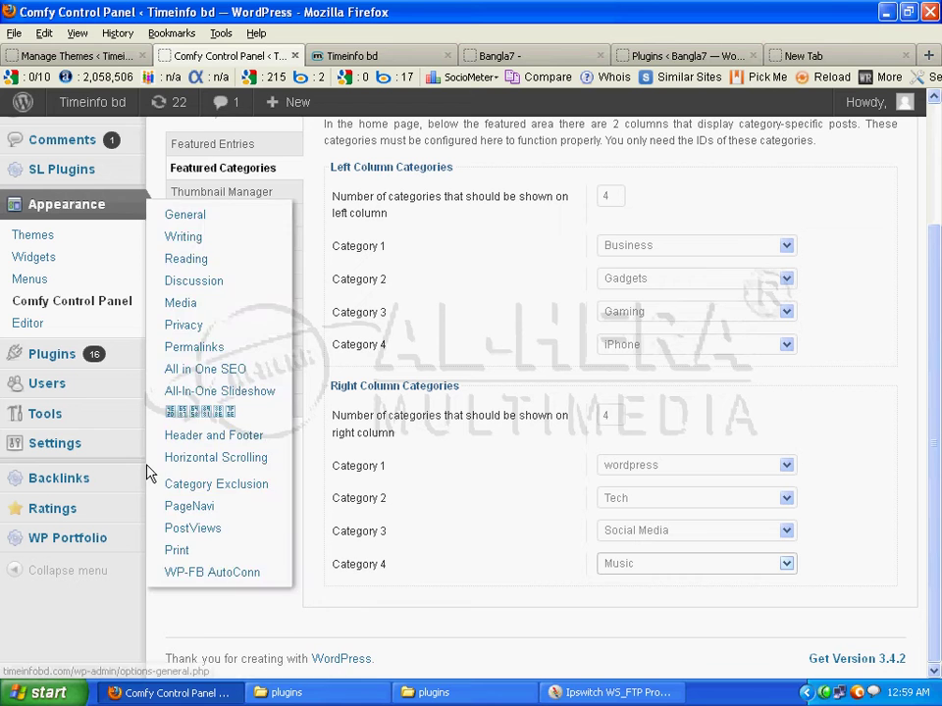
{"action": "left_click", "coordinate": [231, 454]}
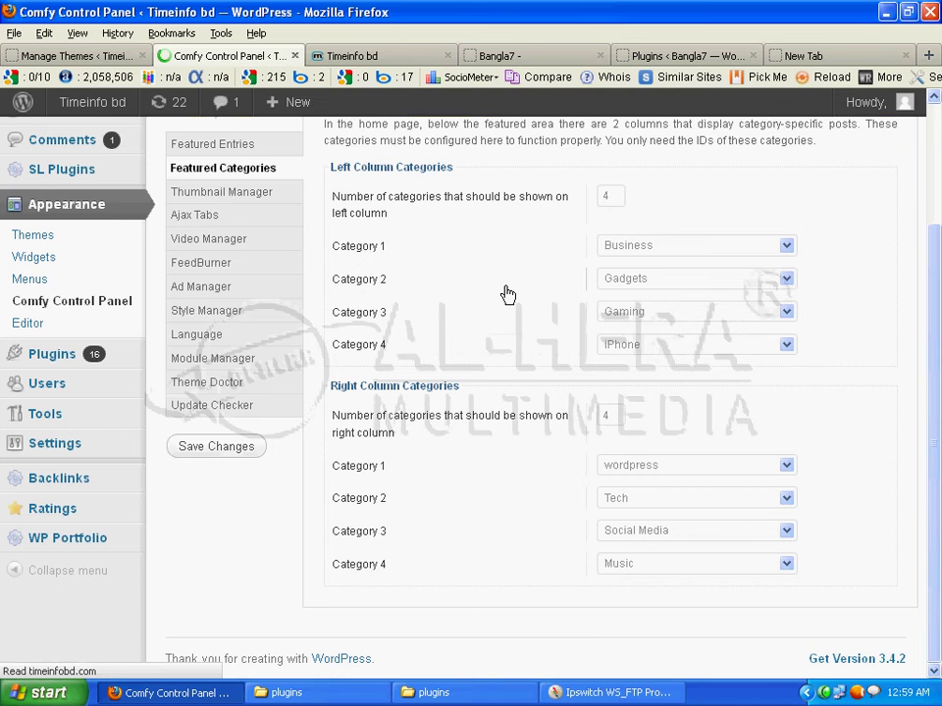
Reload the timeinfobd.com front page and examine the category story blocks in both columns, from the header to the footer.
{"action": "left_click", "coordinate": [368, 61]}
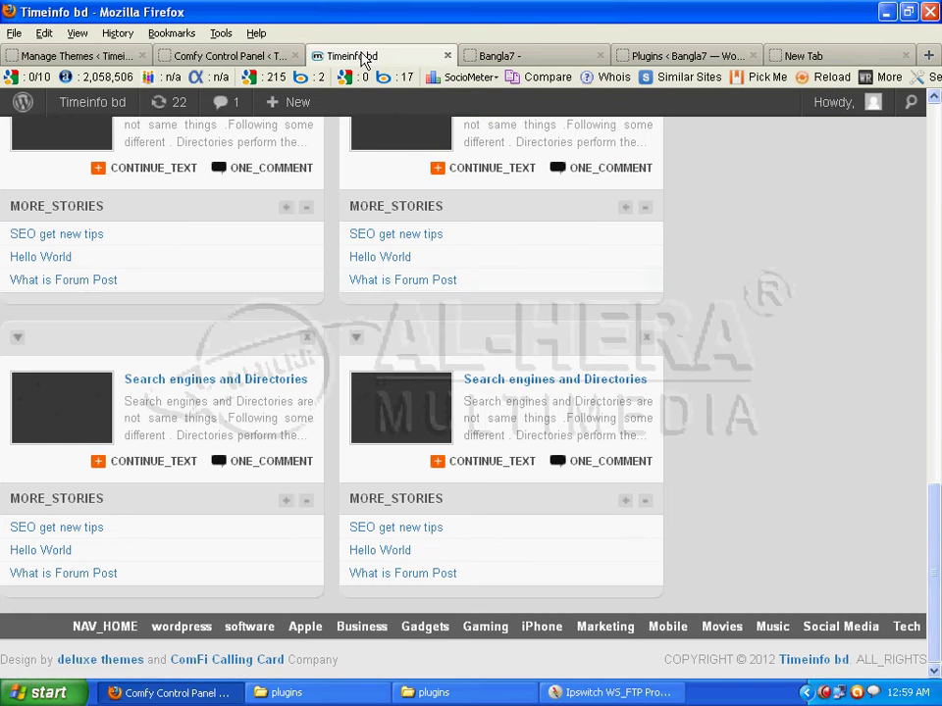
{"action": "right_click", "coordinate": [370, 59]}
{"action": "left_click", "coordinate": [388, 64]}
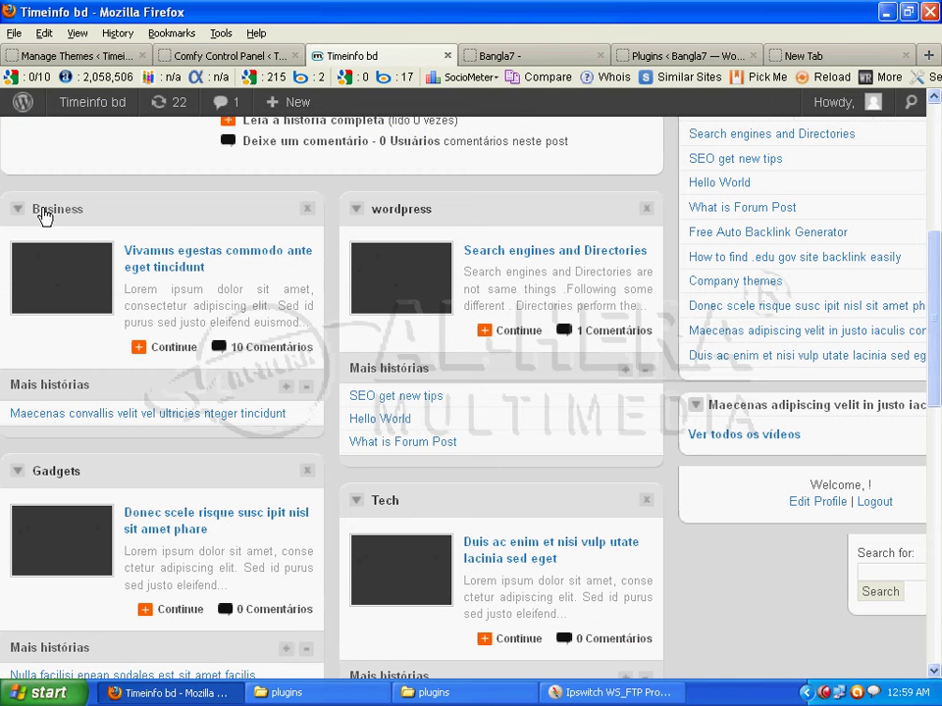
{"action": "scroll", "coordinate": [390, 227], "scroll_direction": "down", "scroll_amount": 2}
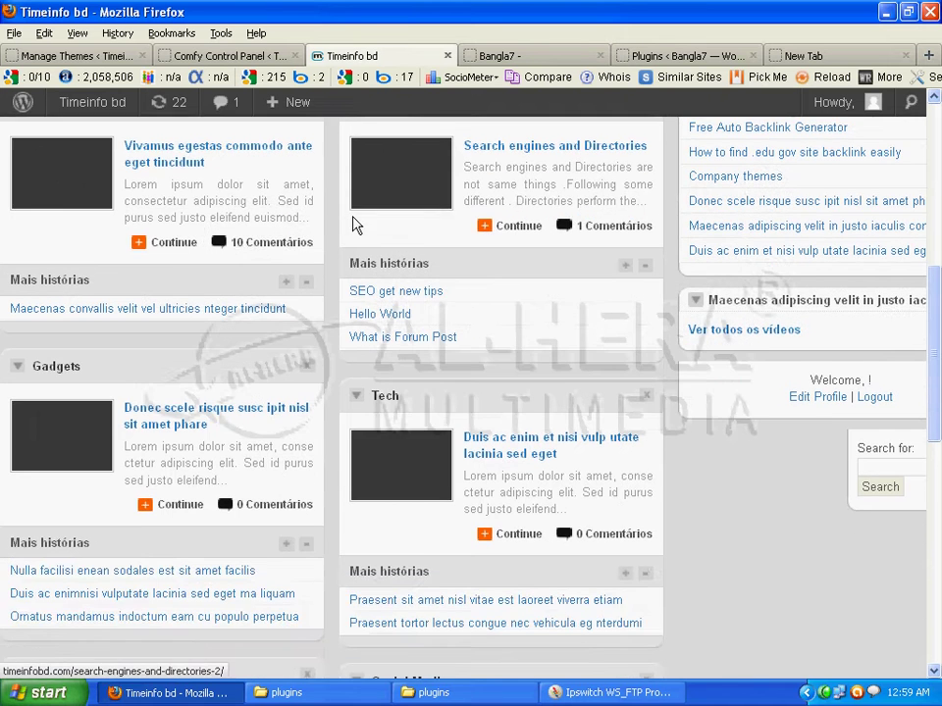
{"action": "scroll", "coordinate": [356, 226], "scroll_direction": "up", "scroll_amount": 4}
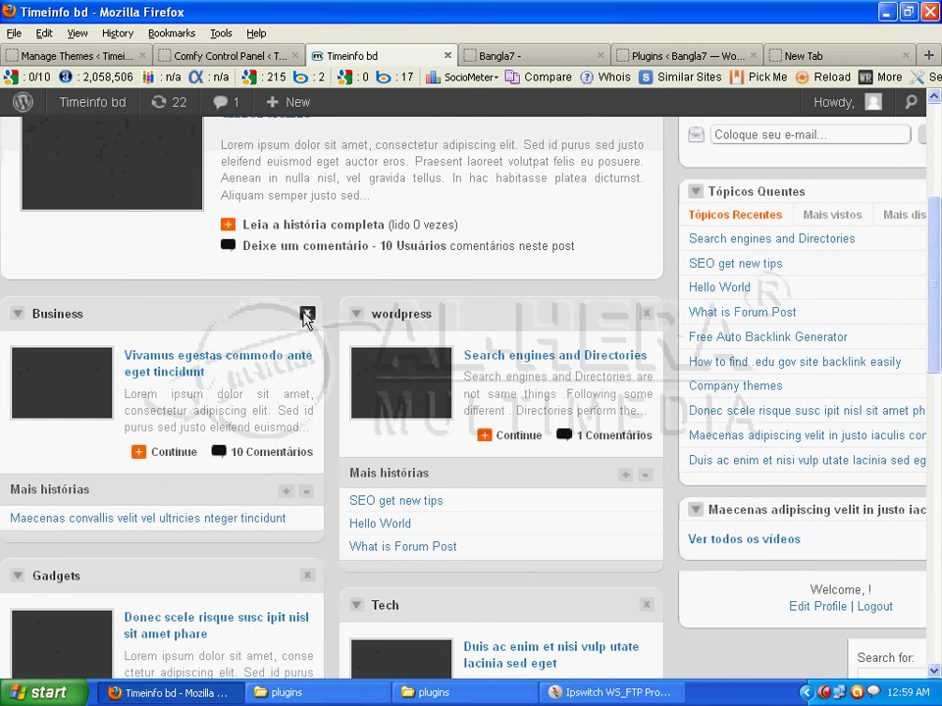
{"action": "scroll", "coordinate": [399, 325], "scroll_direction": "down", "scroll_amount": 12}
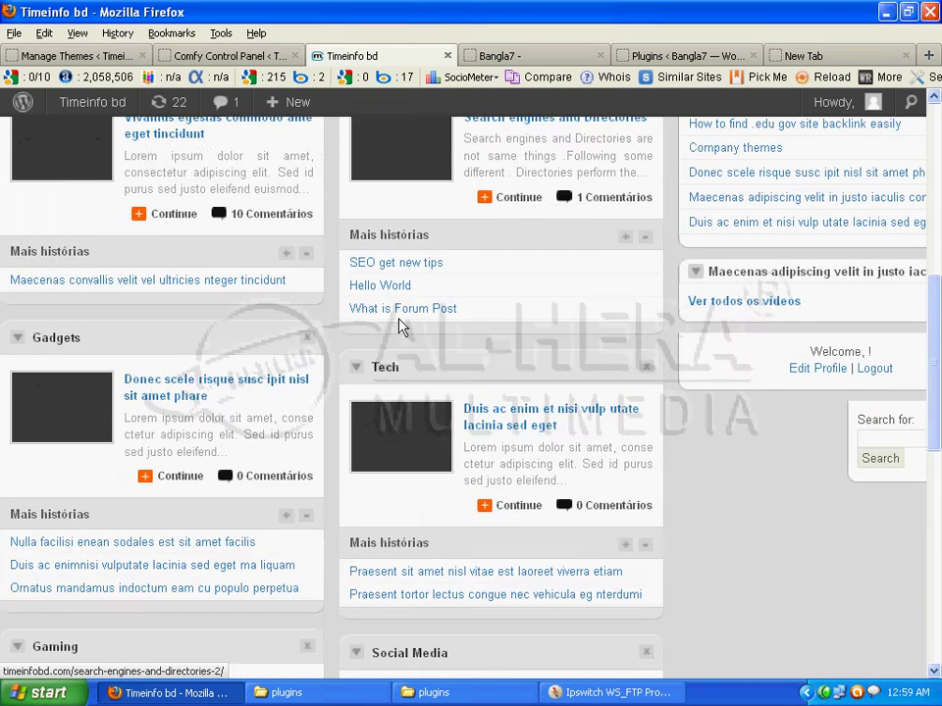
{"action": "scroll", "coordinate": [282, 324], "scroll_direction": "down", "scroll_amount": 4}
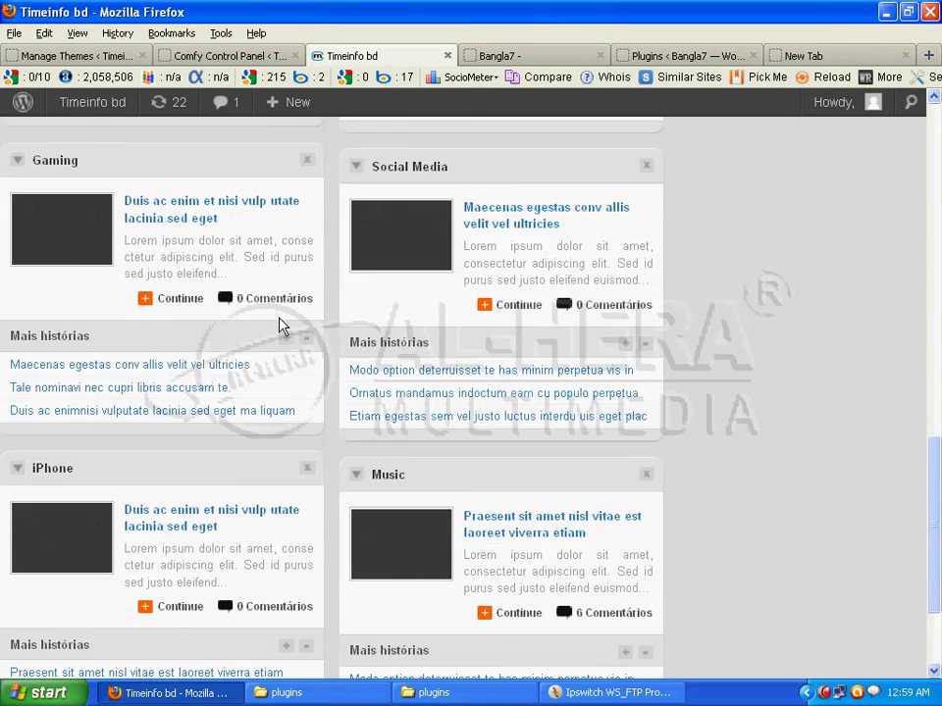
{"action": "scroll", "coordinate": [281, 326], "scroll_direction": "down", "scroll_amount": 1}
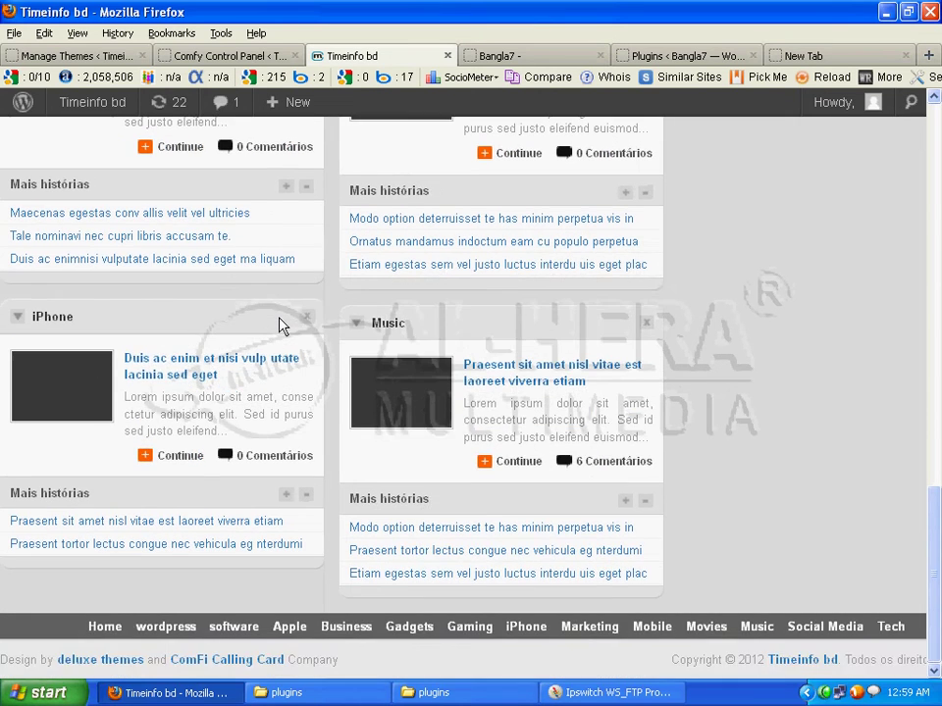
{"action": "scroll", "coordinate": [281, 326], "scroll_direction": "up", "scroll_amount": 15}
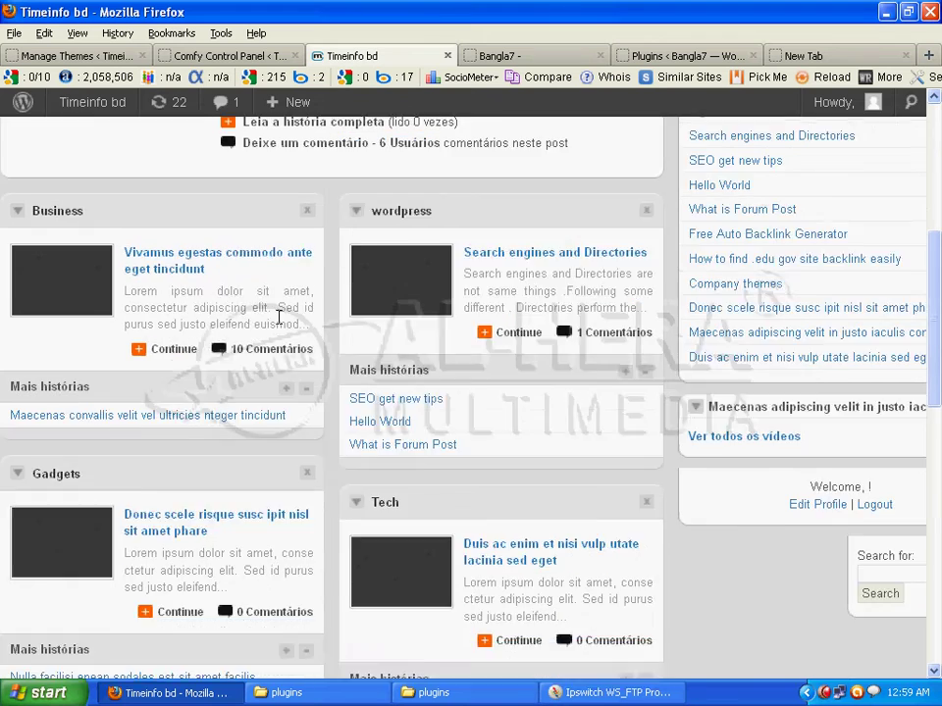
{"action": "scroll", "coordinate": [281, 321], "scroll_direction": "up", "scroll_amount": 1}
{"action": "scroll", "coordinate": [281, 324], "scroll_direction": "up", "scroll_amount": 6}
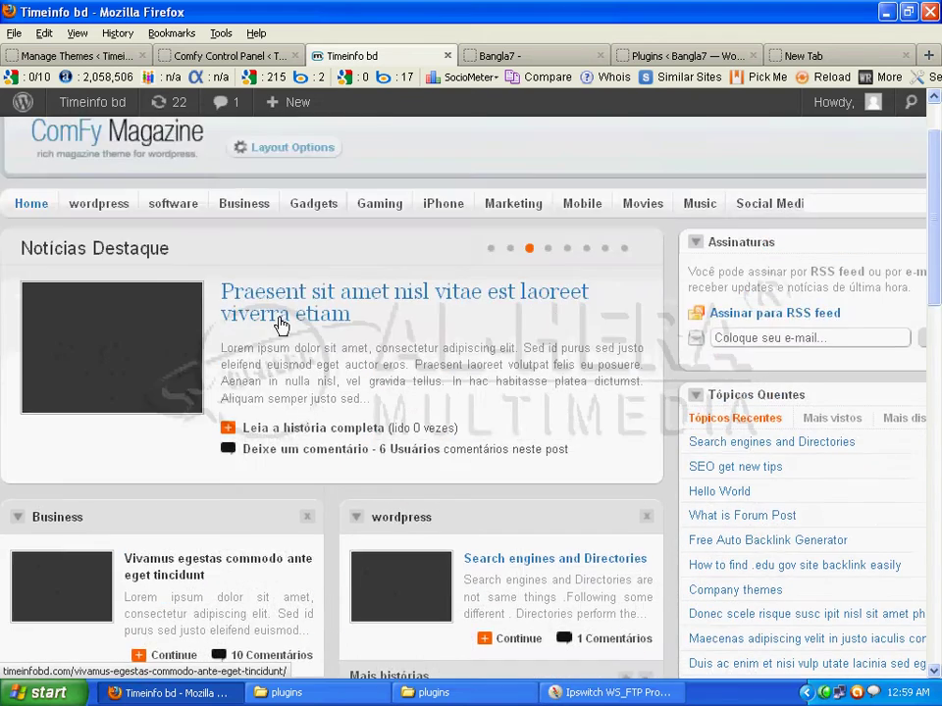
{"action": "scroll", "coordinate": [723, 395], "scroll_direction": "down", "scroll_amount": 6}
{"action": "scroll", "coordinate": [699, 359], "scroll_direction": "down", "scroll_amount": 2}
{"action": "scroll", "coordinate": [700, 358], "scroll_direction": "up", "scroll_amount": 6}
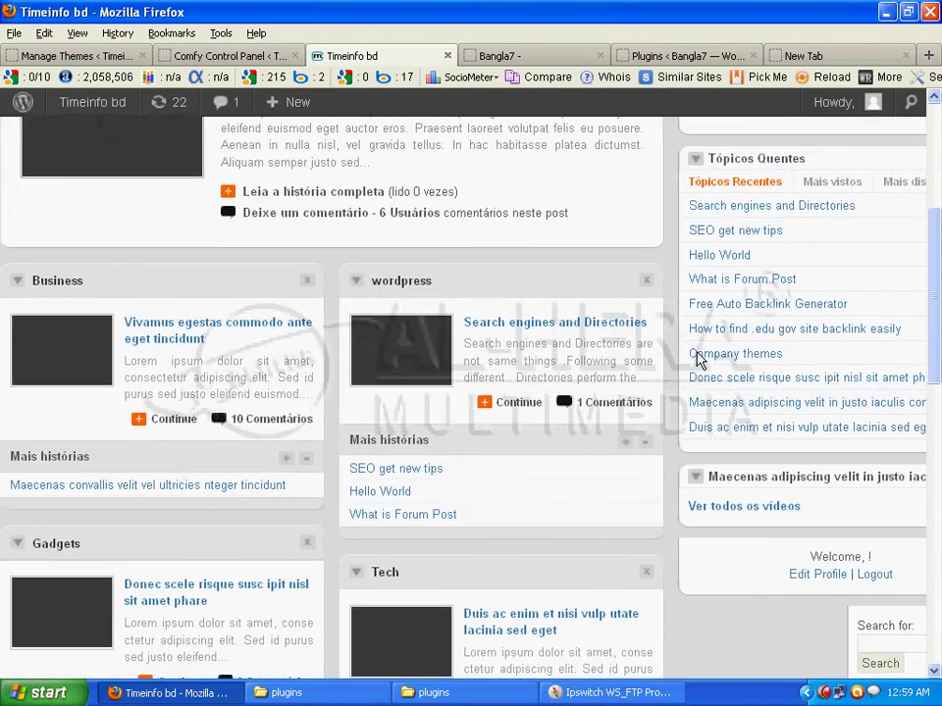
{"action": "scroll", "coordinate": [700, 358], "scroll_direction": "up", "scroll_amount": 1}
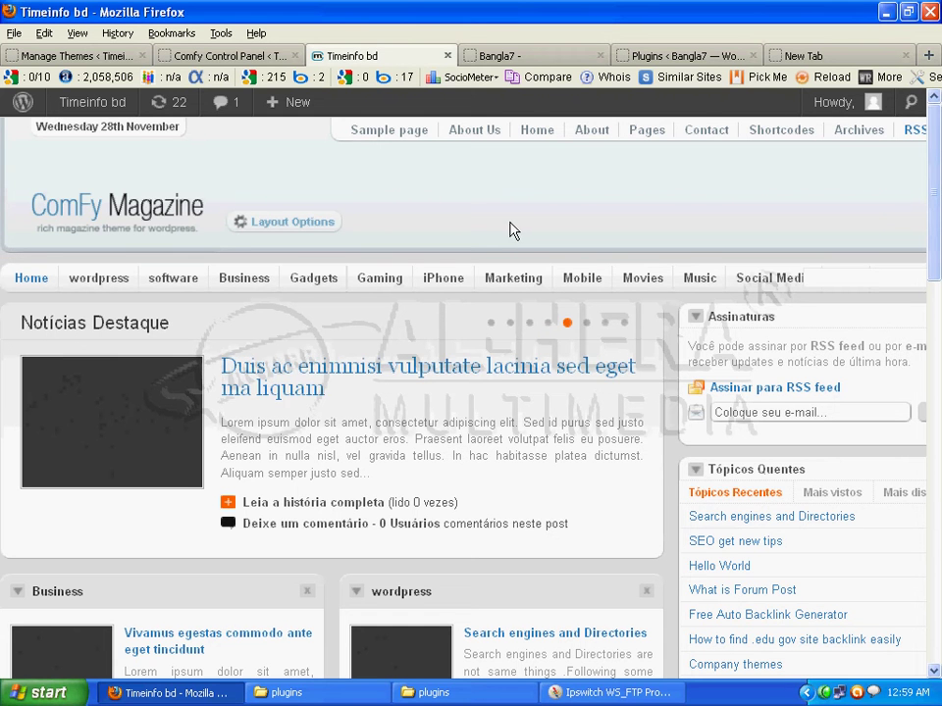
Open the Thumbnail Manager settings in the Comfy Control Panel.
{"action": "left_click", "coordinate": [231, 56]}
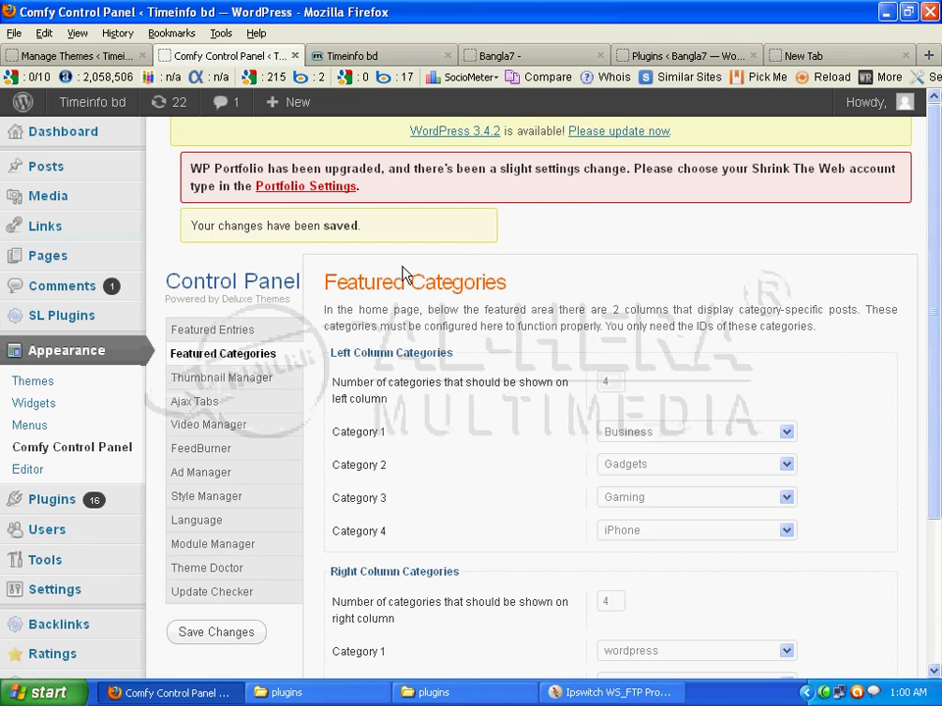
{"action": "left_click", "coordinate": [278, 384]}
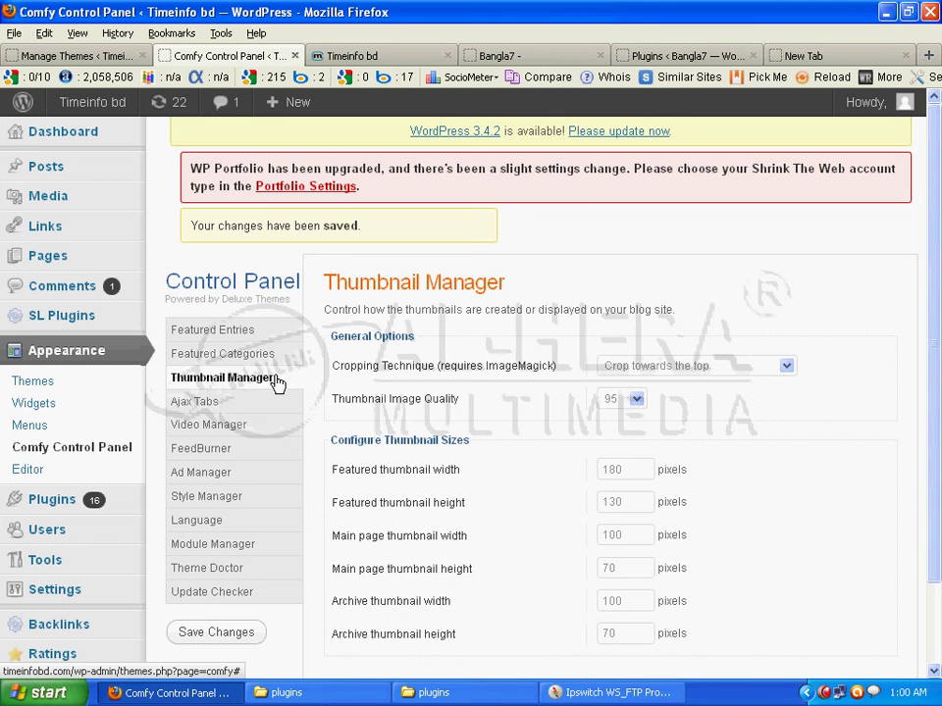
Return to the Featured Categories settings and examine the category choices offered for the left column's Category 1 and Category 2.
{"action": "left_click", "coordinate": [203, 355]}
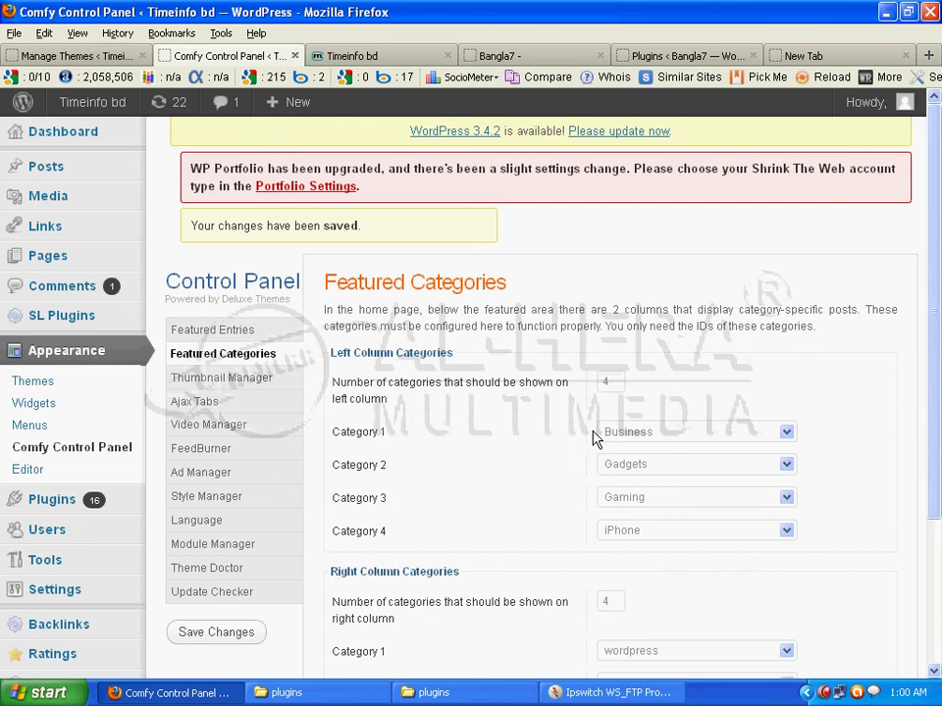
{"action": "mouse_move", "coordinate": [130, 178]}
{"action": "left_click", "coordinate": [787, 440]}
{"action": "left_click", "coordinate": [787, 438]}
{"action": "left_click", "coordinate": [788, 438]}
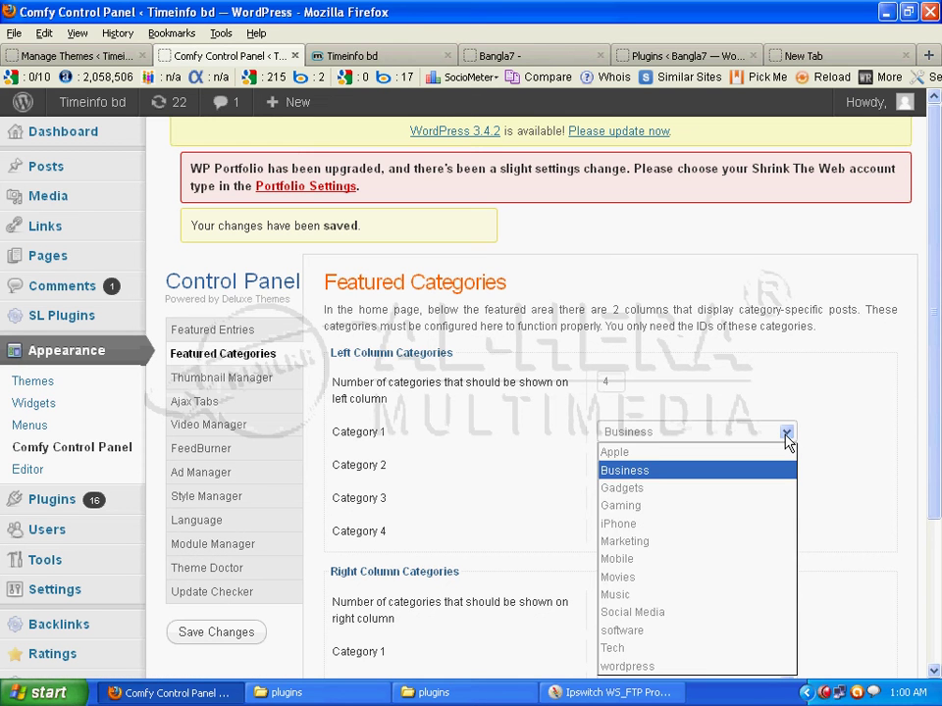
{"action": "left_click", "coordinate": [785, 435]}
{"action": "left_click", "coordinate": [788, 467]}
{"action": "left_click", "coordinate": [787, 468]}
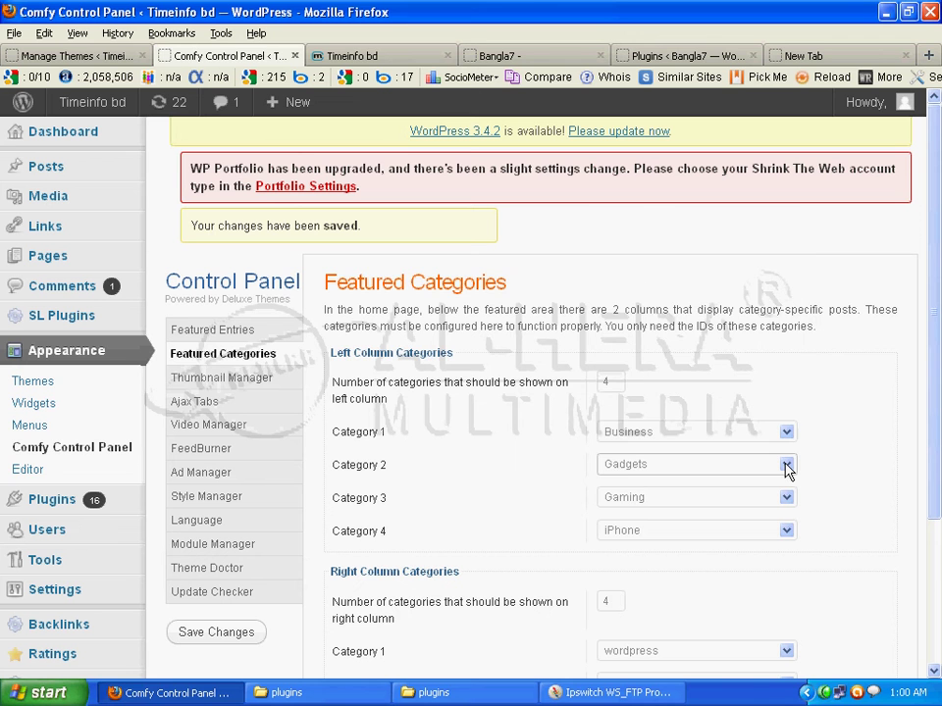
Check the Thumbnail Manager's cropping options and examine the post thumbnails on the Timeinfo bd and Bangla7 front pages.
{"action": "left_click", "coordinate": [257, 378]}
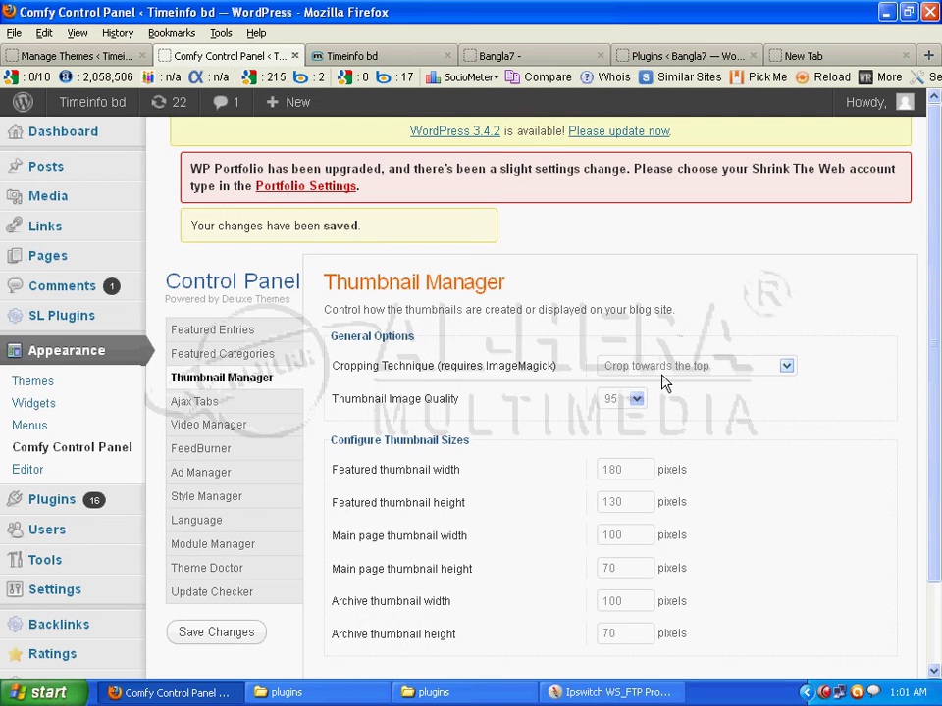
{"action": "left_click", "coordinate": [787, 367]}
{"action": "left_click", "coordinate": [789, 368]}
{"action": "left_click", "coordinate": [365, 59]}
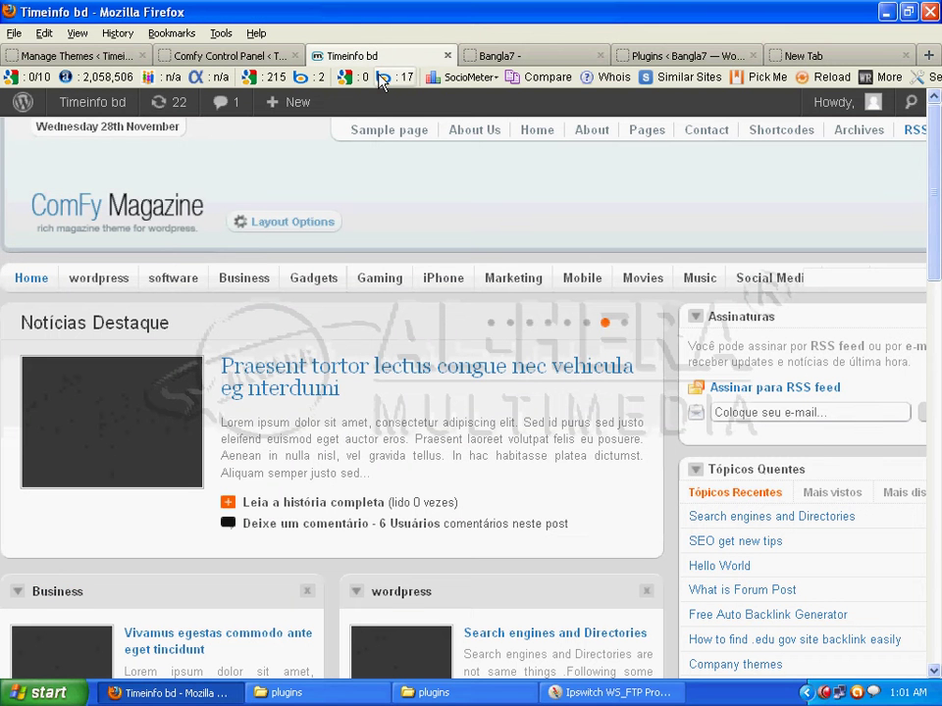
{"action": "left_click", "coordinate": [510, 55]}
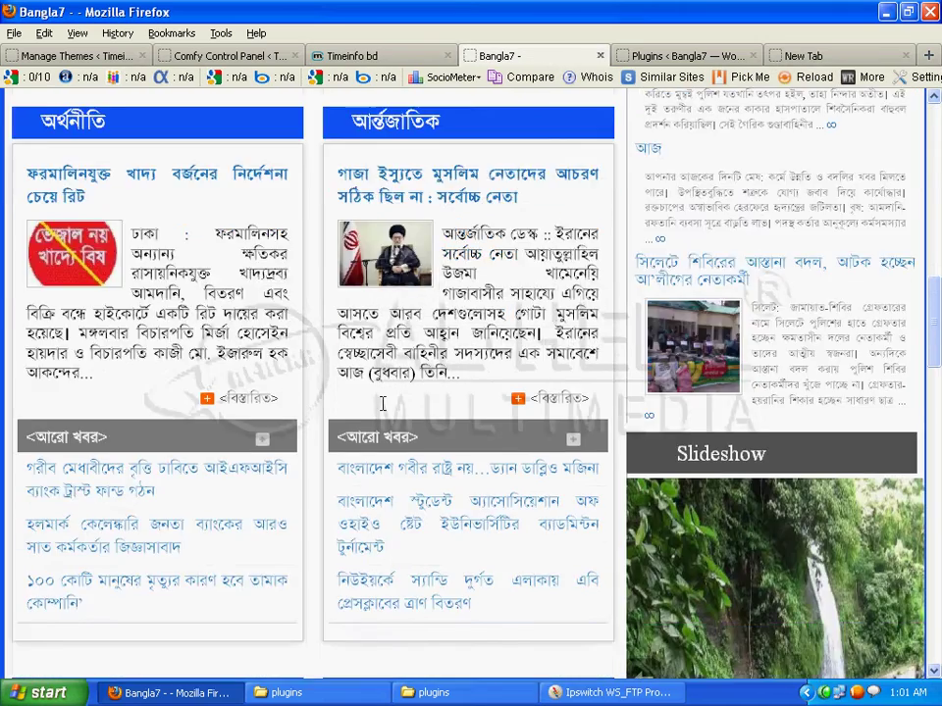
{"action": "scroll", "coordinate": [419, 465], "scroll_direction": "up", "scroll_amount": 2}
{"action": "scroll", "coordinate": [309, 393], "scroll_direction": "up", "scroll_amount": 12}
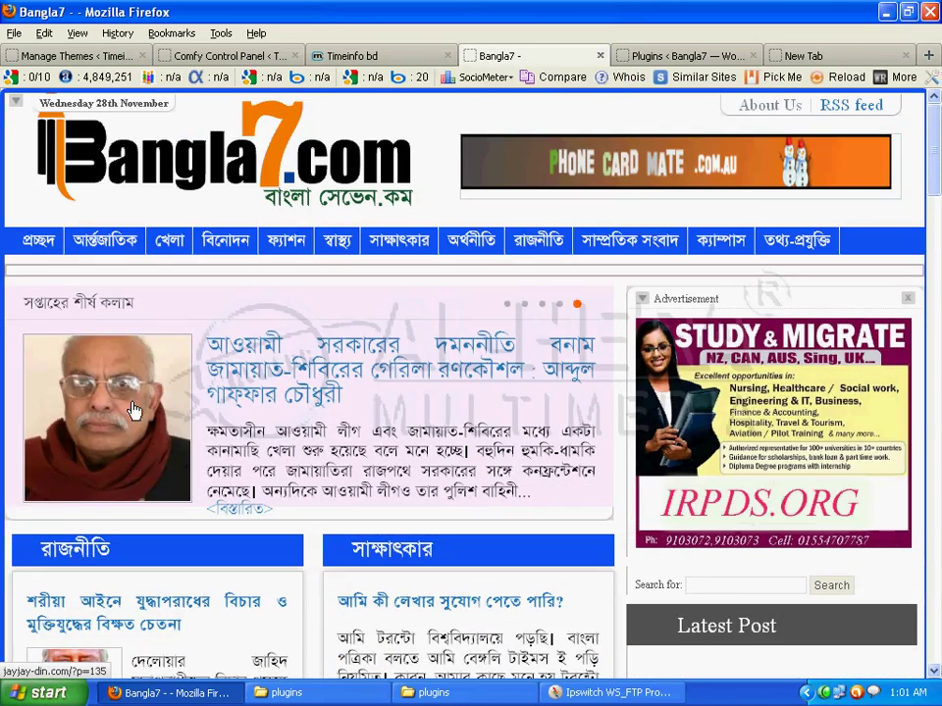
{"action": "scroll", "coordinate": [132, 471], "scroll_direction": "down", "scroll_amount": 2}
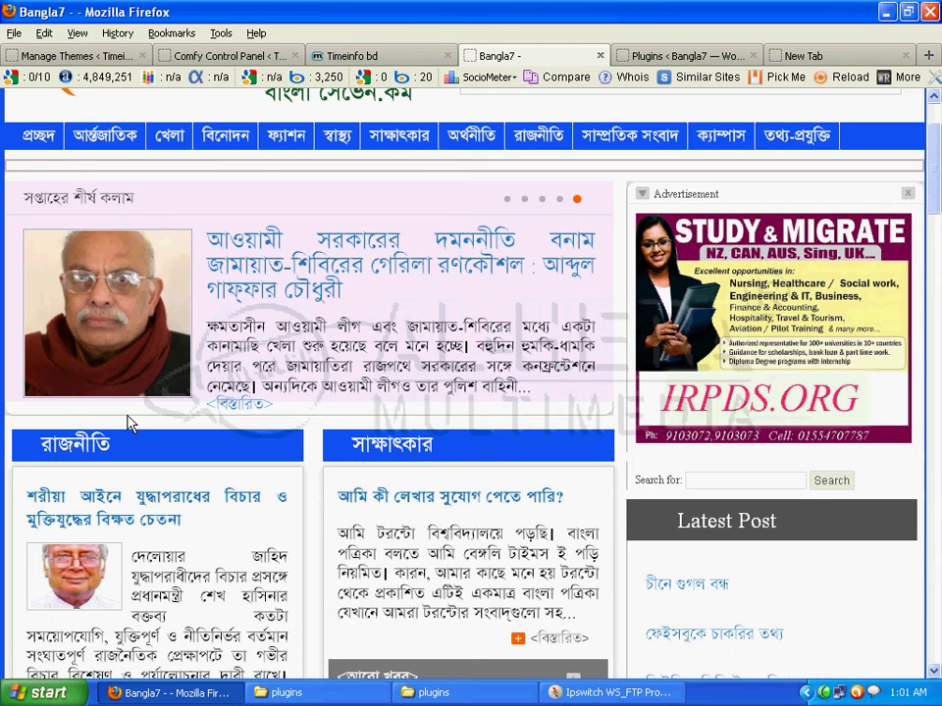
Set the Thumbnail Manager's Cropping Technique to "Disable cropping - resize only!" and check the Thumbnail Image Quality choices.
{"action": "left_click", "coordinate": [217, 56]}
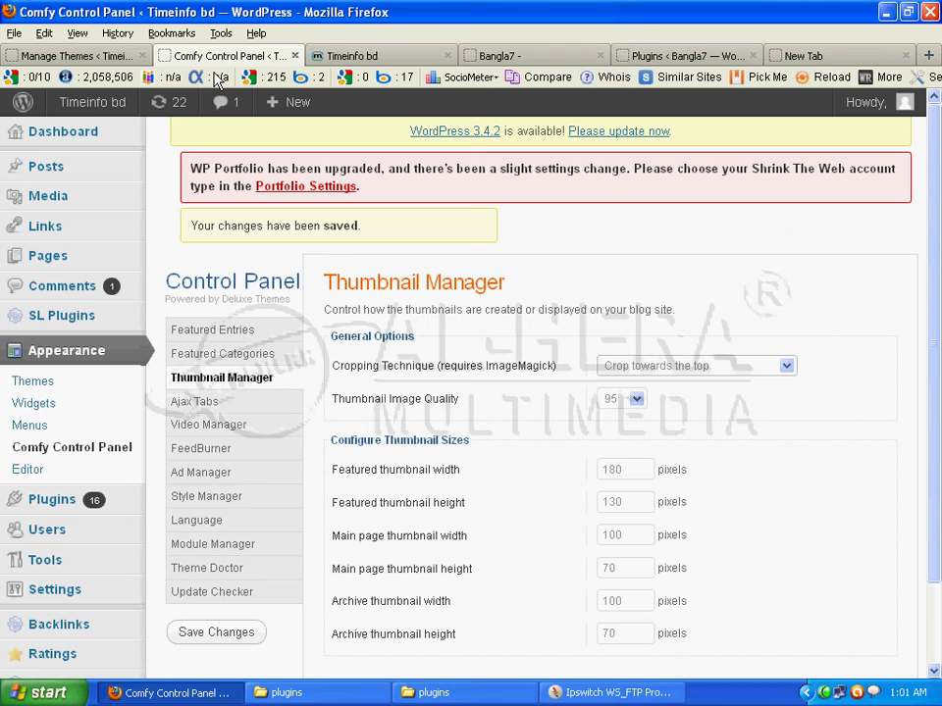
{"action": "left_click", "coordinate": [795, 371]}
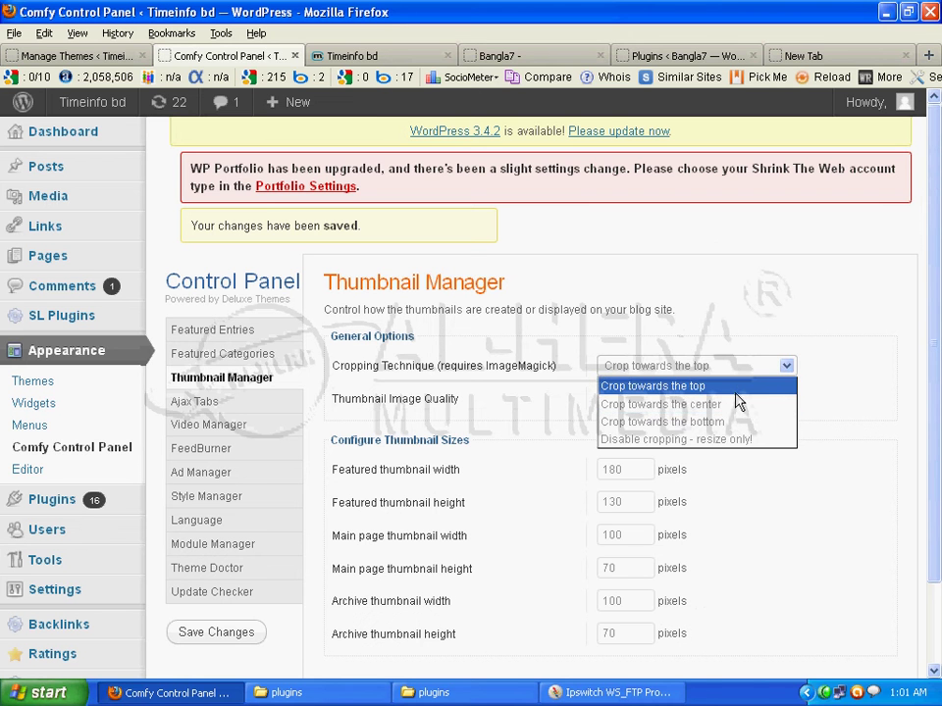
{"action": "left_click", "coordinate": [722, 446]}
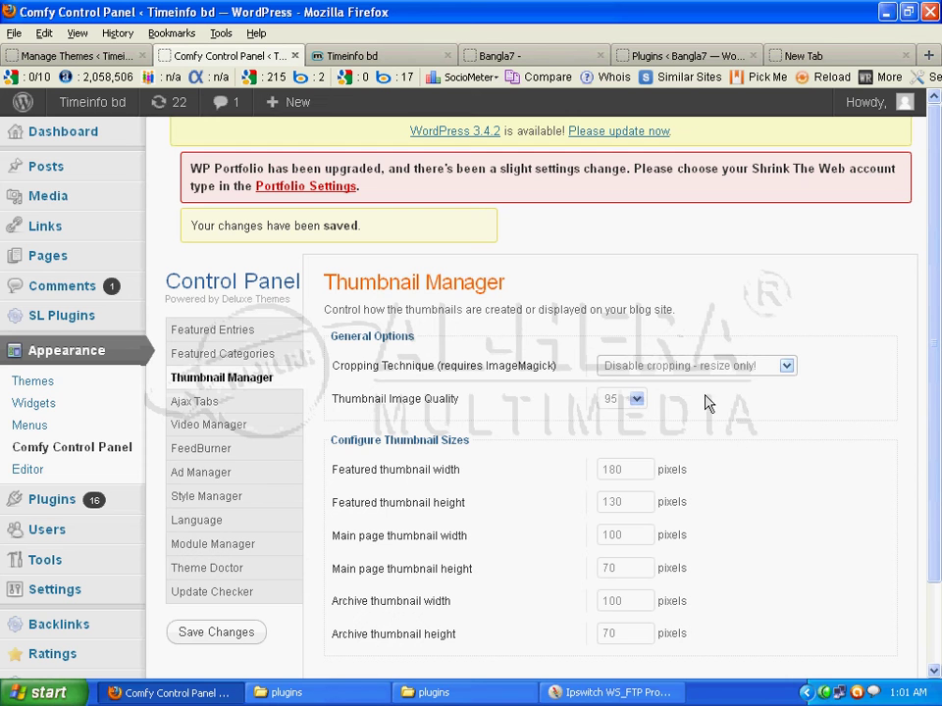
{"action": "left_click", "coordinate": [632, 401]}
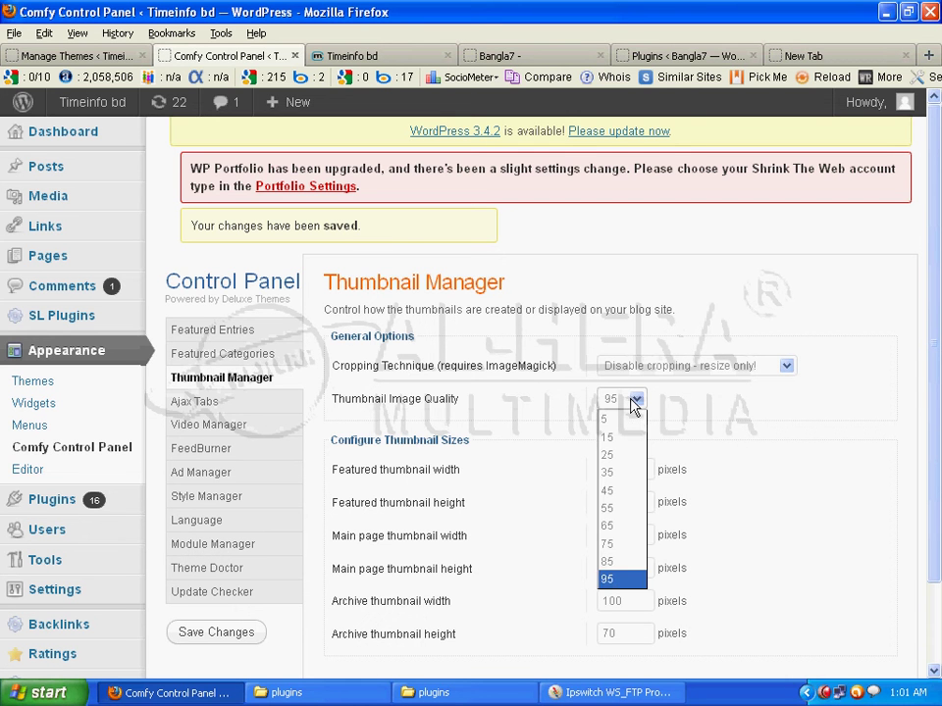
{"action": "left_click", "coordinate": [632, 403]}
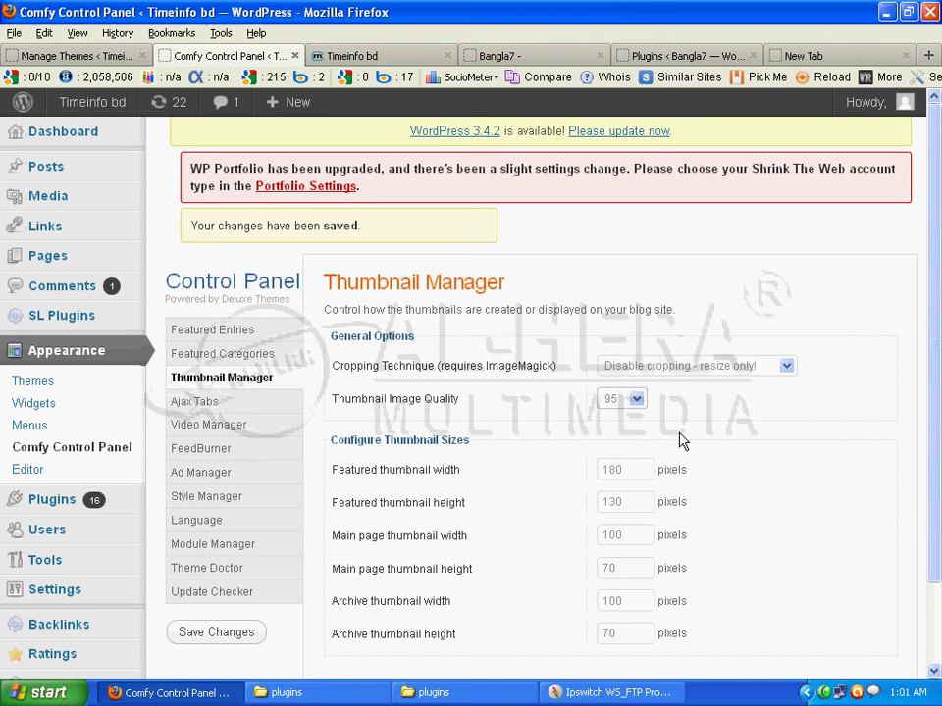
Review the featured, main page and archive thumbnail width and height fields in the Thumbnail Manager.
{"action": "scroll", "coordinate": [684, 442], "scroll_direction": "down", "scroll_amount": 1}
{"action": "double_click", "coordinate": [618, 380]}
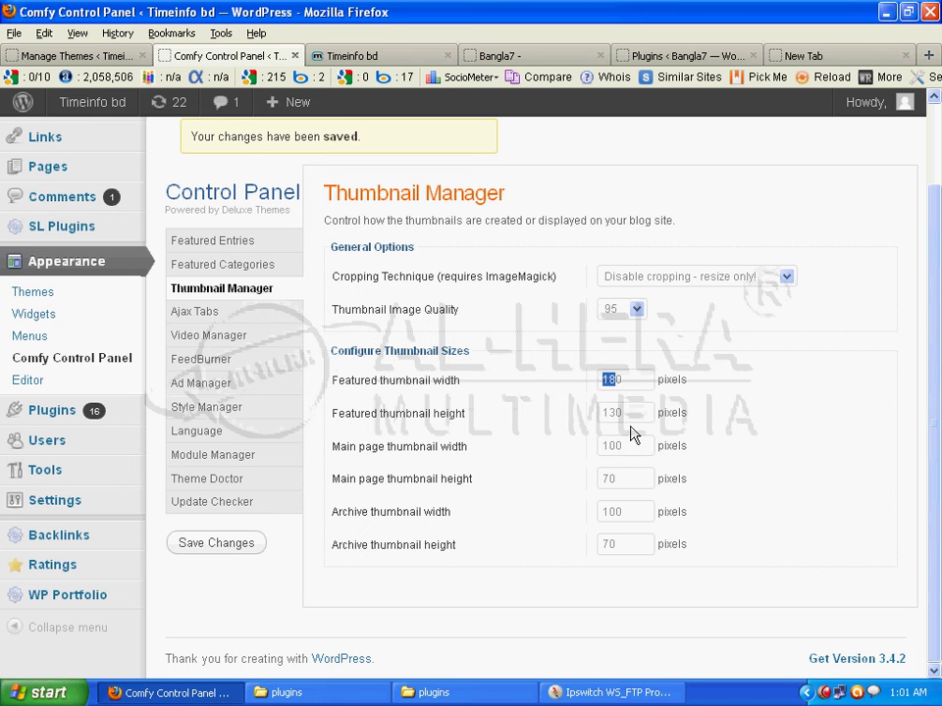
{"action": "double_click", "coordinate": [615, 413]}
{"action": "left_click_drag", "start_coordinate": [628, 446], "coordinate": [539, 454]}
{"action": "double_click", "coordinate": [631, 479]}
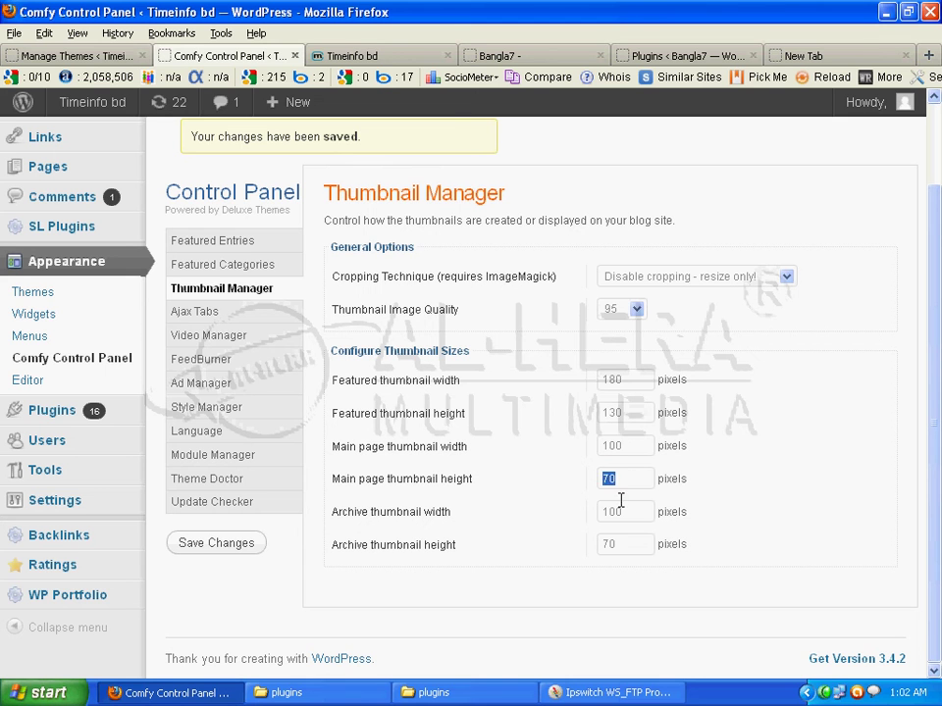
{"action": "left_click_drag", "start_coordinate": [628, 511], "coordinate": [559, 545]}
Examine the Ajax Tabs story count settings and compare them with the tabbed story list in the Timeinfo bd sidebar.
{"action": "left_click", "coordinate": [243, 320]}
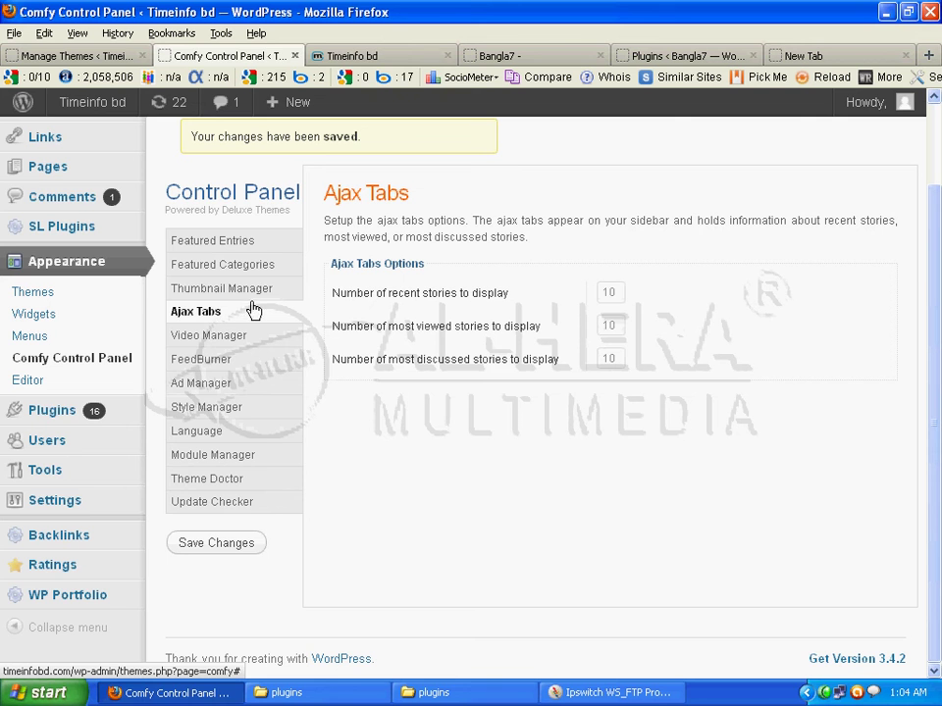
{"action": "left_click", "coordinate": [385, 61]}
{"action": "scroll", "coordinate": [784, 392], "scroll_direction": "down", "scroll_amount": 2}
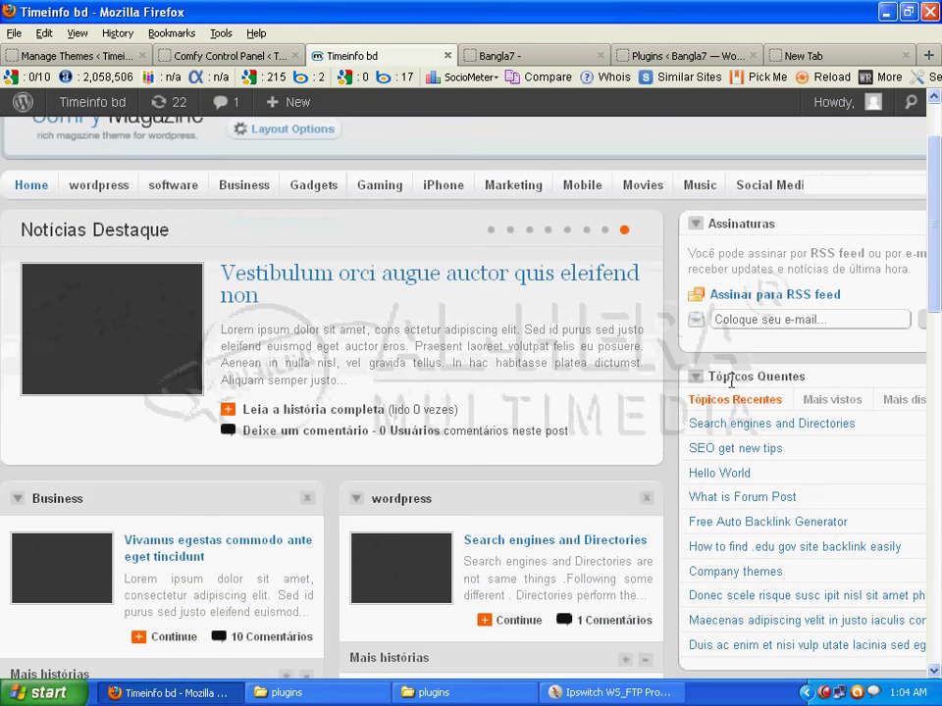
{"action": "scroll", "coordinate": [805, 408], "scroll_direction": "down", "scroll_amount": 2}
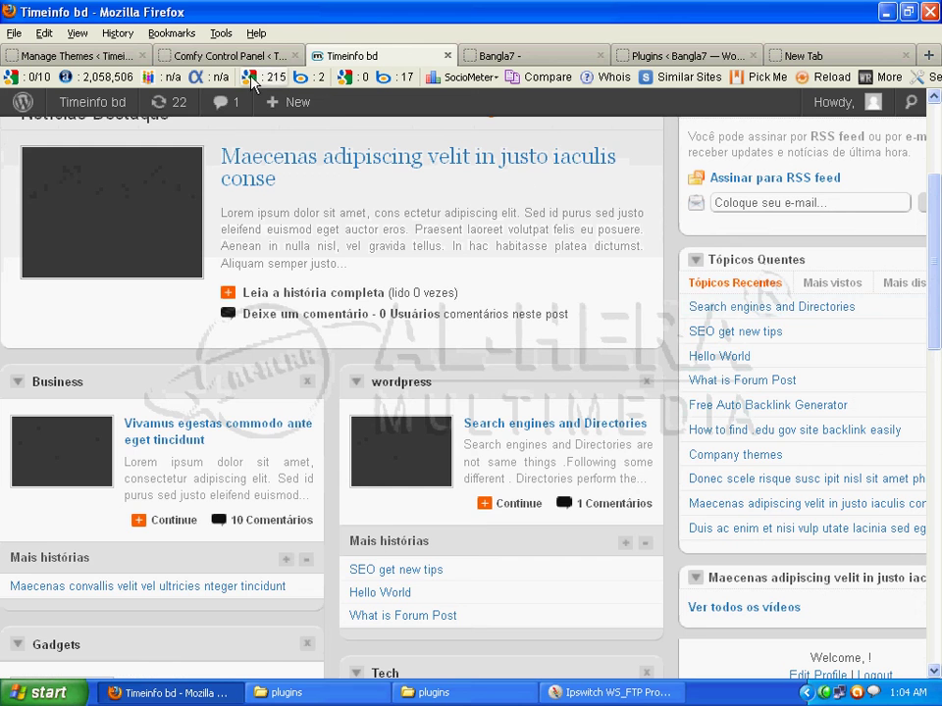
{"action": "left_click", "coordinate": [222, 56]}
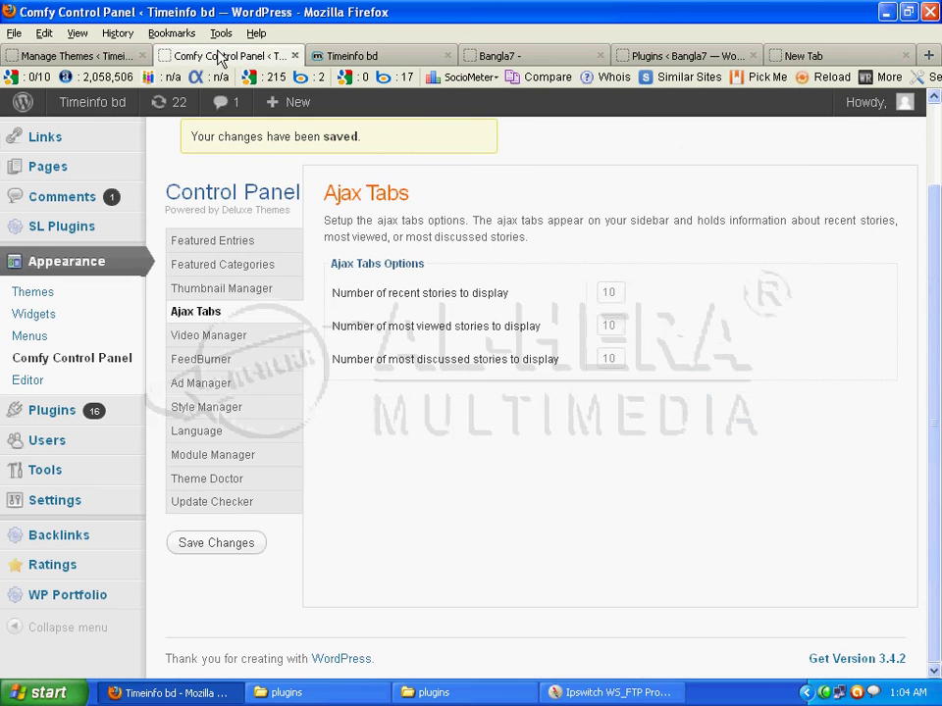
{"action": "double_click", "coordinate": [614, 292]}
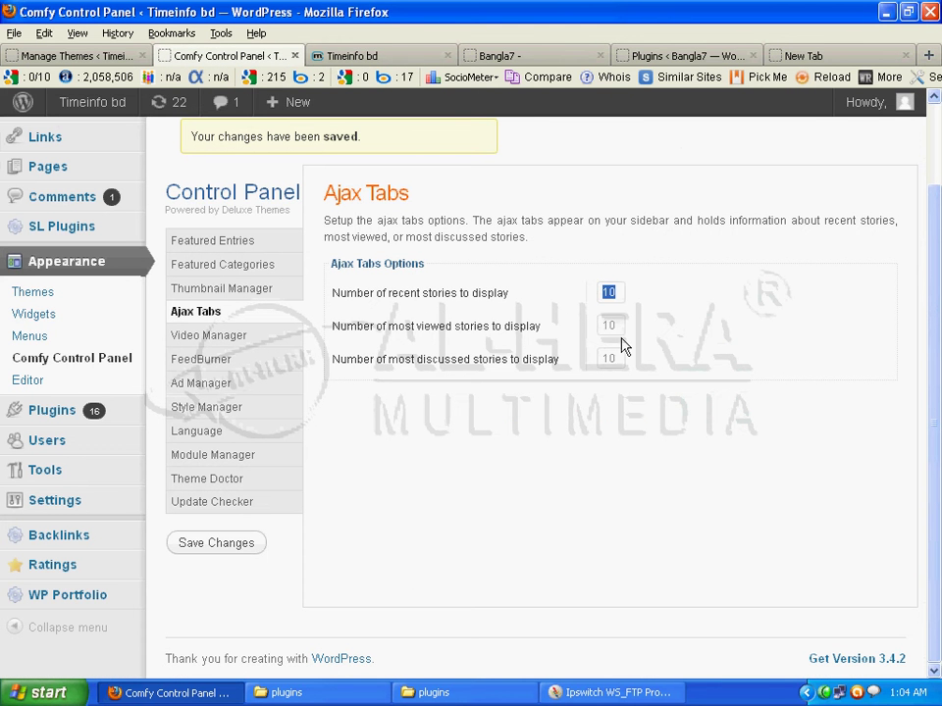
{"action": "double_click", "coordinate": [601, 326]}
In the Video Manager, check the Enabled Videos choices and select Movies as the videos category.
{"action": "left_click", "coordinate": [249, 340]}
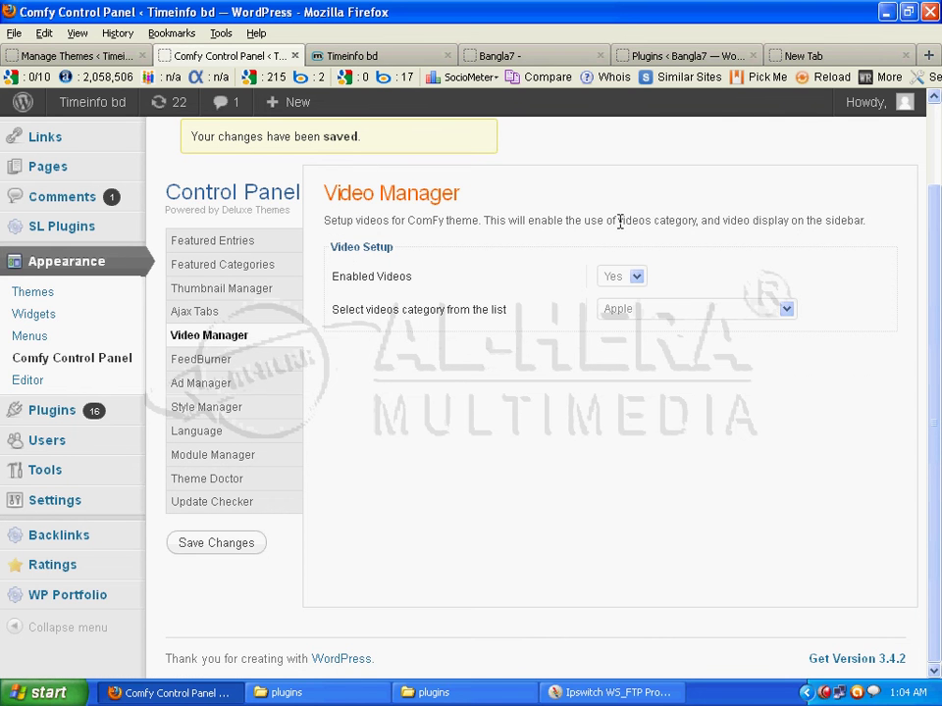
{"action": "left_click", "coordinate": [636, 278]}
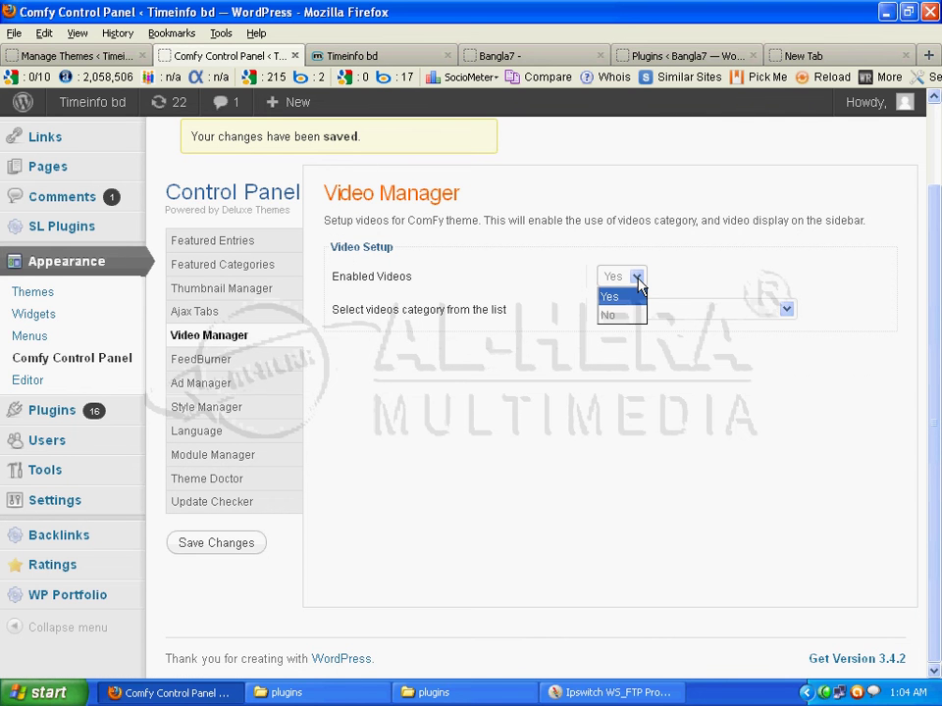
{"action": "left_click", "coordinate": [637, 278]}
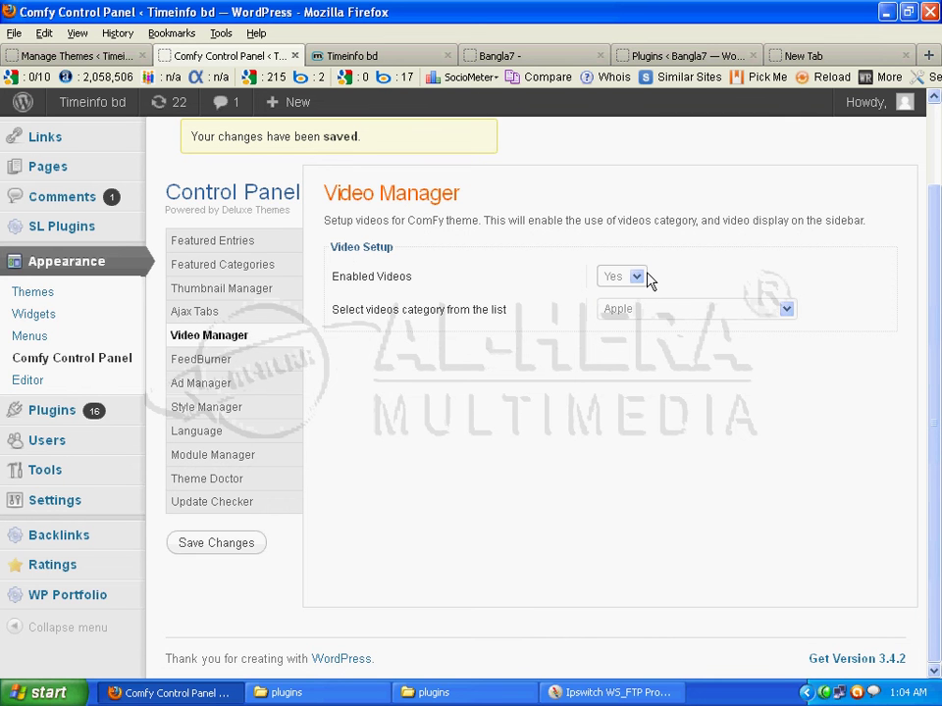
{"action": "left_click", "coordinate": [785, 311]}
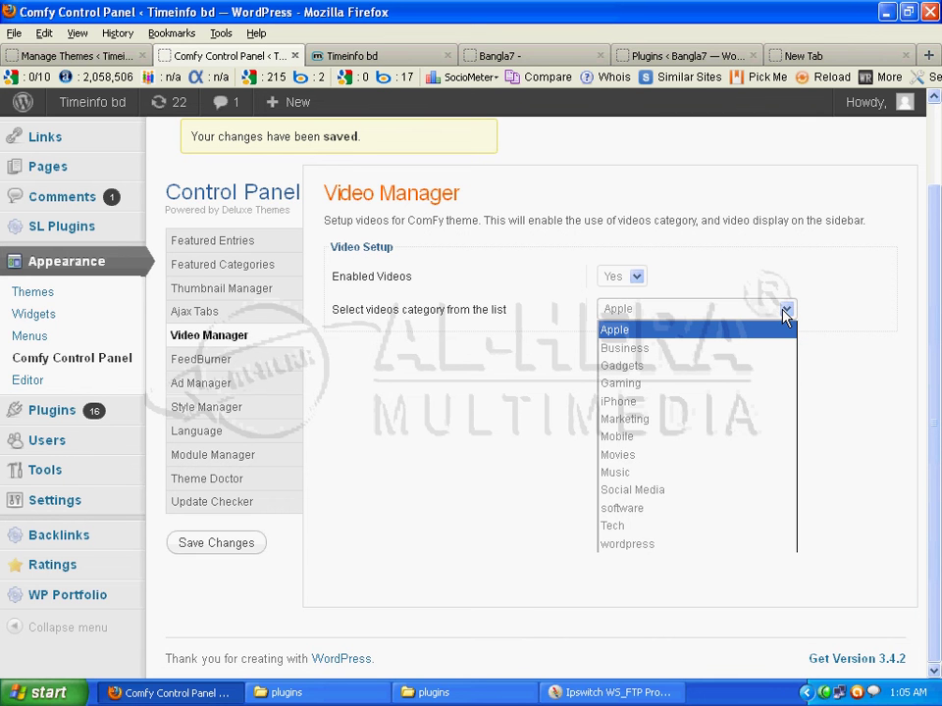
{"action": "left_click", "coordinate": [668, 454]}
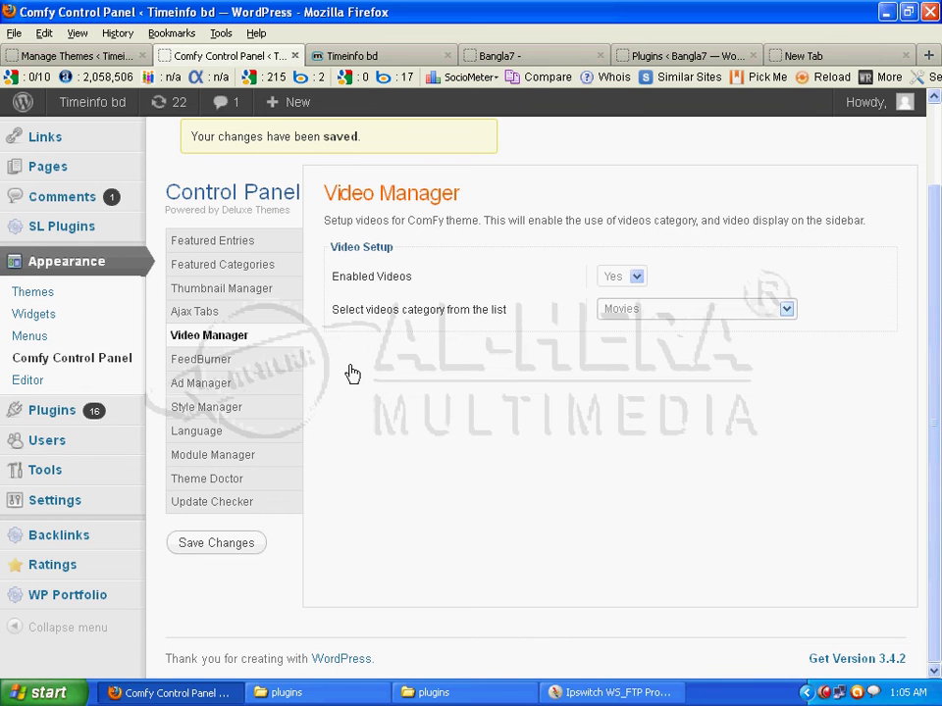
Review the FeedBurner feed name setting and the Ad Manager's header and sidebar advertisement code fields.
{"action": "left_click", "coordinate": [267, 365]}
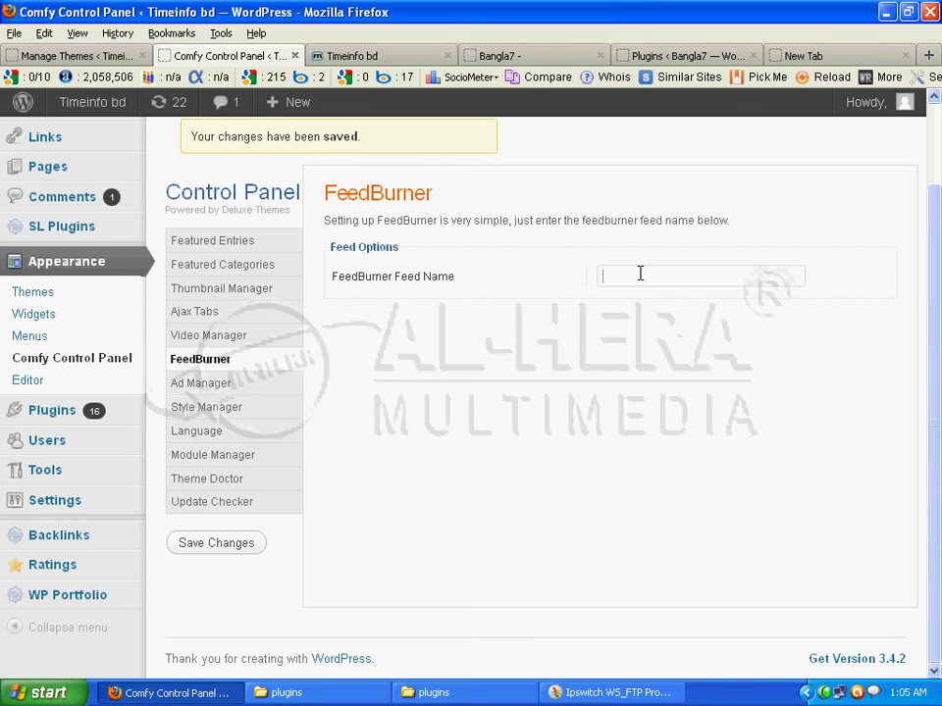
{"action": "left_click", "coordinate": [279, 397]}
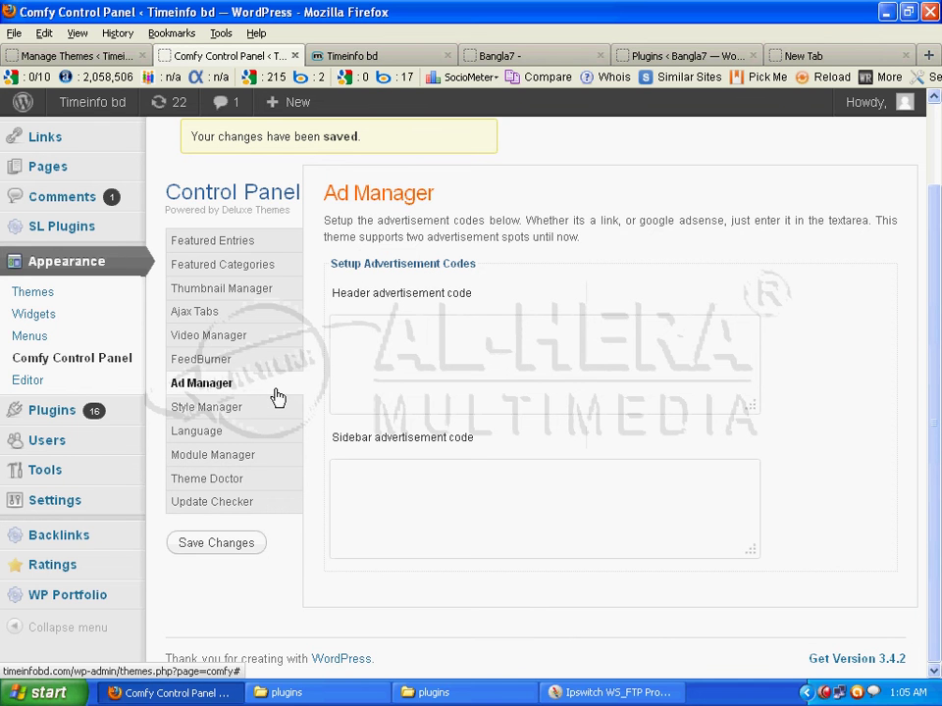
{"action": "left_click", "coordinate": [391, 332]}
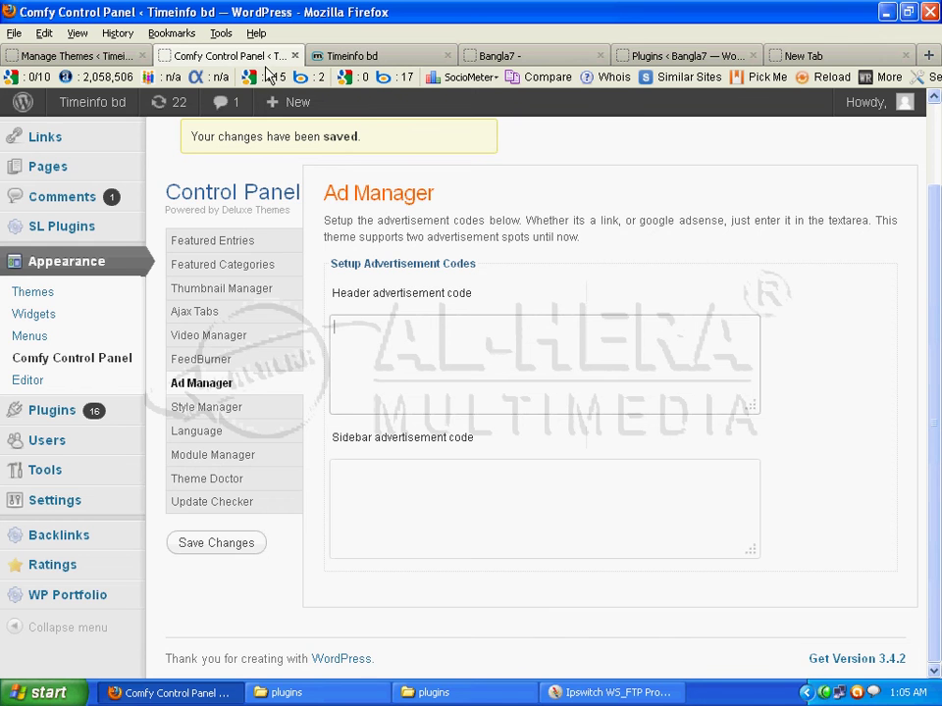
Open the Add New Post page in a separate browser tab and place the cursor in the empty post body.
{"action": "scroll", "coordinate": [121, 137], "scroll_direction": "up", "scroll_amount": 2}
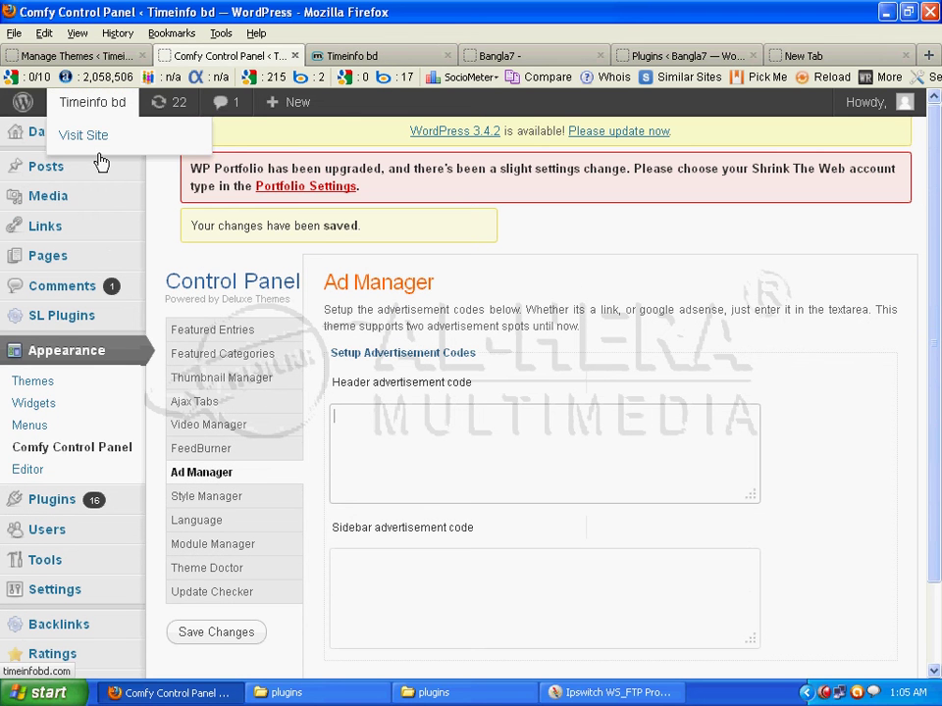
{"action": "mouse_move", "coordinate": [110, 173]}
{"action": "right_click", "coordinate": [195, 188]}
{"action": "left_click", "coordinate": [224, 200]}
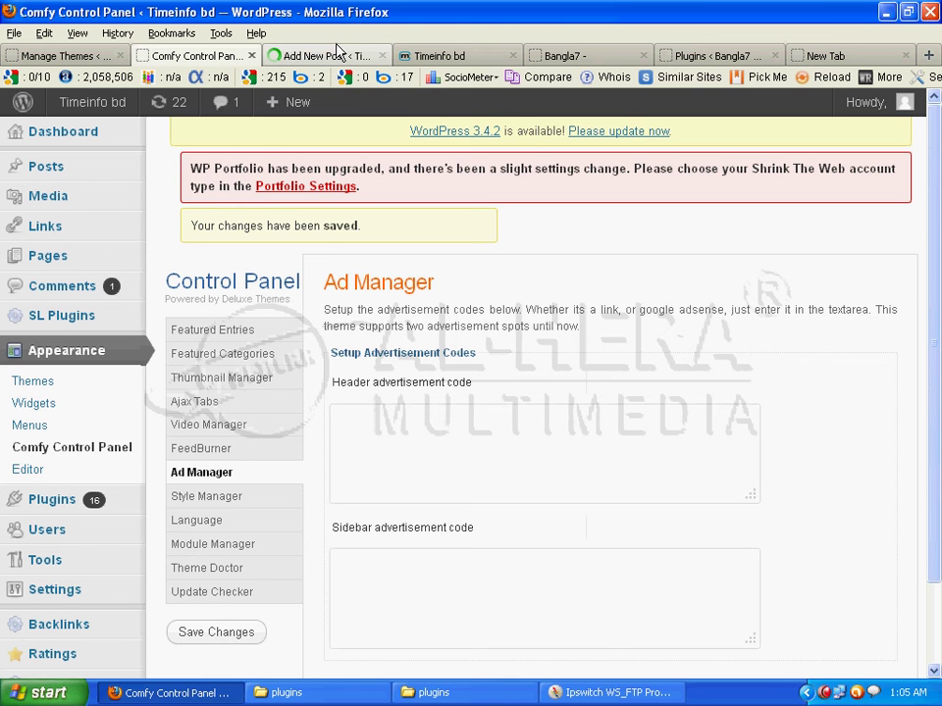
{"action": "left_click", "coordinate": [327, 56]}
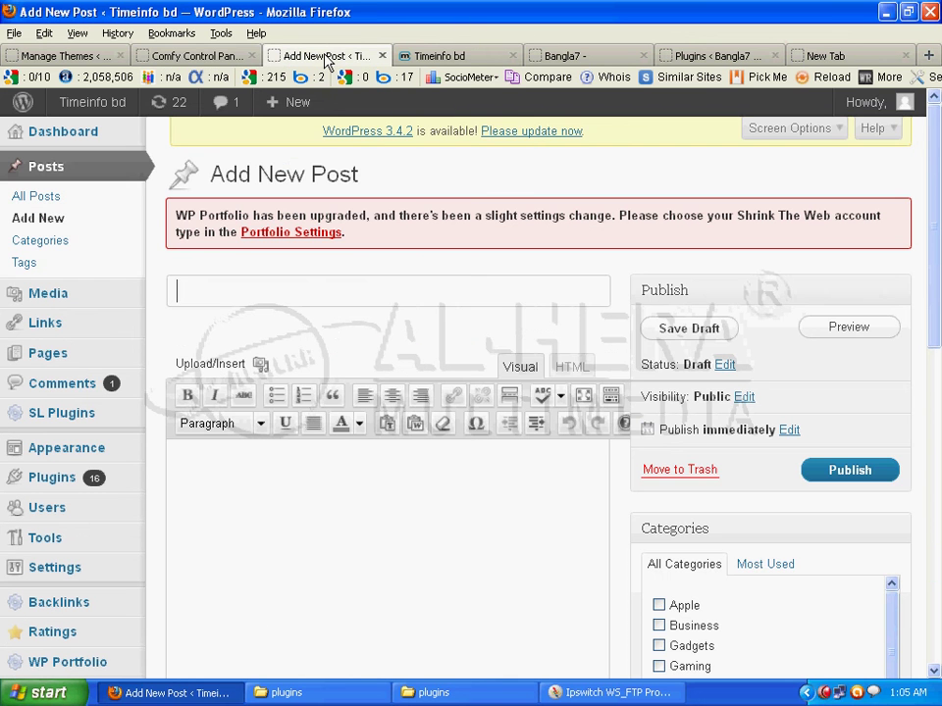
{"action": "left_click", "coordinate": [332, 488]}
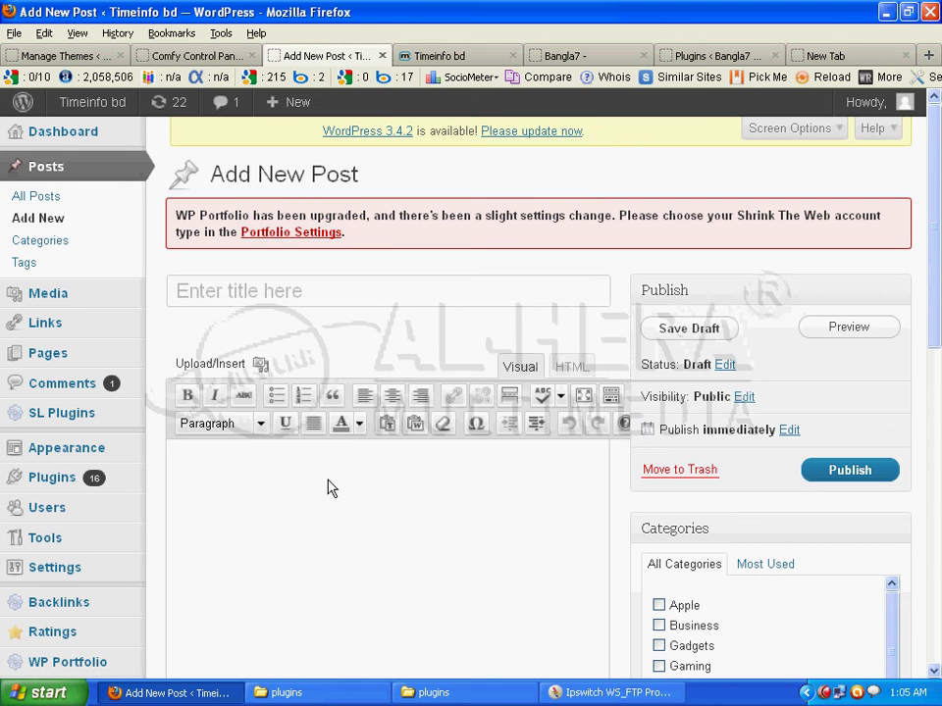